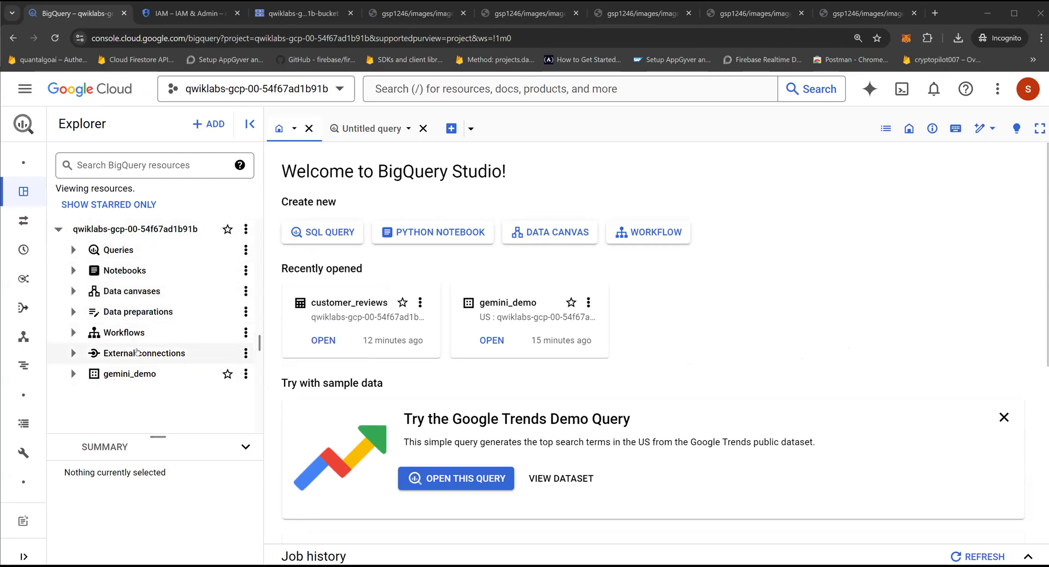
Start adding a connection to an external data source with type Vertex AI remote models, remote functions and BigLake (Cloud Resource)
left_click(244, 355)
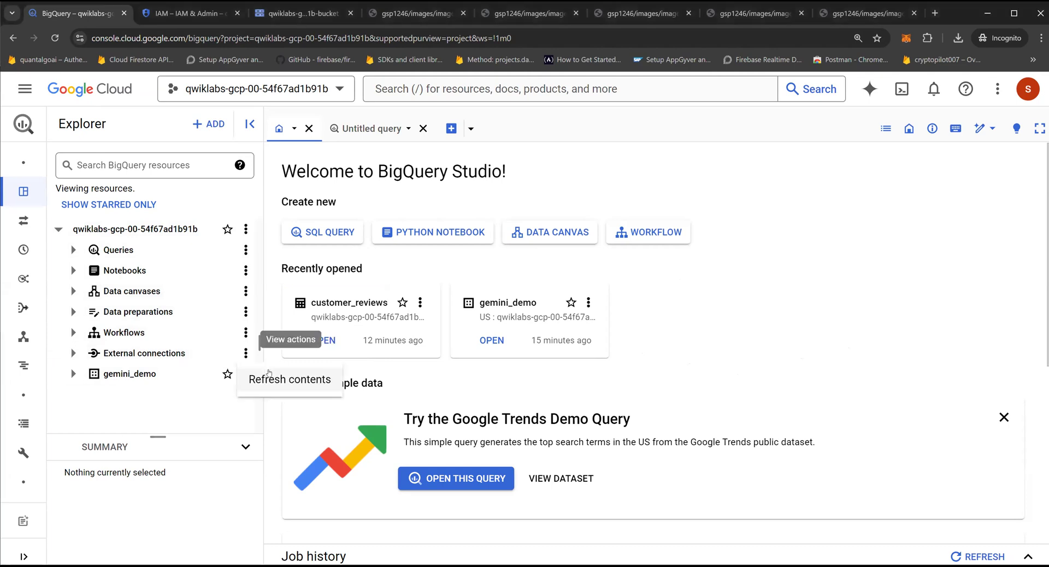
left_click(74, 354)
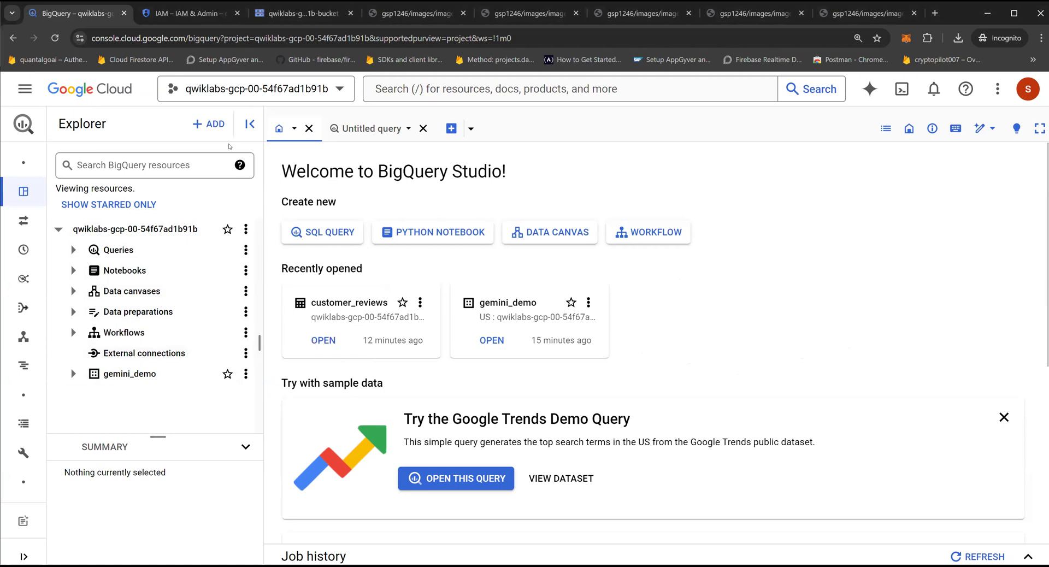
left_click(218, 131)
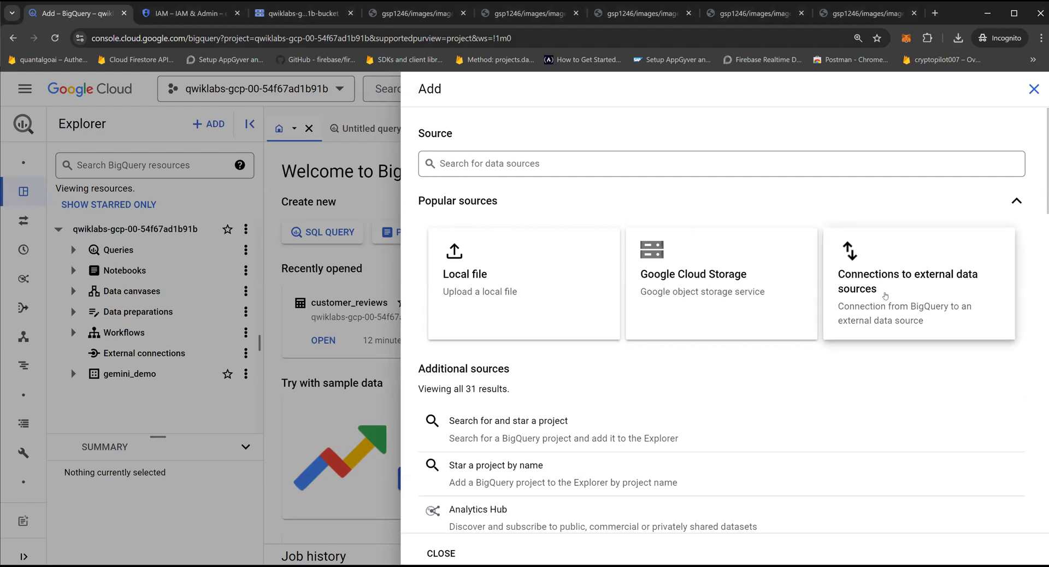
left_click(885, 296)
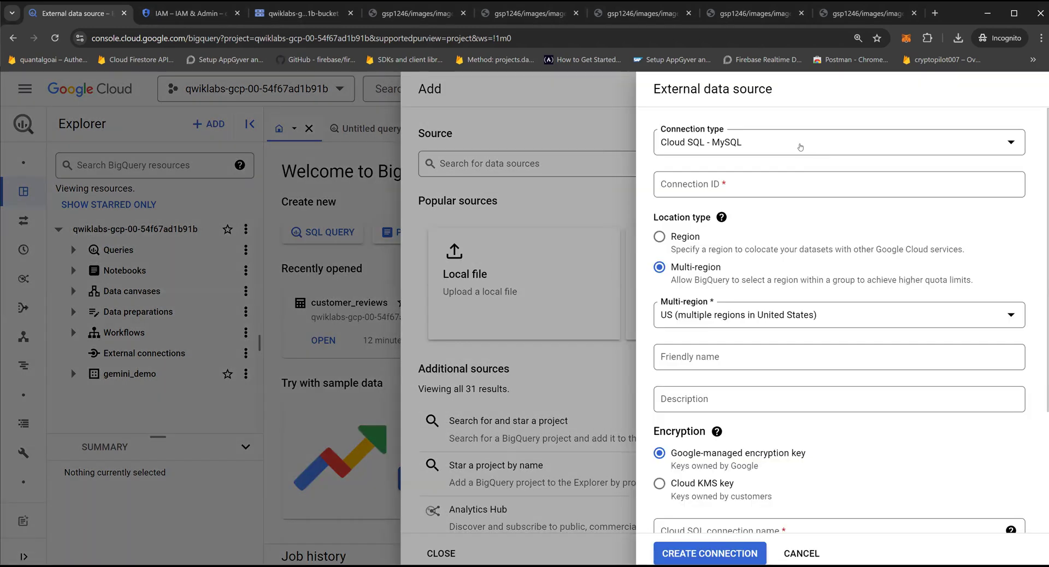
left_click(800, 147)
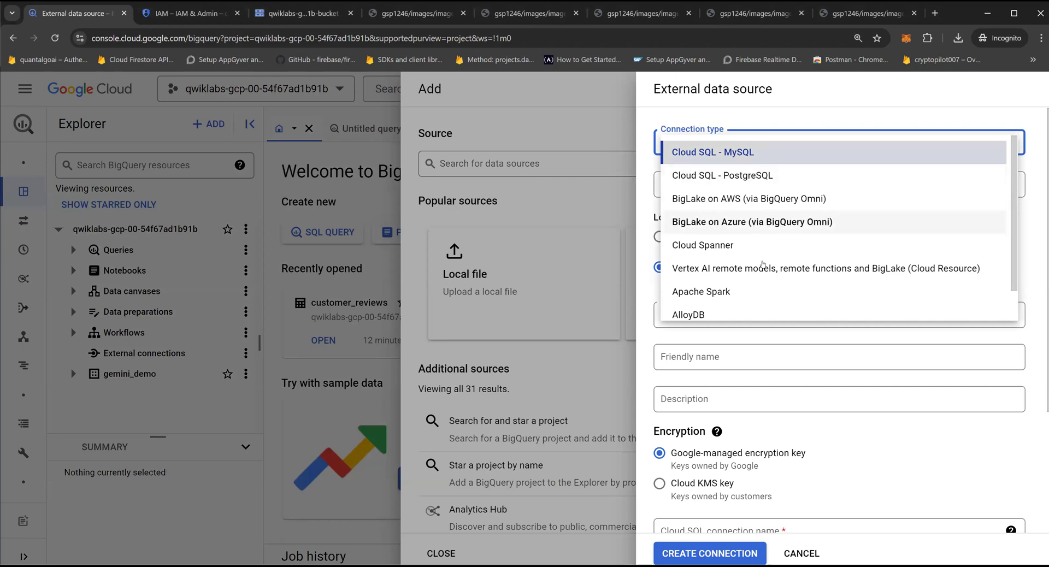
left_click(774, 271)
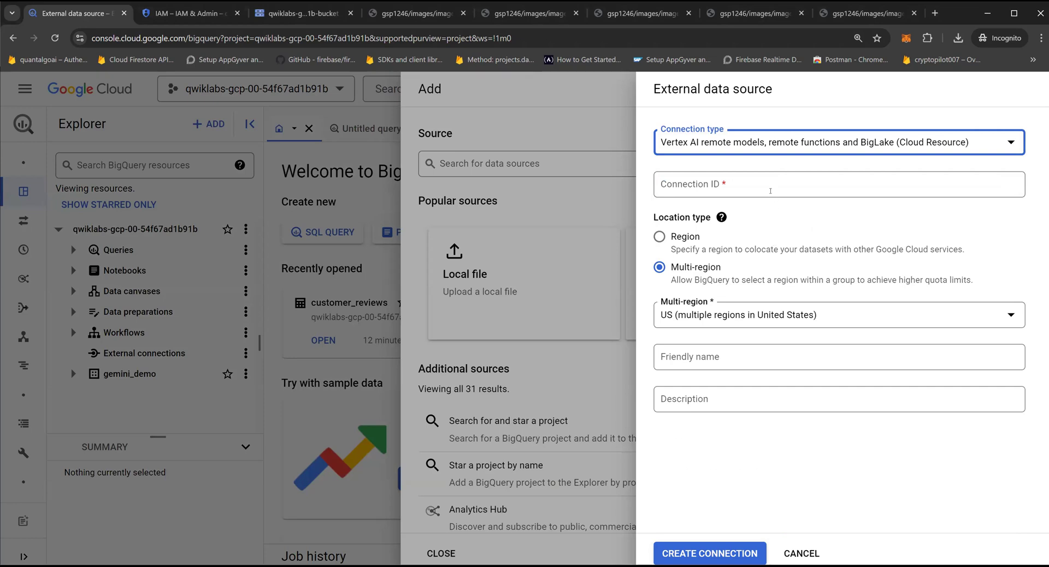
Set the connection ID to gemini_conn and create the connection
left_click(757, 184)
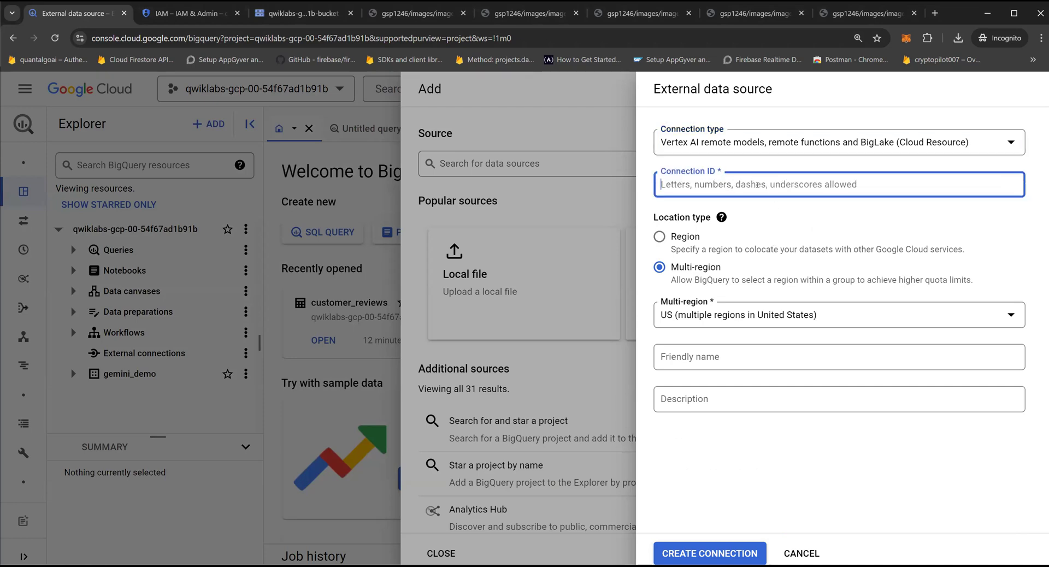
type("gemini_")
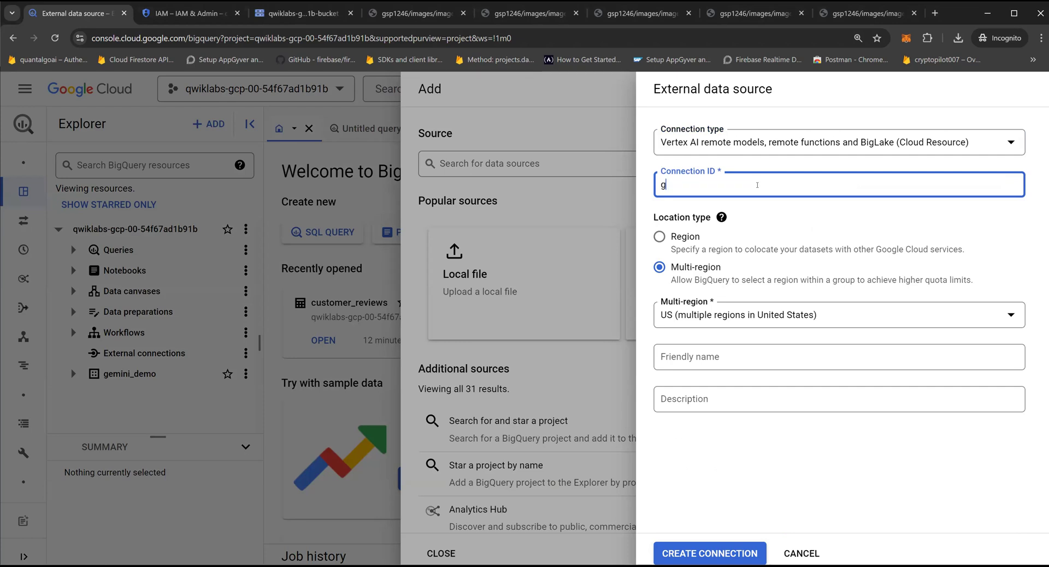
type("conn")
left_click(707, 553)
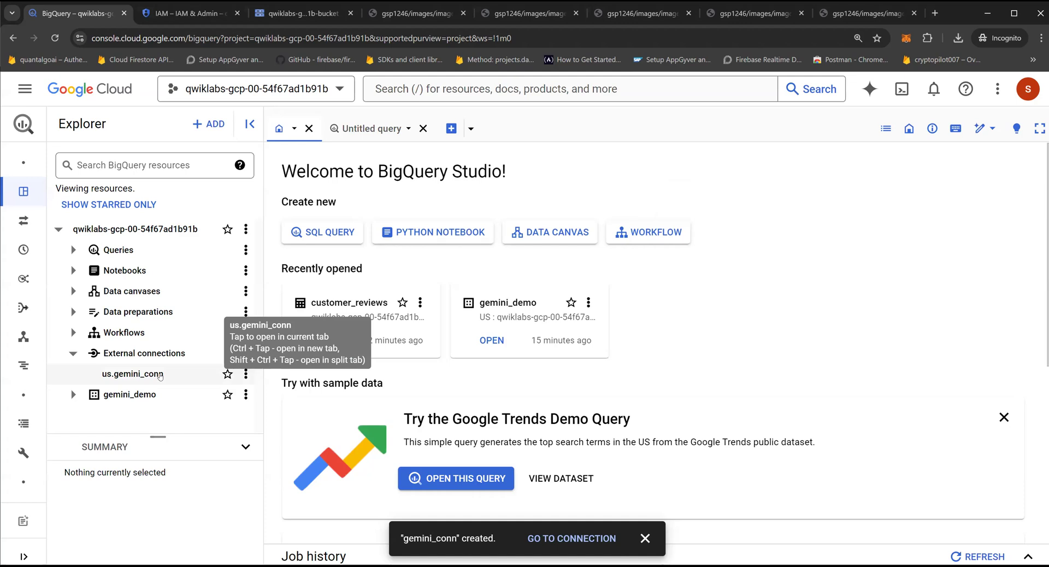
Open the us.gemini_conn external connection and copy its service account id
left_click(159, 376)
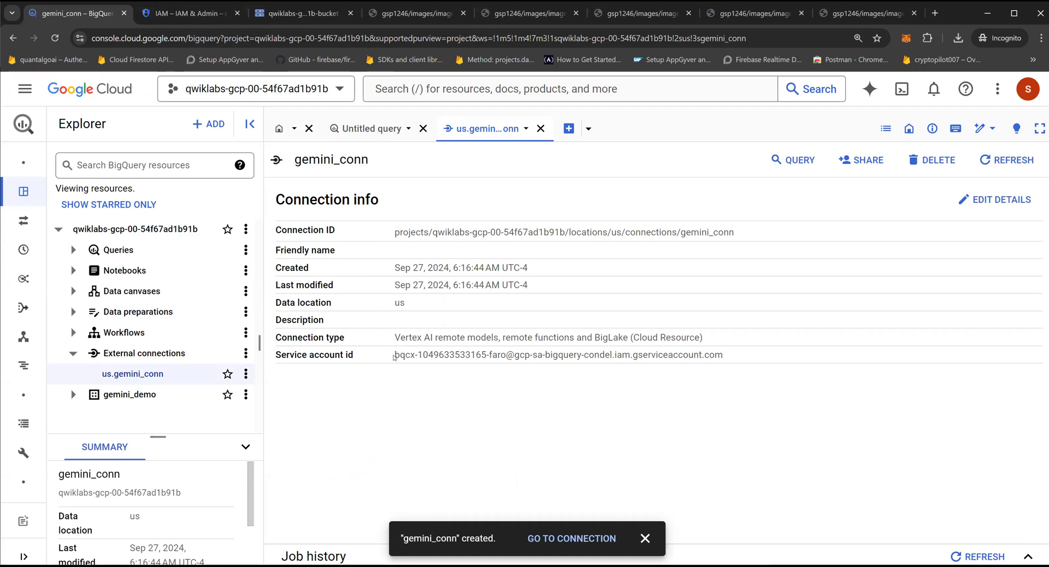
left_click_drag(393, 357, 722, 361)
right_click(722, 360)
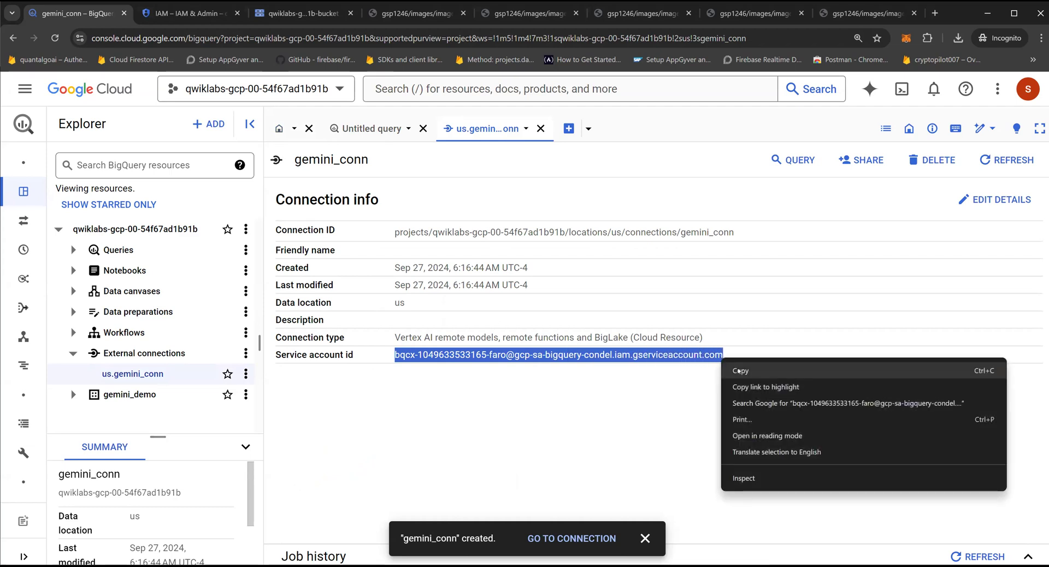
left_click(738, 371)
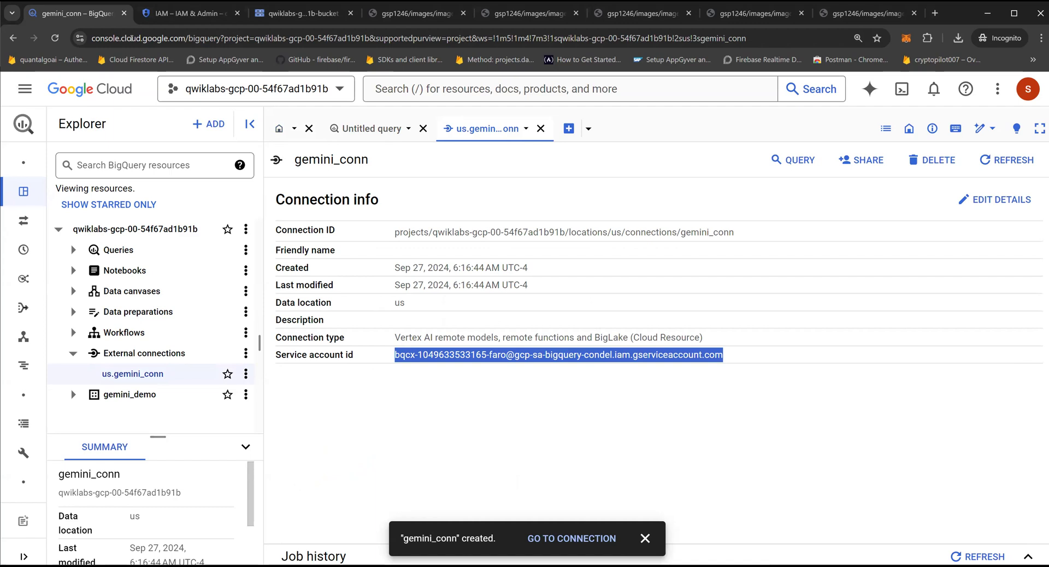
Switch to the IAM page and add the copied service account as a new principal in a project access grant
left_click(170, 19)
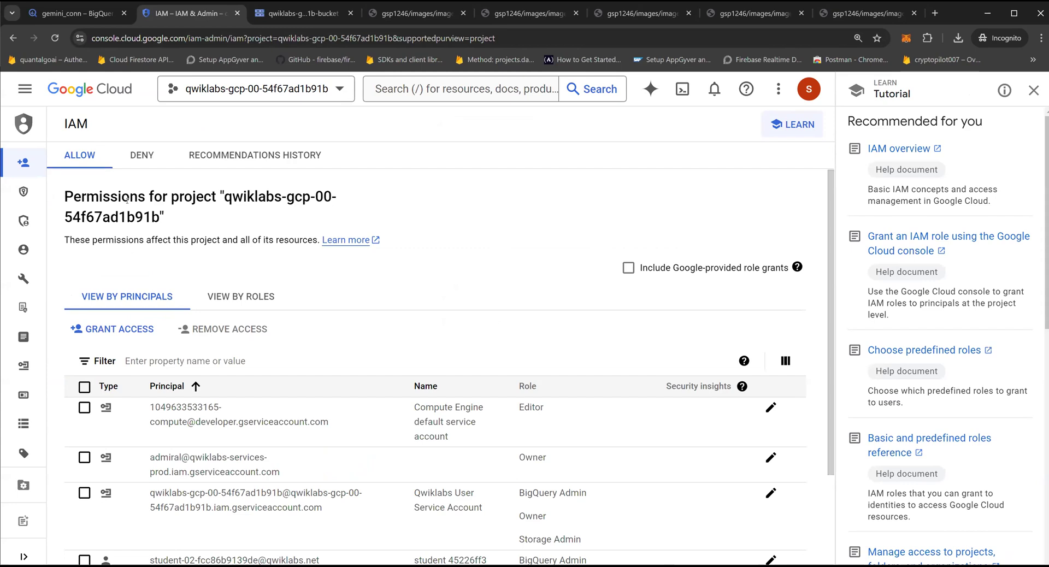
left_click(131, 330)
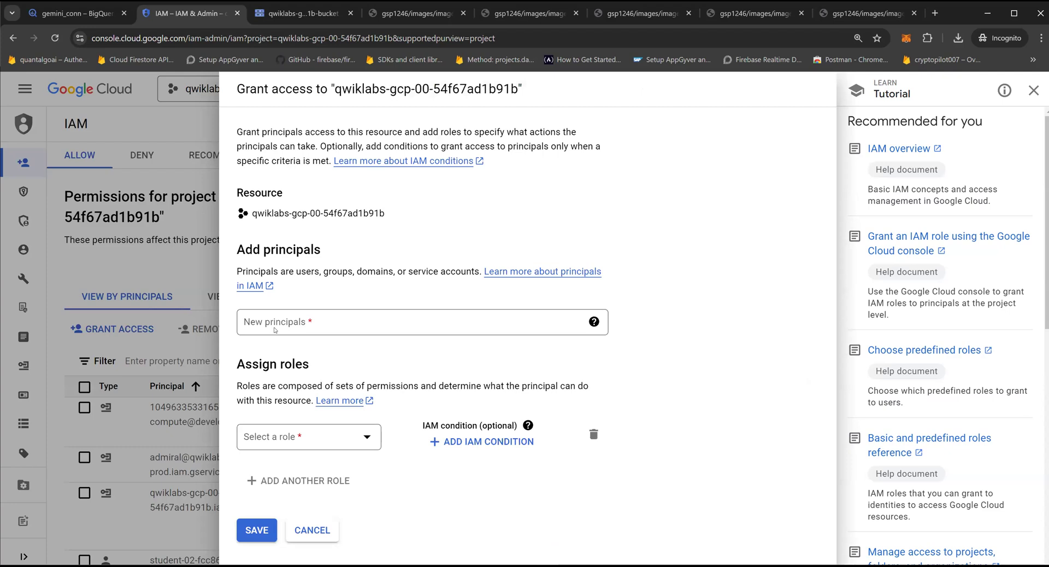
left_click(281, 328)
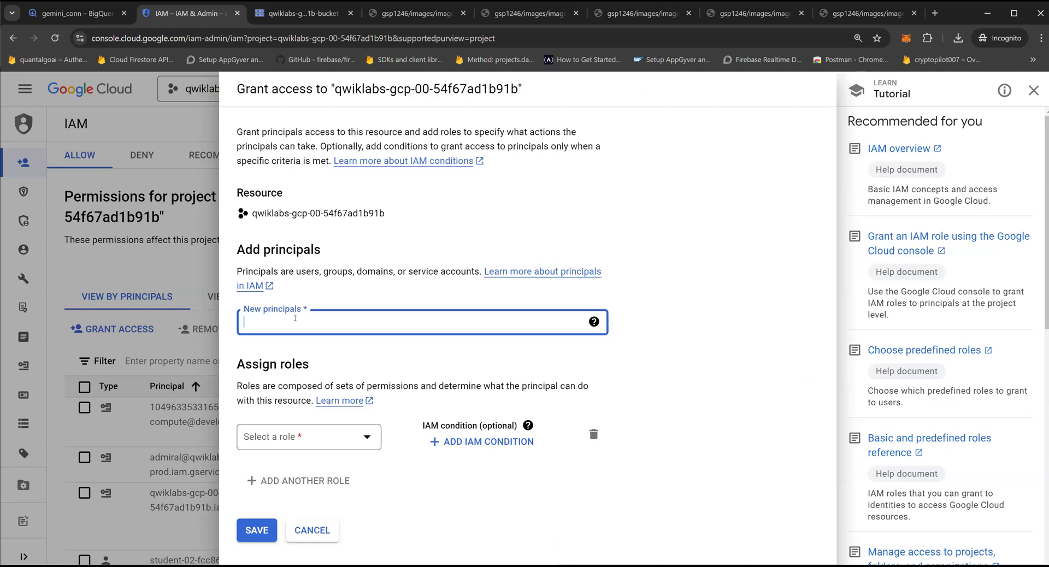
key("ctrl+v")
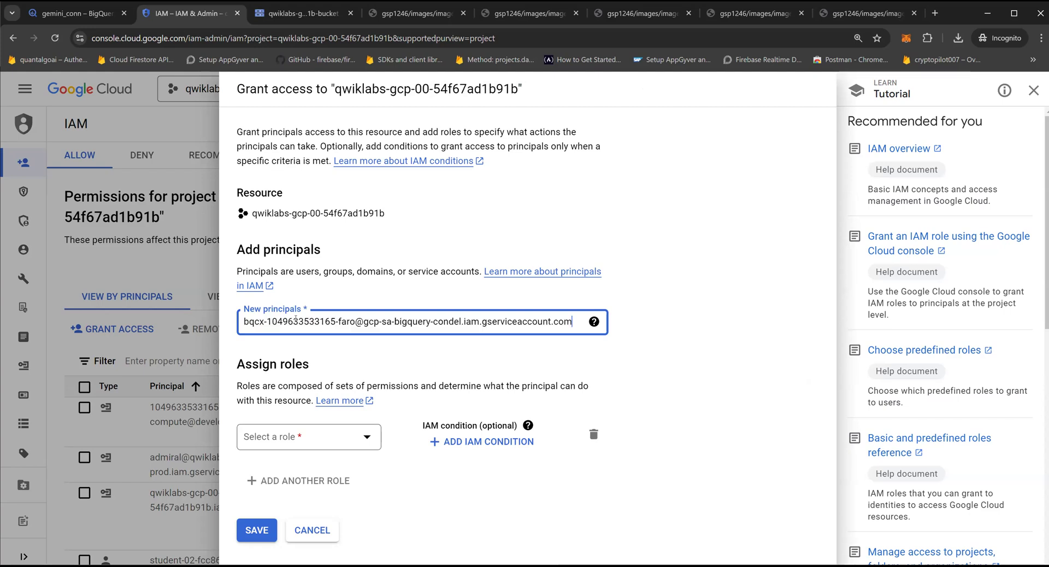
key("Return")
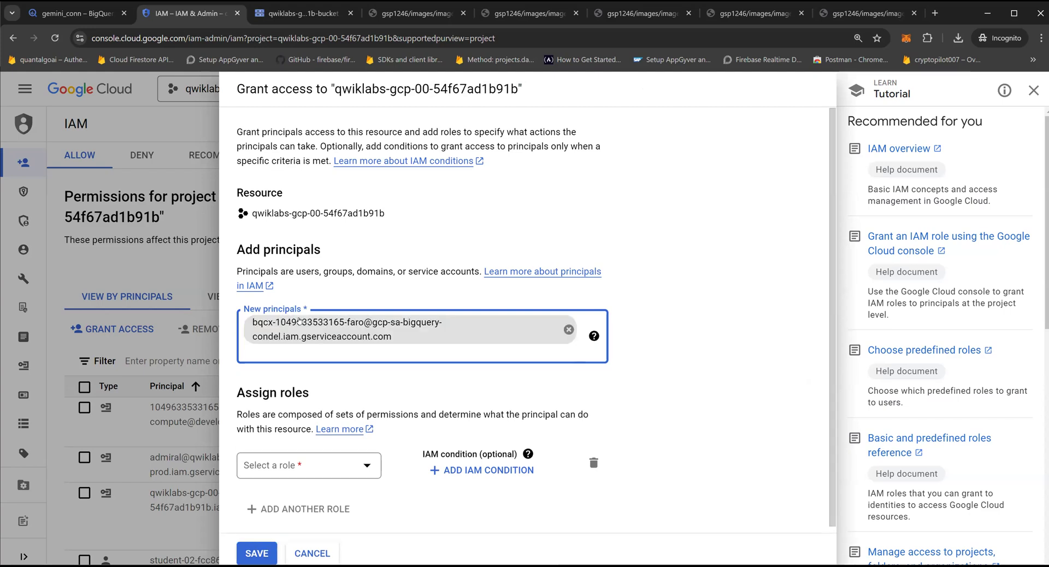
Assign the Vertex AI User role to the new principal and save the access grant
left_click(359, 463)
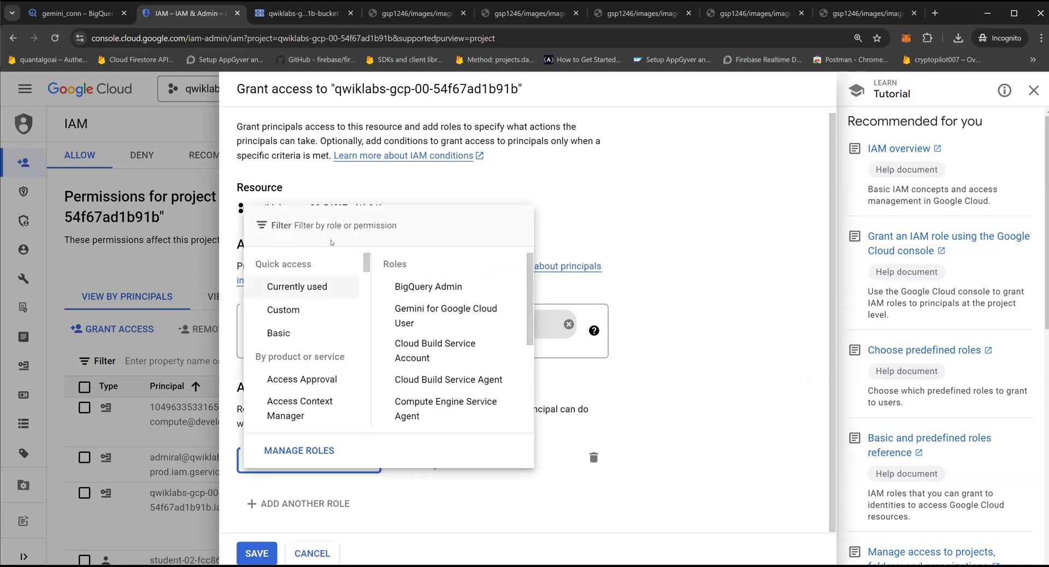
key("Down")
key("Return")
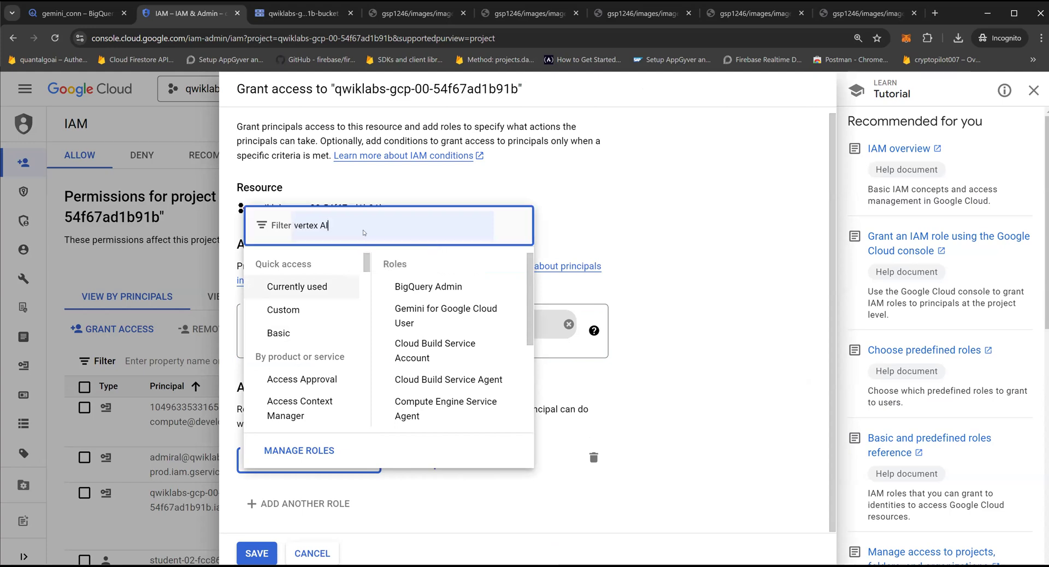
type("use")
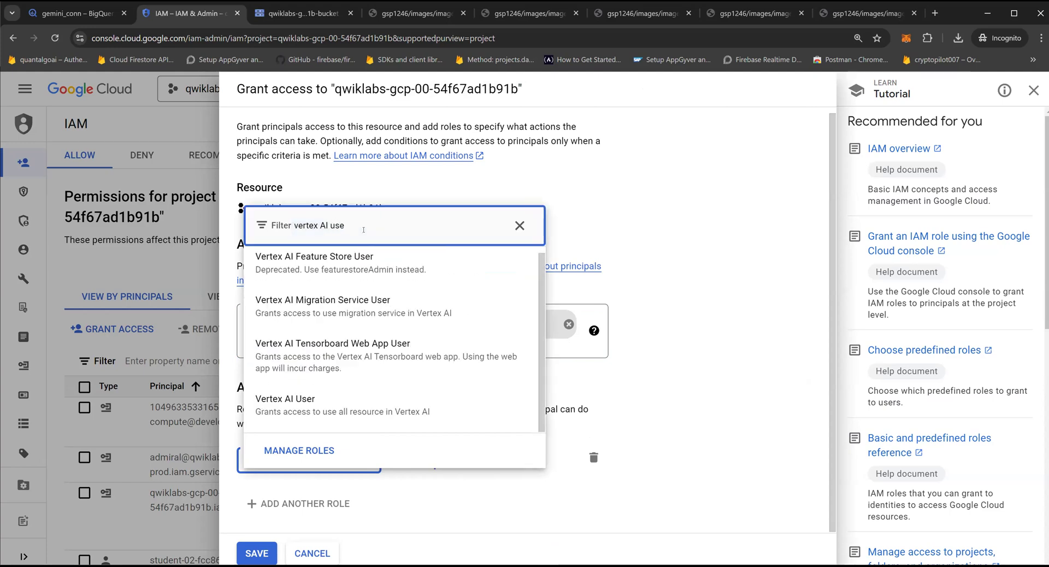
left_click(360, 402)
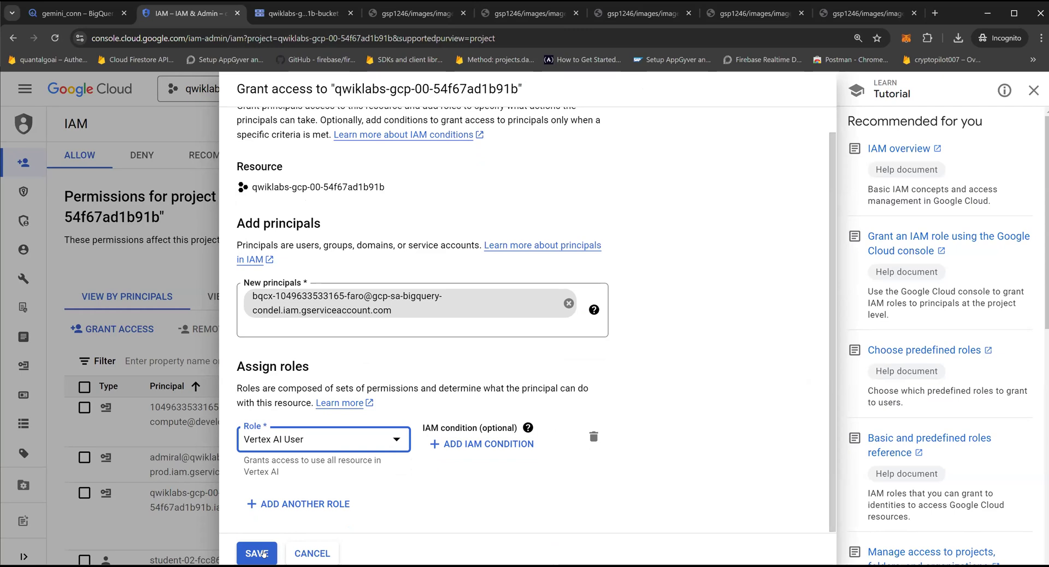
left_click(263, 554)
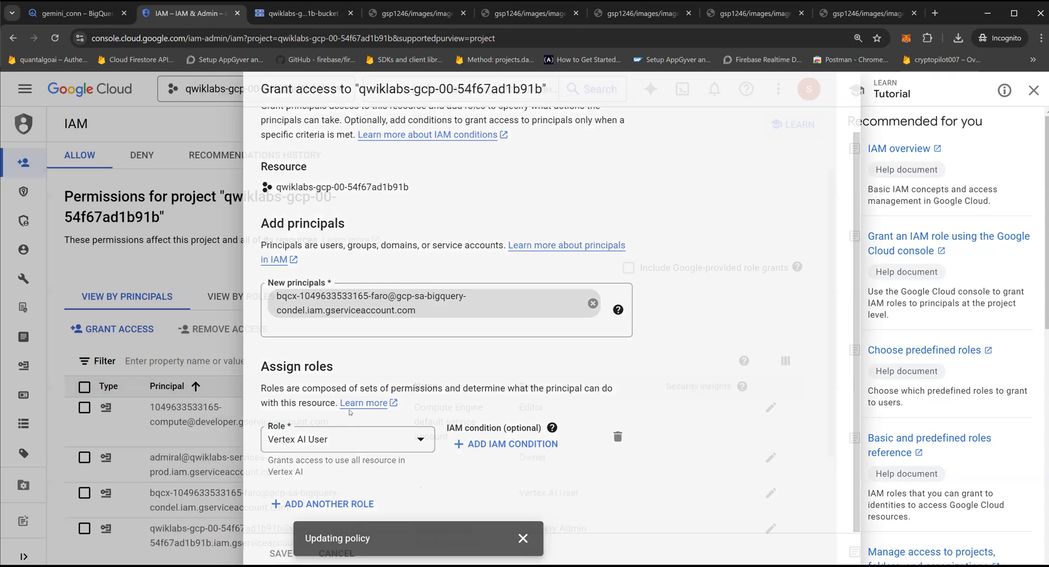
scroll(303, 385, "down", 3)
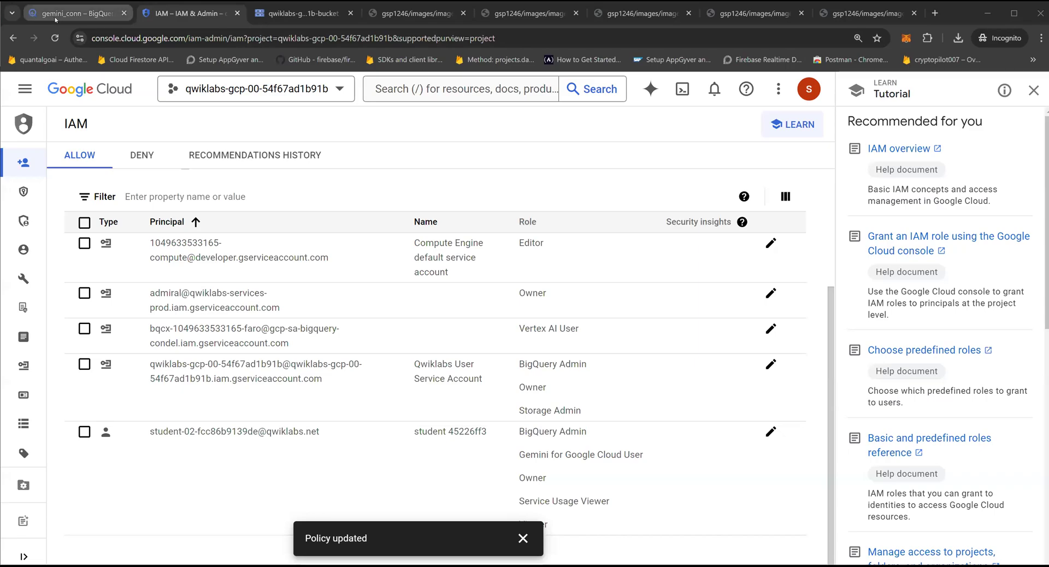
Return to BigQuery and open the data preview of the customer_reviews table in the gemini_demo dataset
mouse_move(55, 19)
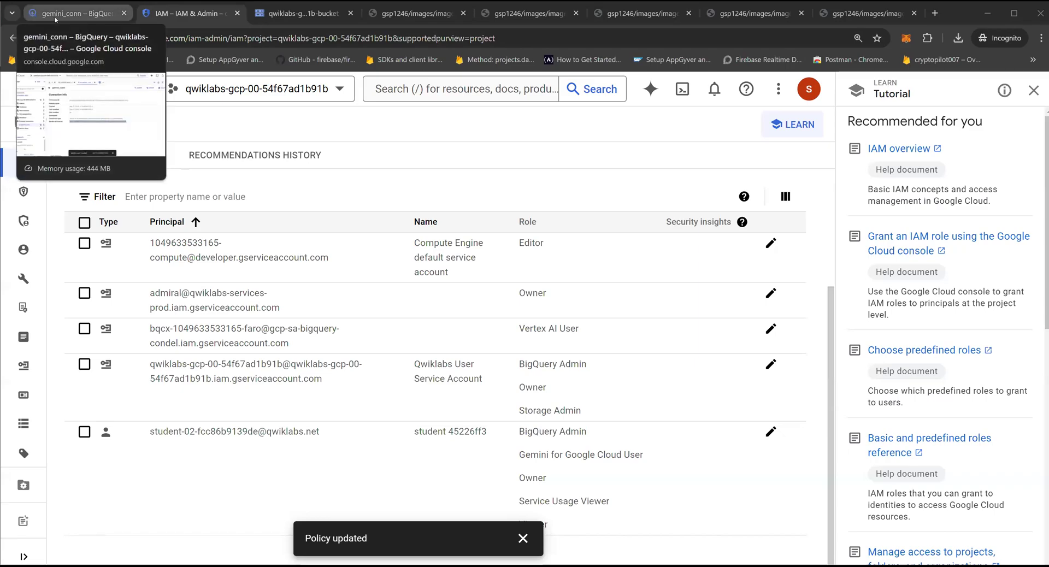
left_click(56, 19)
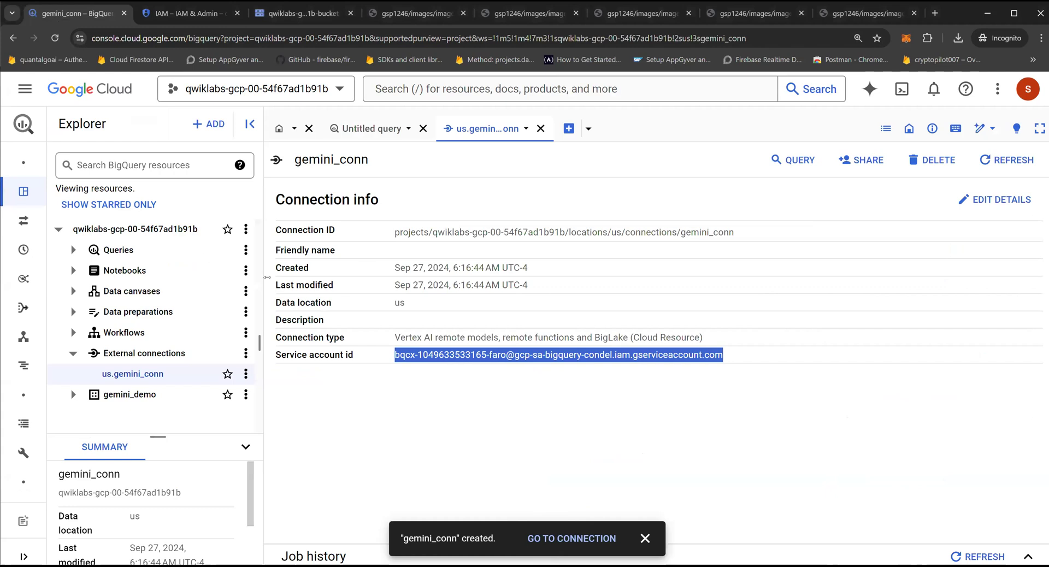
left_click(74, 395)
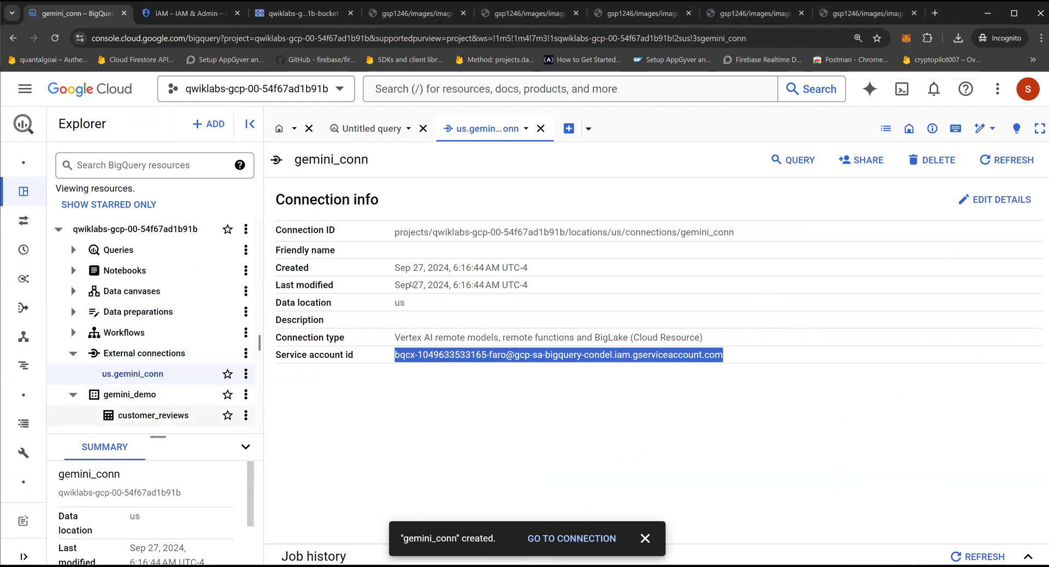
left_click(163, 416)
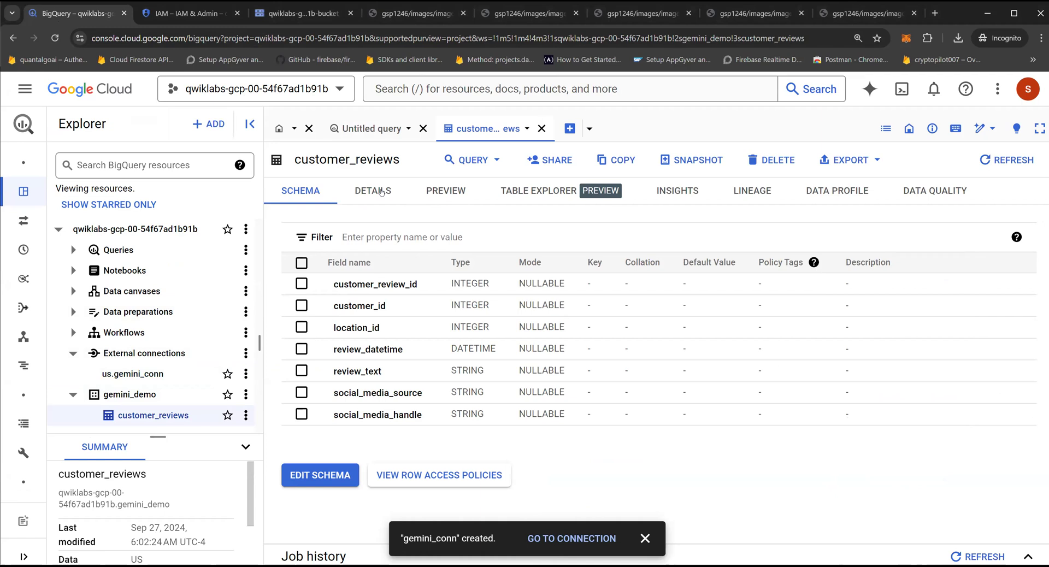
left_click(445, 194)
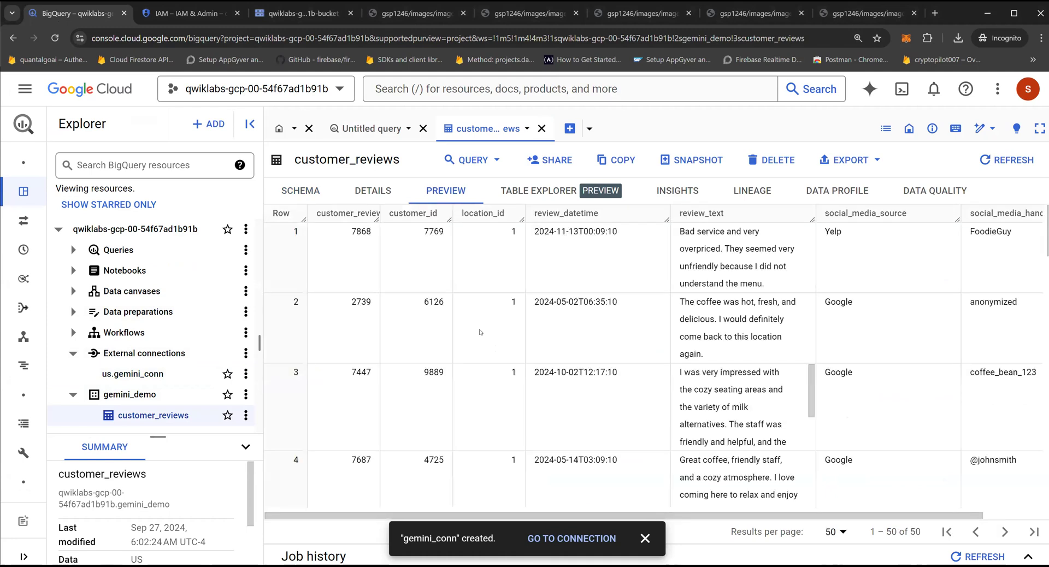
Examine the review_text entries in the customer_reviews preview rows for differences in customer sentiment
scroll(481, 332, "down", 5)
scroll(415, 295, "up", 5)
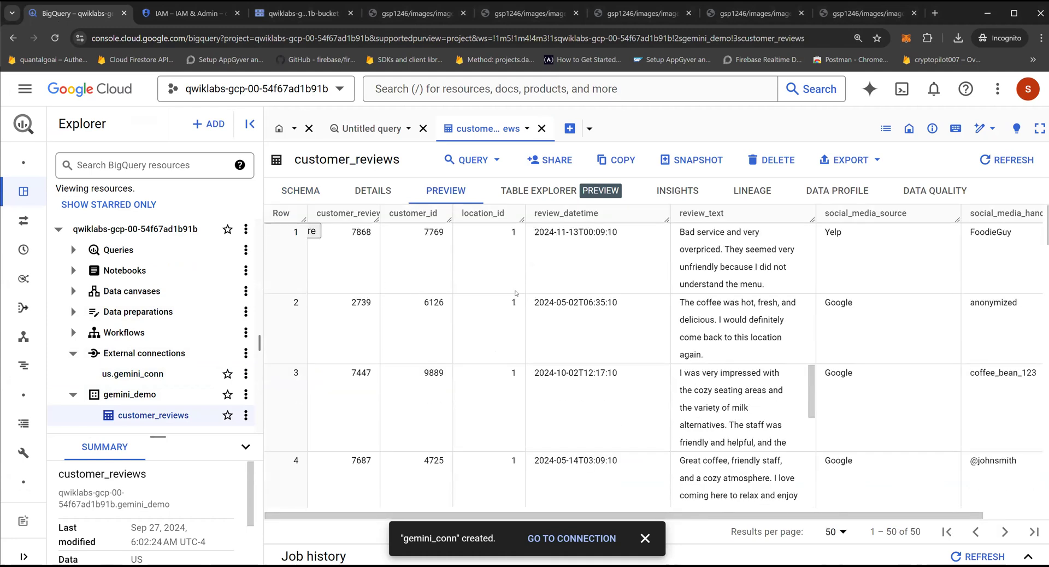
left_click_drag(680, 228, 770, 280)
left_click_drag(736, 354, 688, 308)
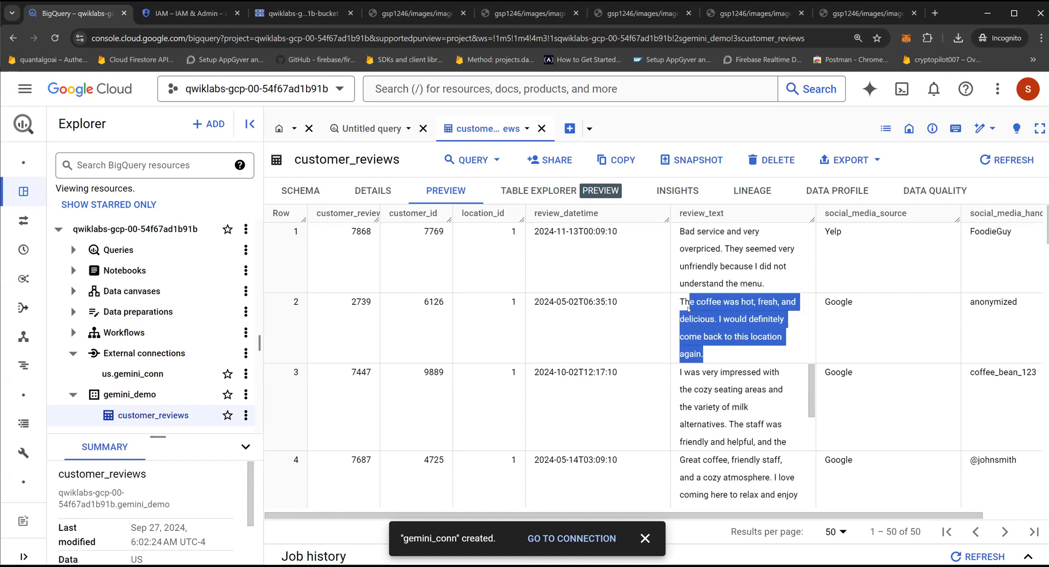
scroll(710, 327, "down", 5)
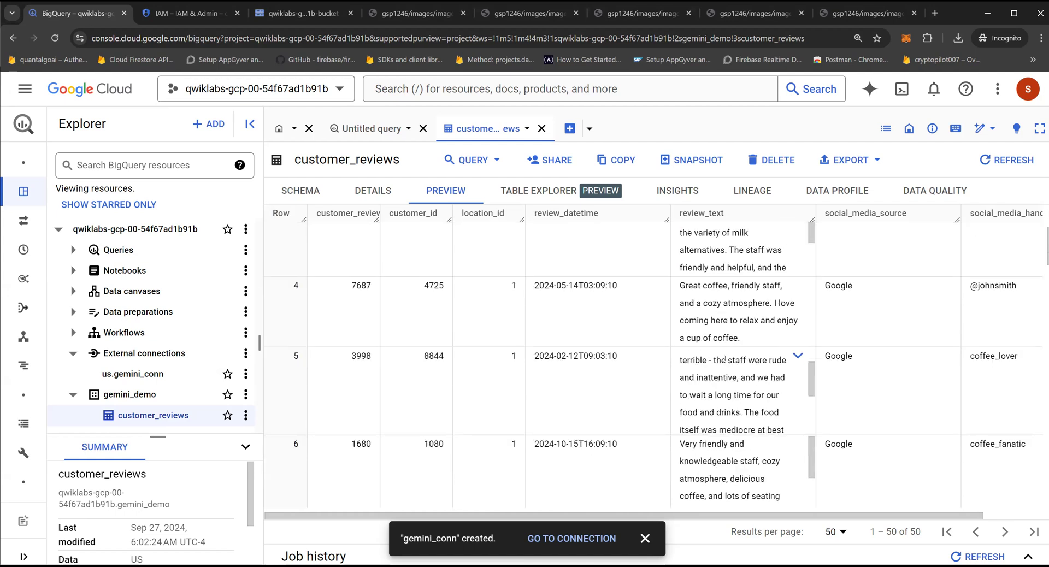
scroll(724, 356, "up", 5)
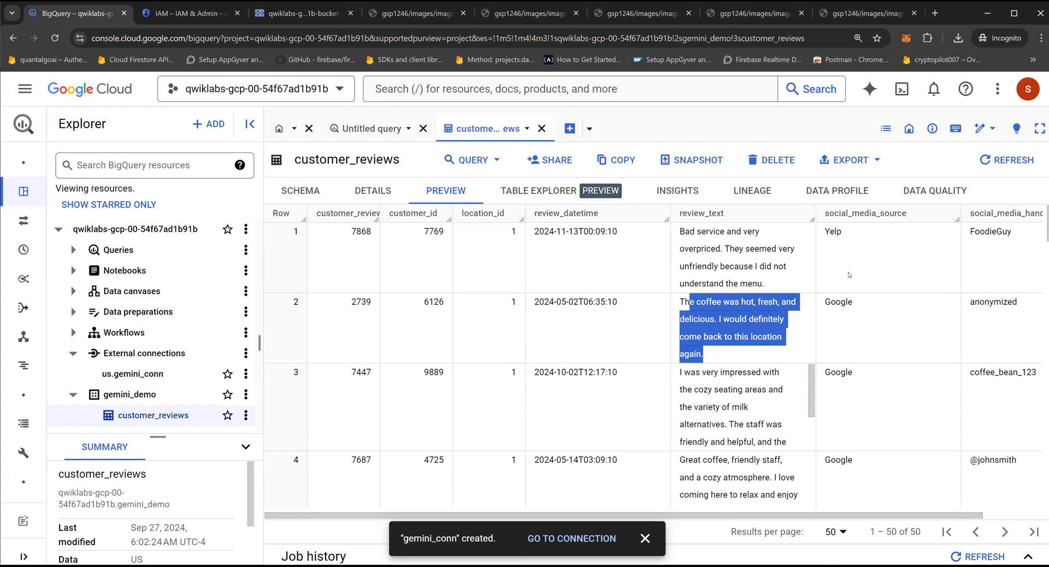
left_click_drag(679, 231, 709, 249)
left_click(708, 252)
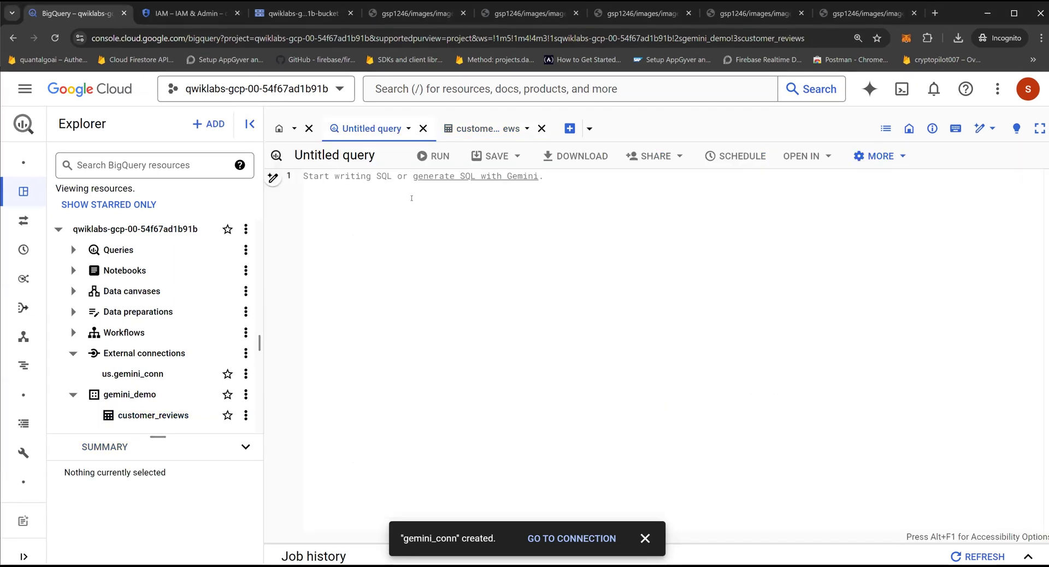
Write and run a CREATE OR REPLACE MODEL query for gemini_demo.gemini_pro, using remote connection us.gemini_conn and endpoint 'gemini-pro'
type("CREATE OR REPLACE MODEL `gemini_demo.gemini_pro` REMOTE WITH CONNECTION `us.gemini_conn` OPTIONS (endpoint = 'gemini-pro')")
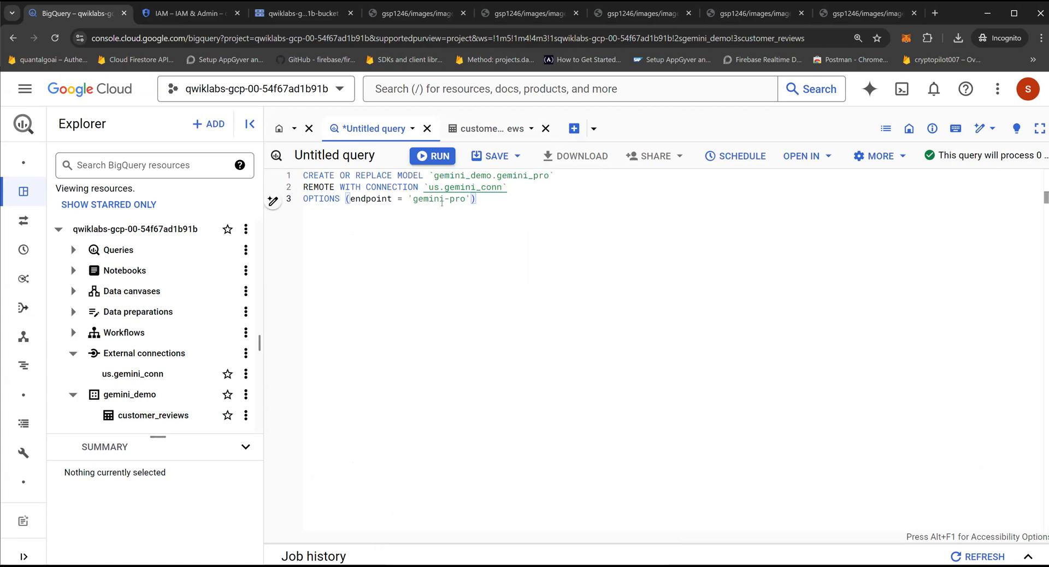
left_click_drag(507, 187, 429, 187)
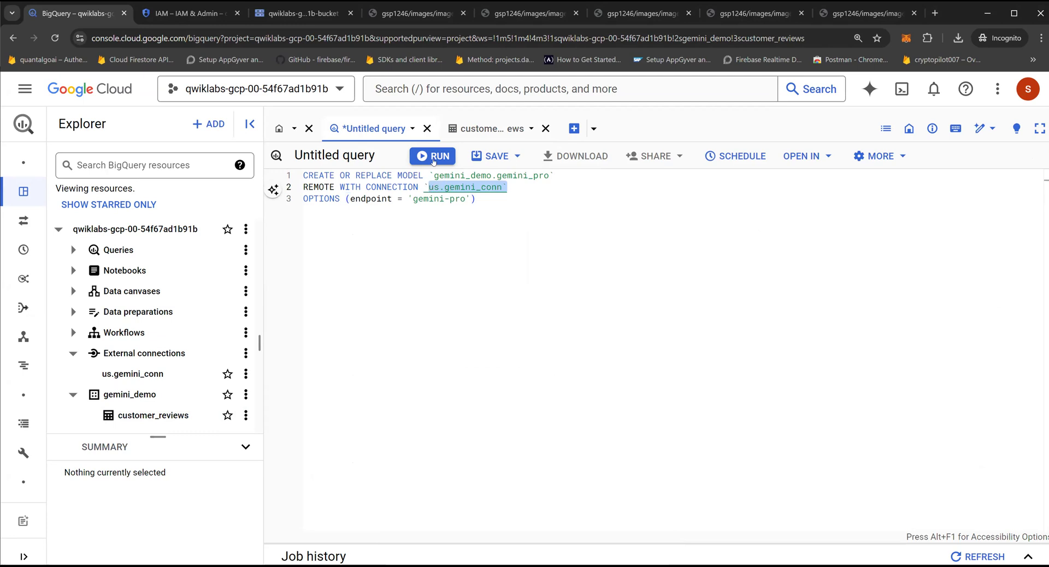
left_click(487, 200)
left_click(443, 157)
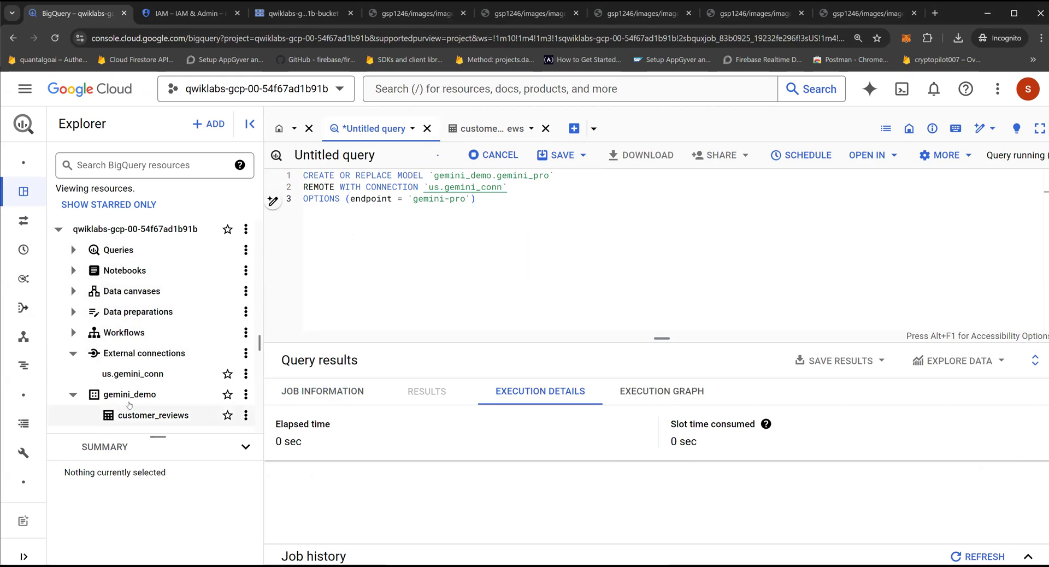
scroll(130, 402, "down", 1)
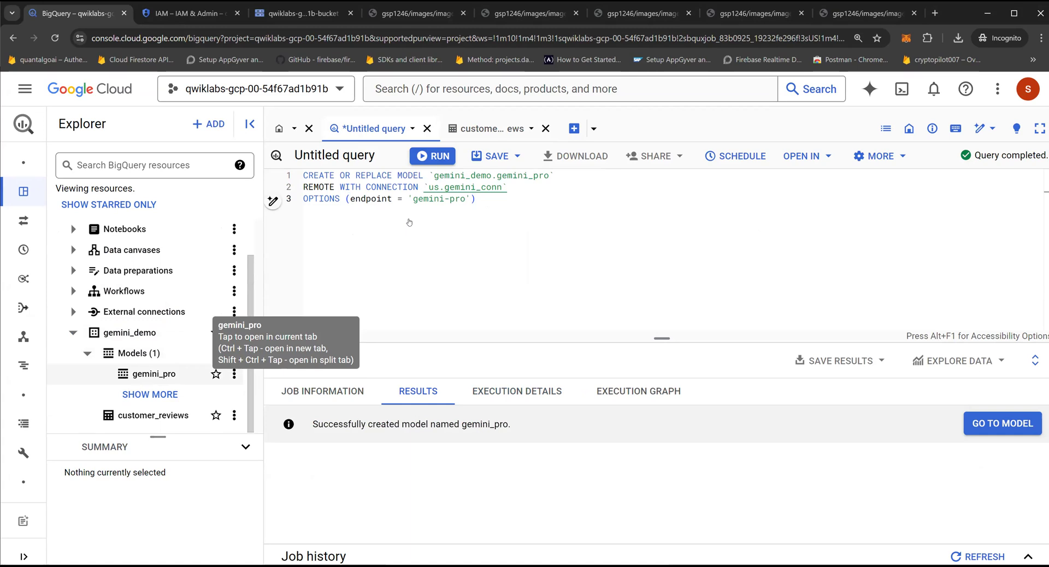
Replace the model query with an ML.GENERATE_TEXT query that classifies customer_reviews sentiment into the table gemini_demo.customer_reviews_analysis, with temperature 0.2
left_click(498, 198)
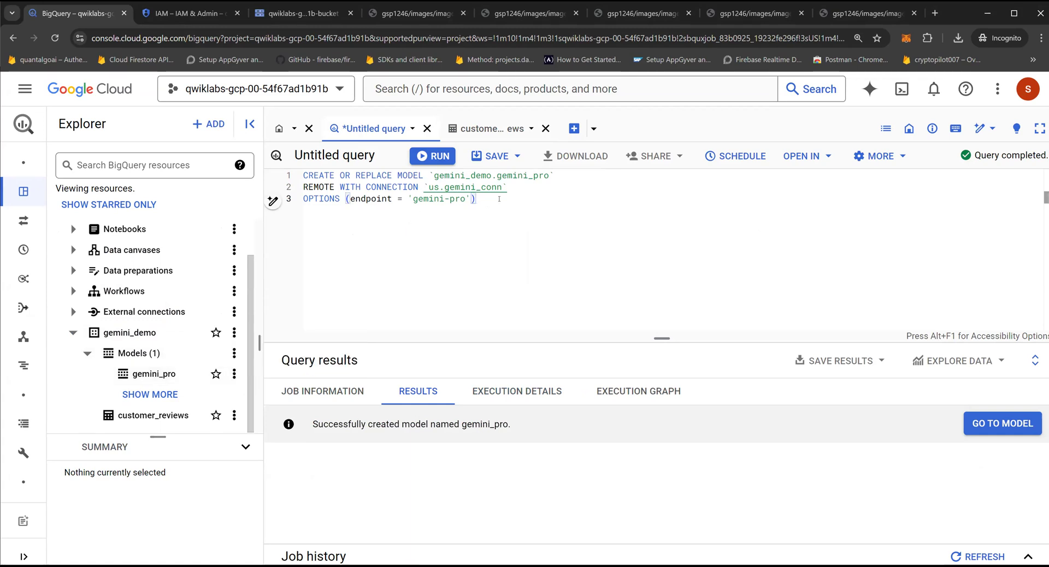
left_click_drag(499, 199, 305, 174)
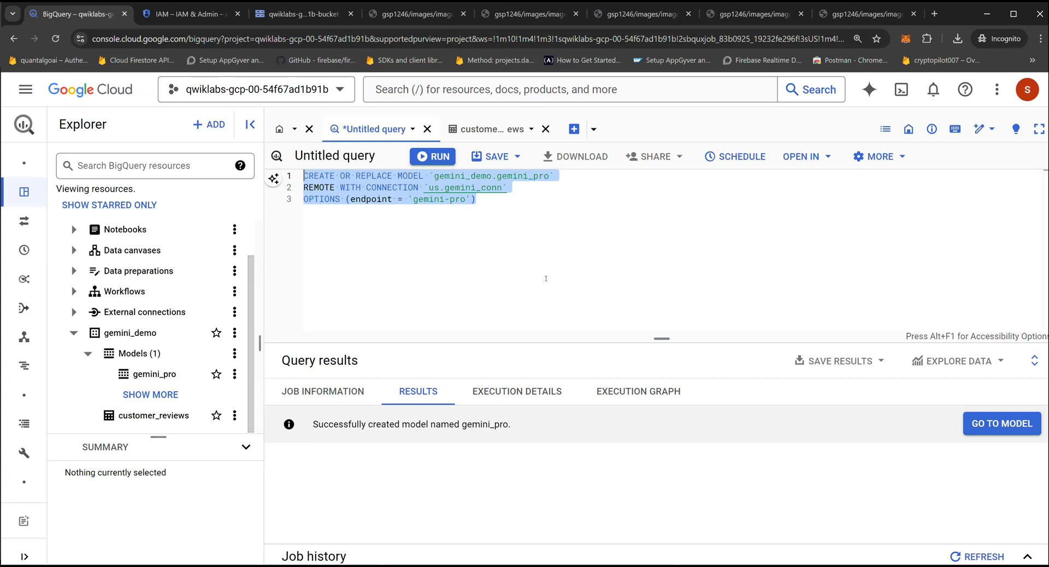
left_click(334, 207)
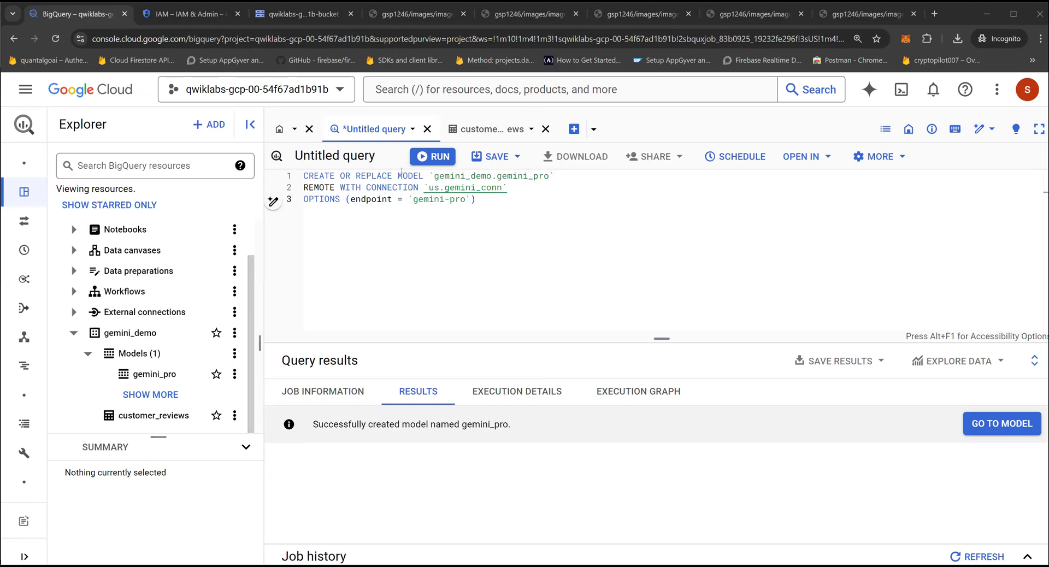
left_click(346, 186)
key("ctrl+a")
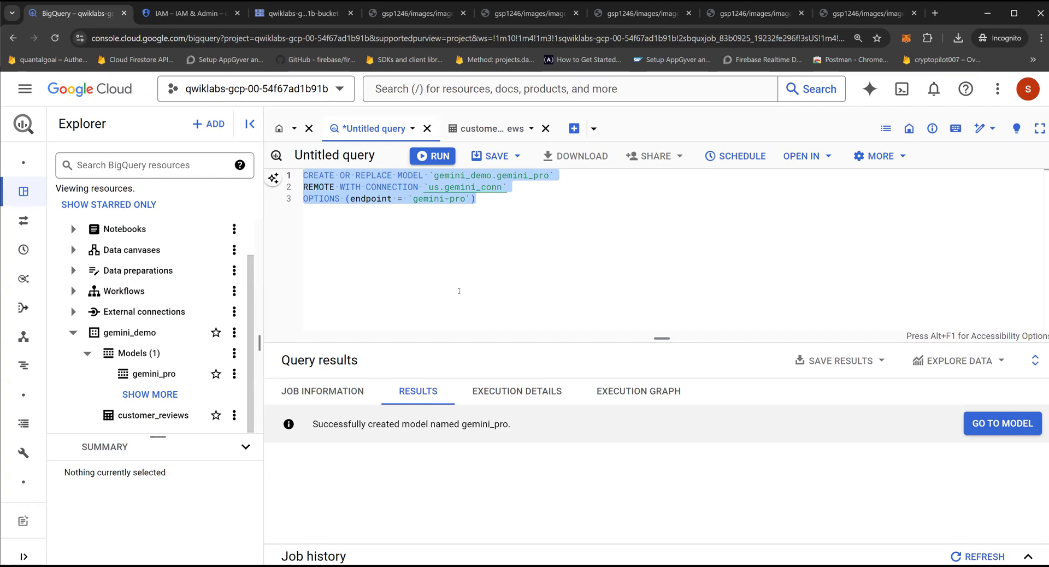
key("ctrl+c")
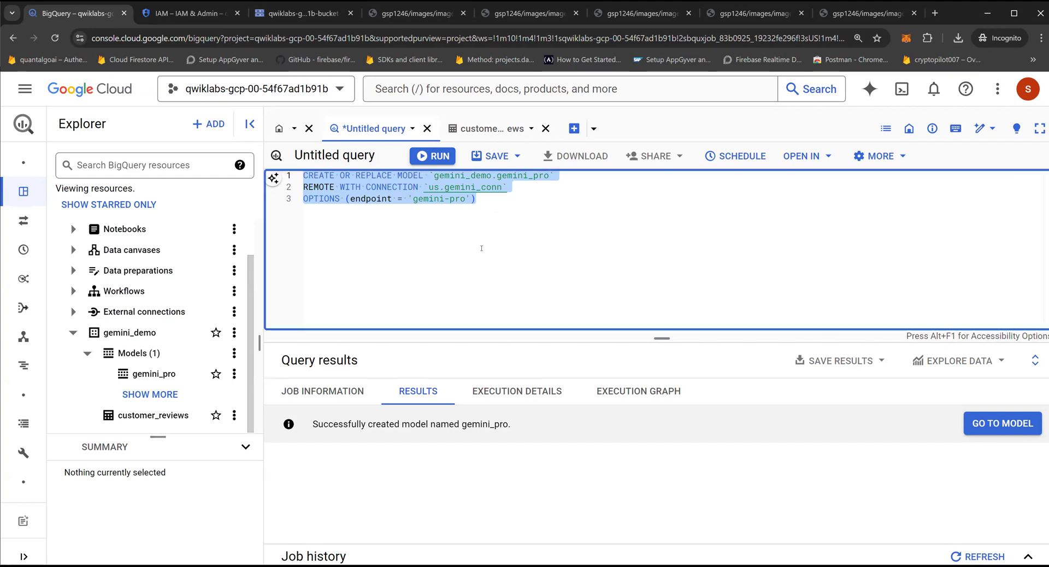
key("ctrl+v")
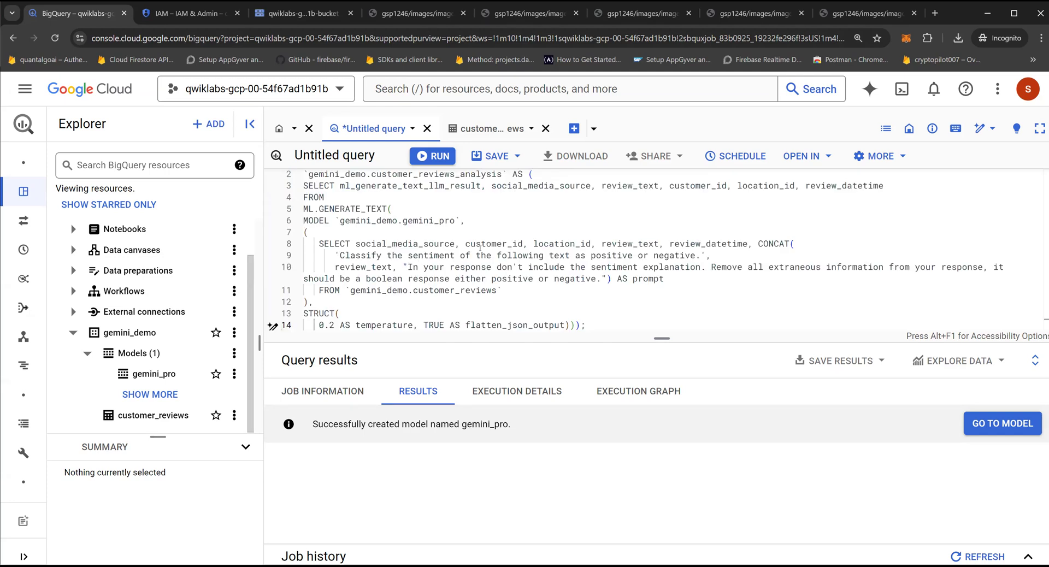
Cut the whole sentiment analysis query, paste it back into the emptied editor, and enlarge the editor area to fit all its lines
left_click(439, 242)
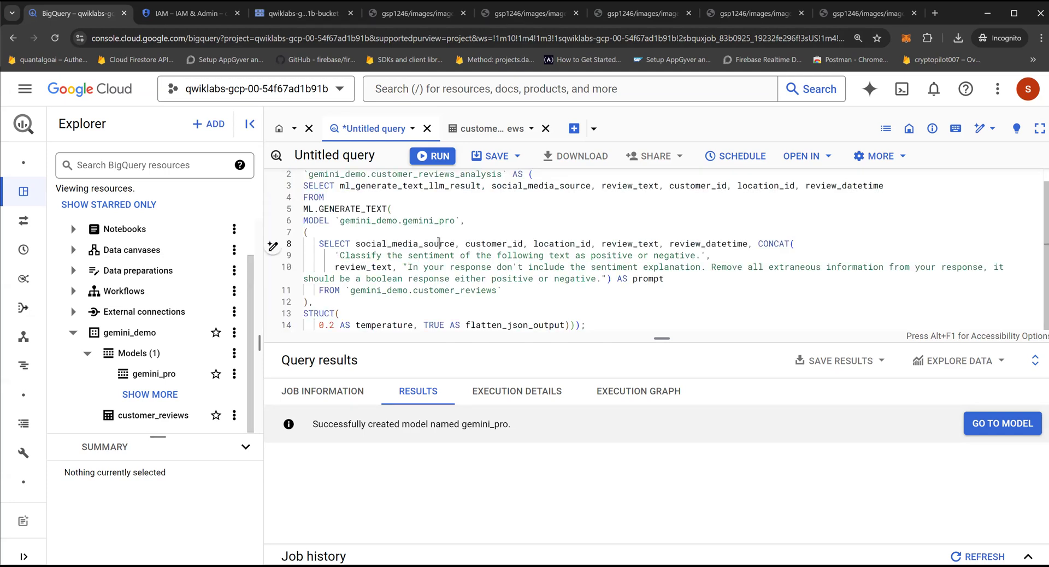
key("ctrl+a")
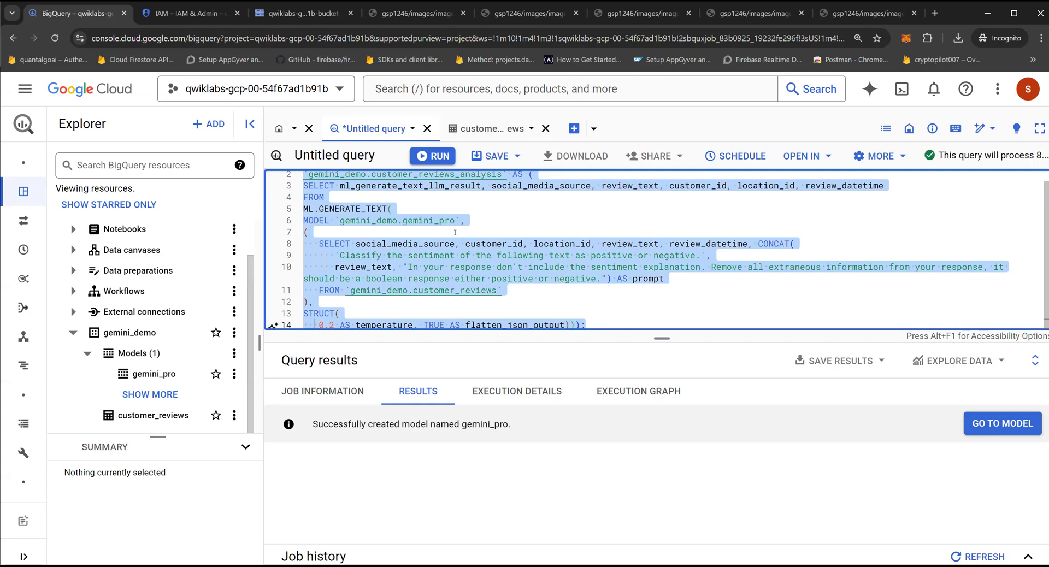
left_click(455, 233)
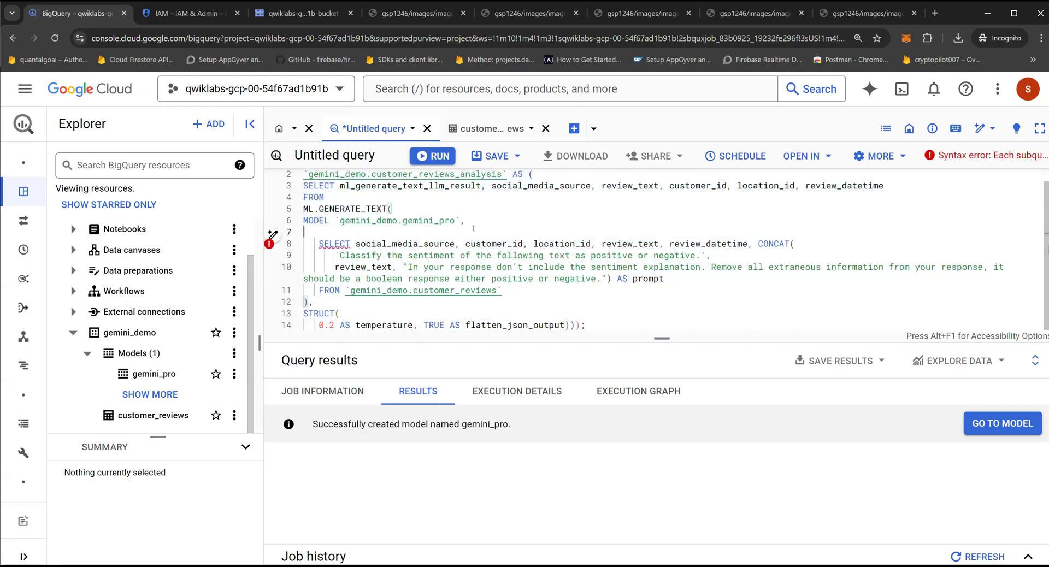
key("ctrl+a")
key("ctrl+x")
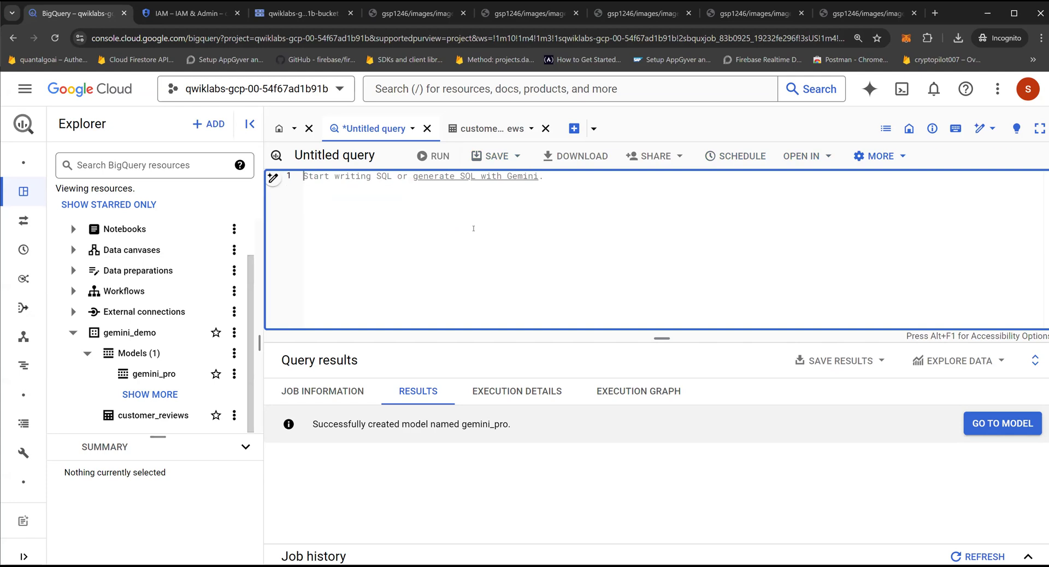
key("ctrl+v")
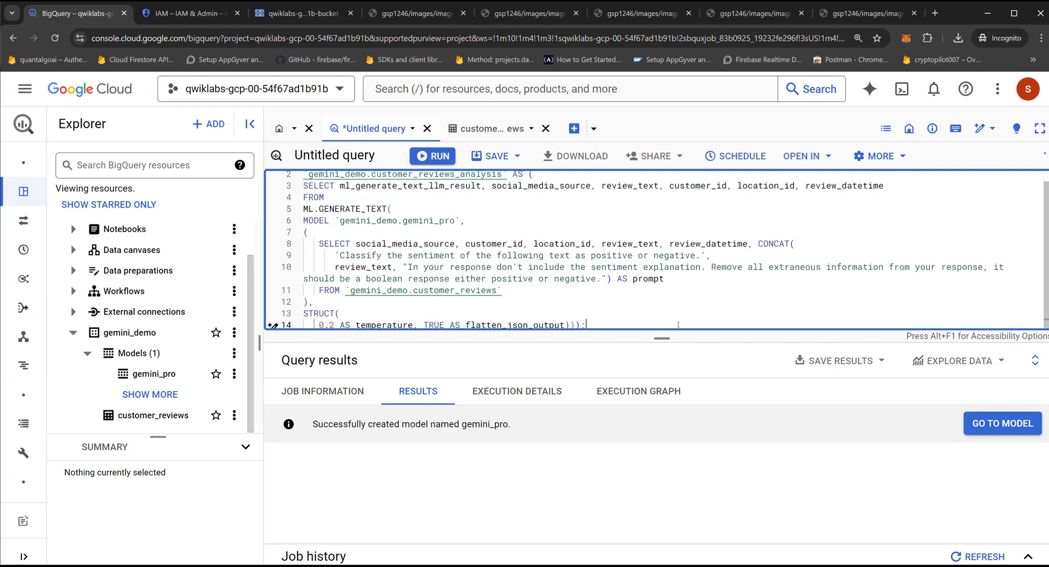
left_click_drag(655, 337, 656, 497)
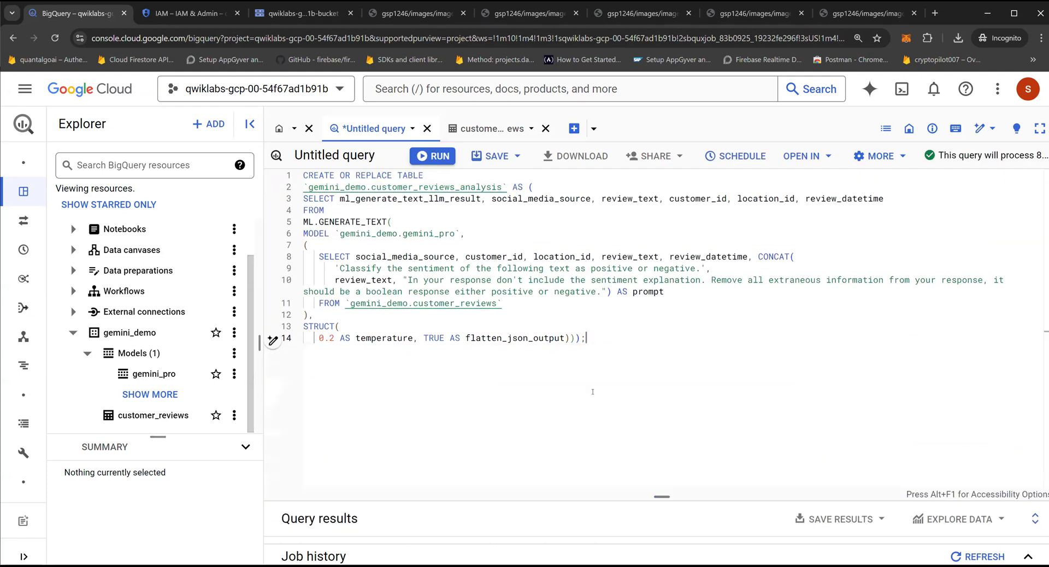
left_click_drag(586, 338, 305, 175)
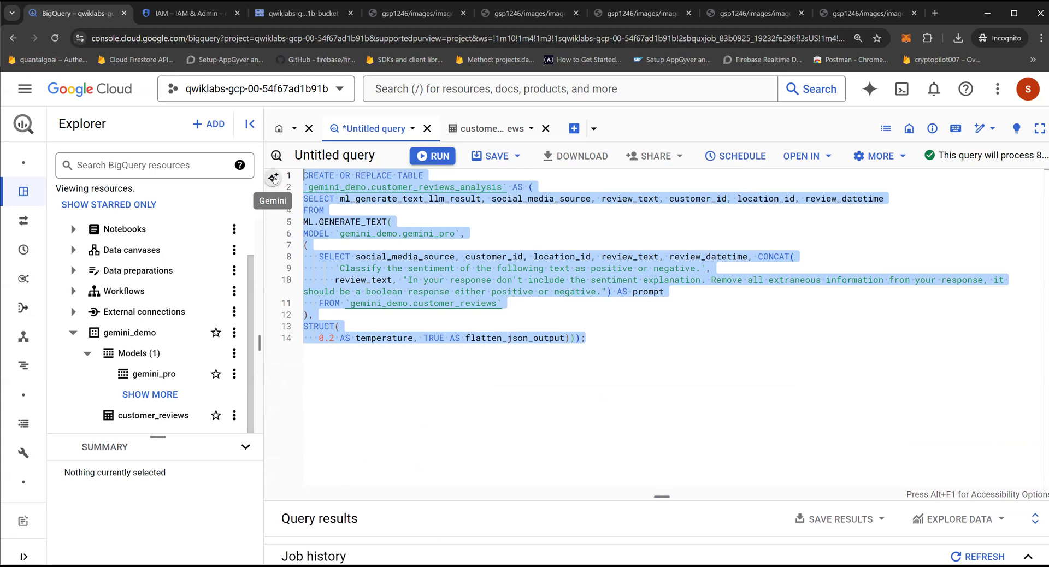
left_click(273, 178)
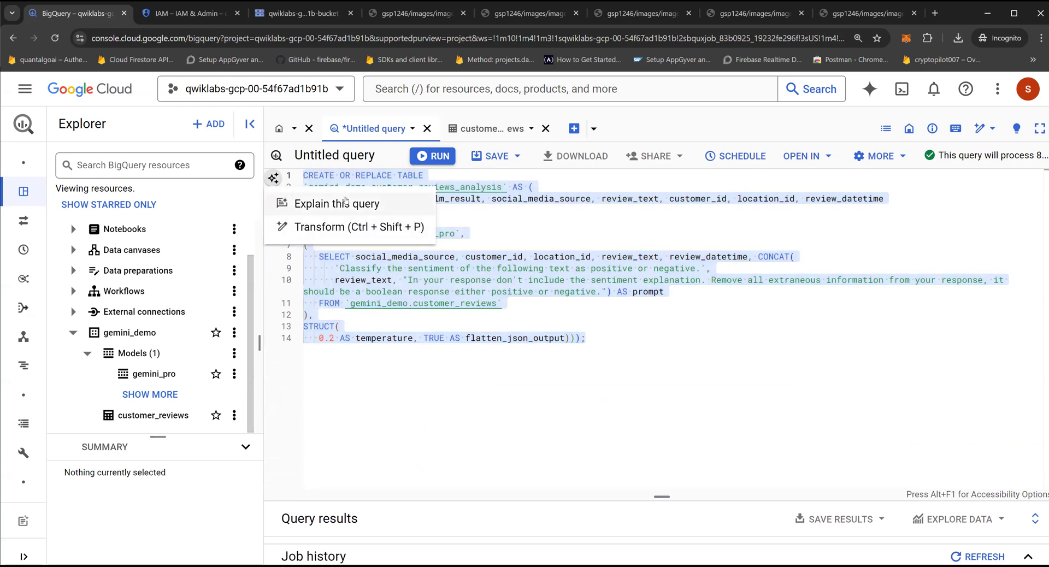
left_click(520, 219)
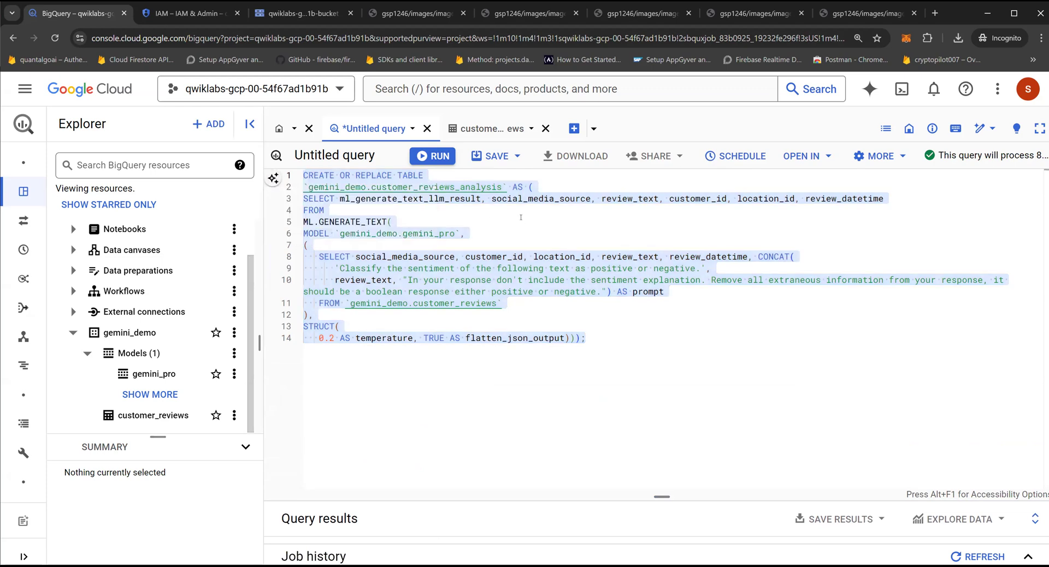
left_click(521, 219)
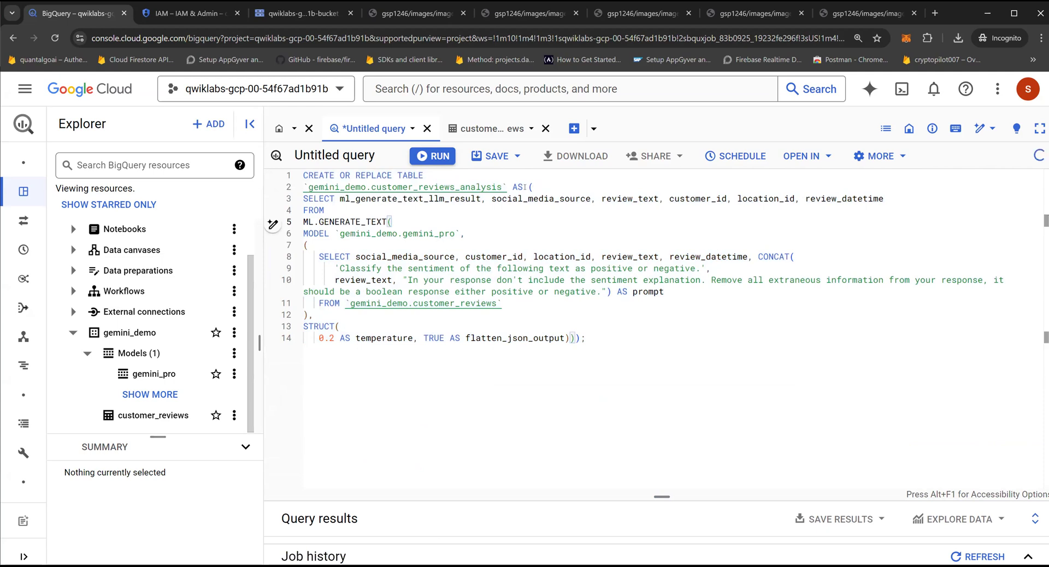
Move the "AS (" clause to its own line below the customer_reviews_analysis table name, separated by a blank line
left_click(513, 188)
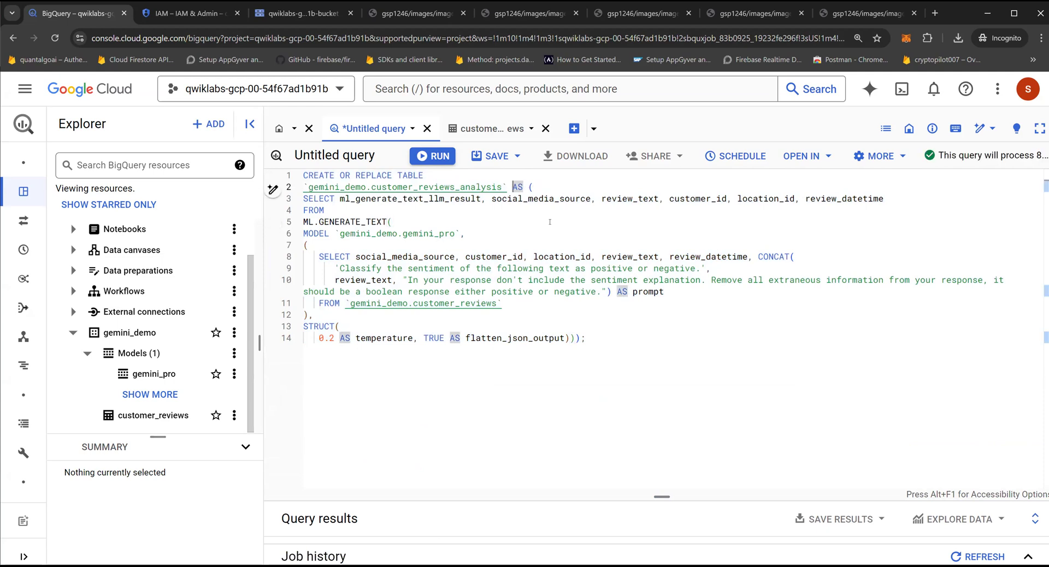
key("Return")
key("Return")
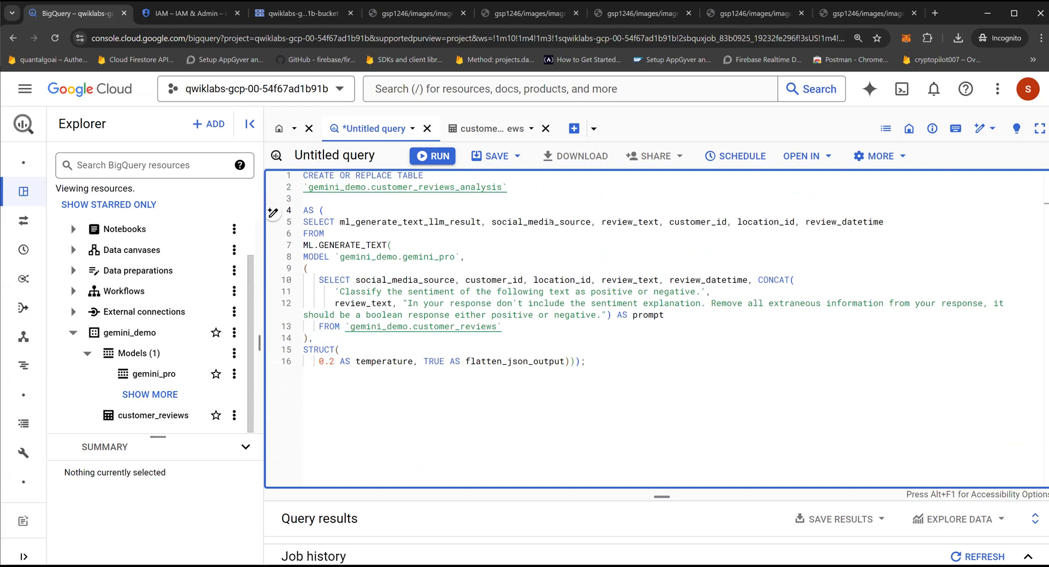
key("Down")
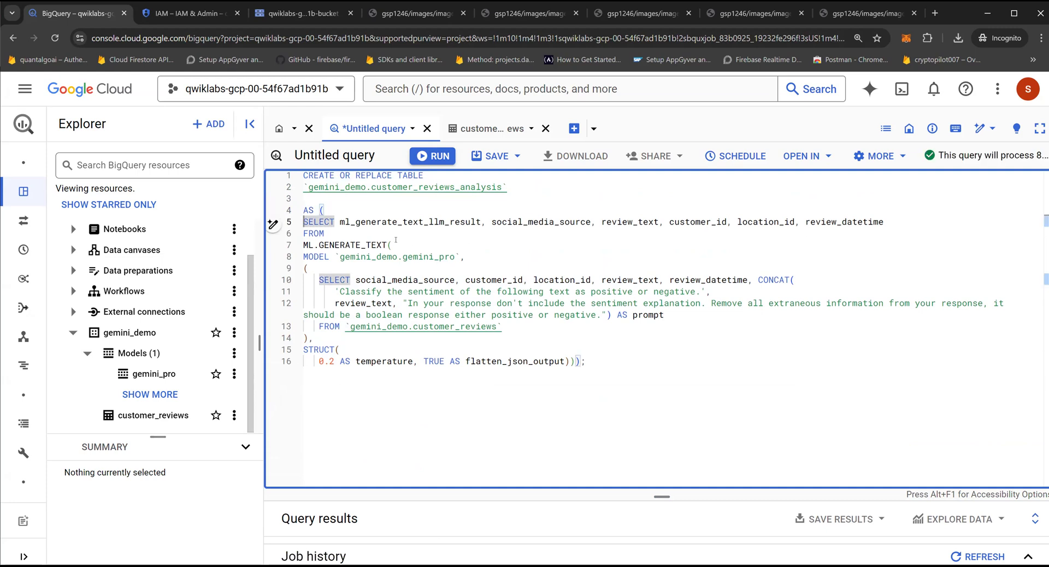
Examine the query's ML.GENERATE_TEXT call, gemini_pro model reference, customer_reviews source, prompt subquery and selected output columns
double_click(451, 257)
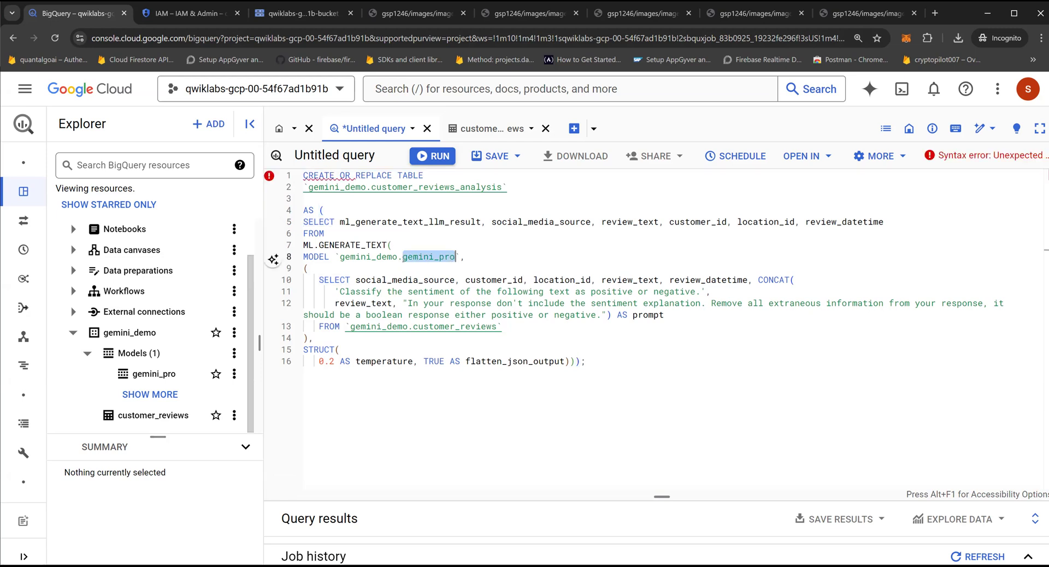
key("Up")
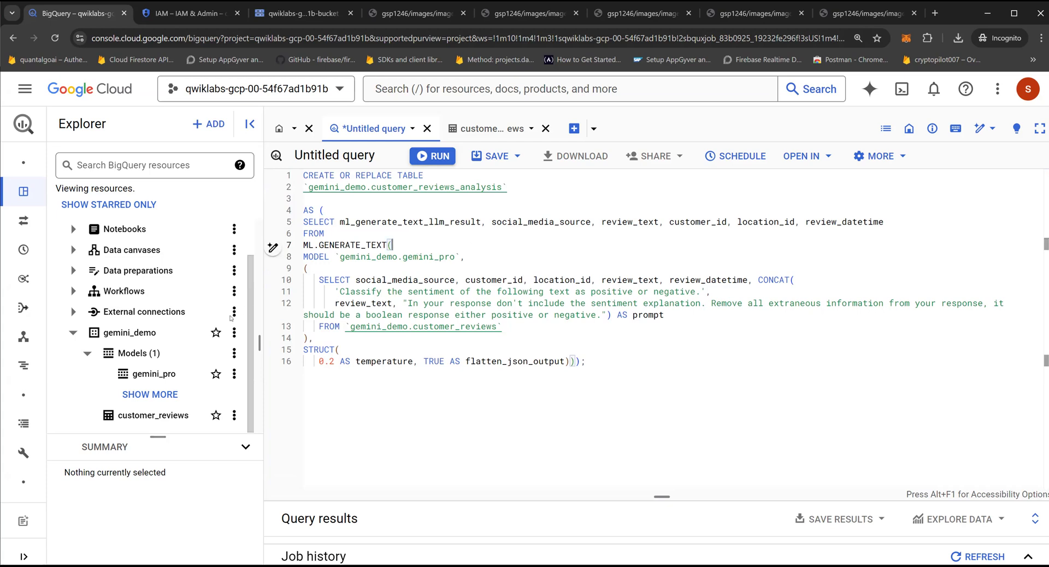
left_click_drag(496, 327, 351, 327)
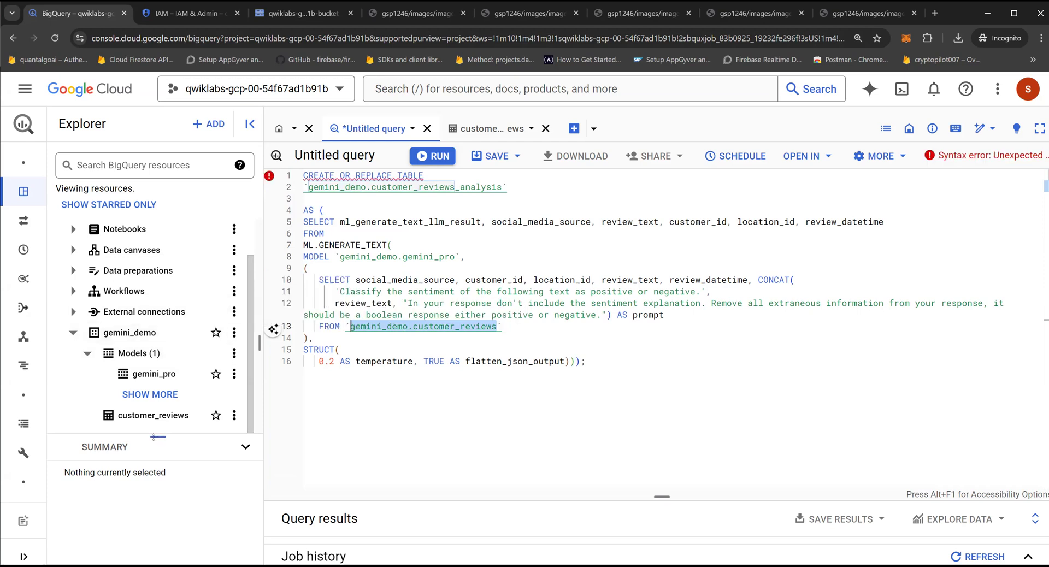
left_click_drag(349, 270, 523, 327)
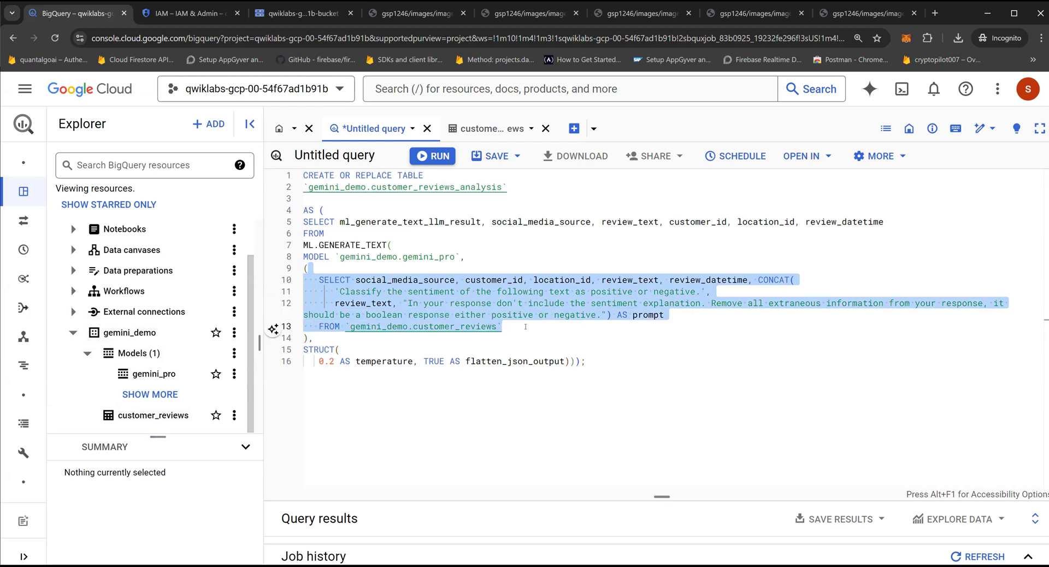
double_click(367, 245)
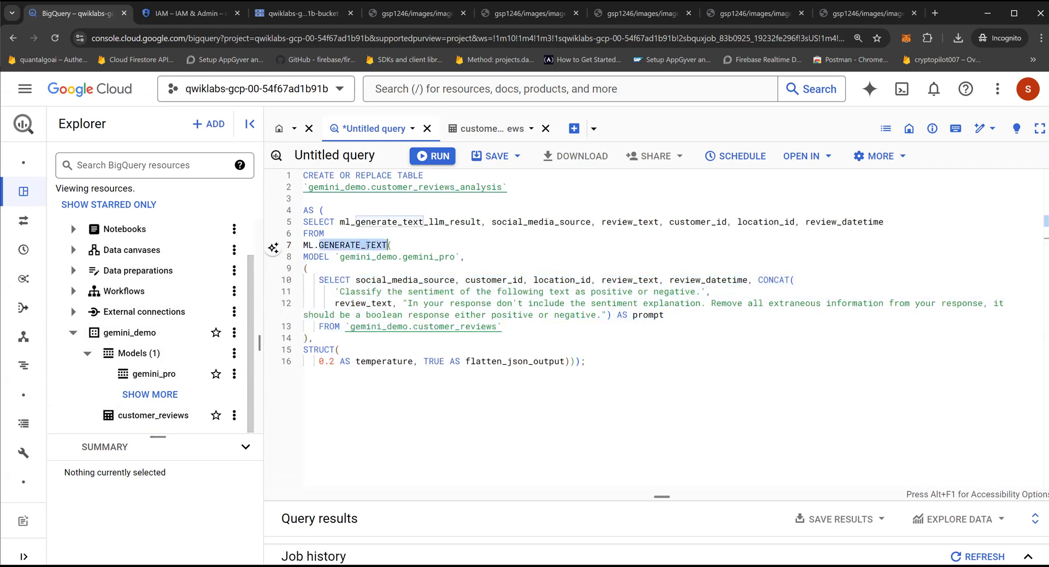
left_click(387, 223)
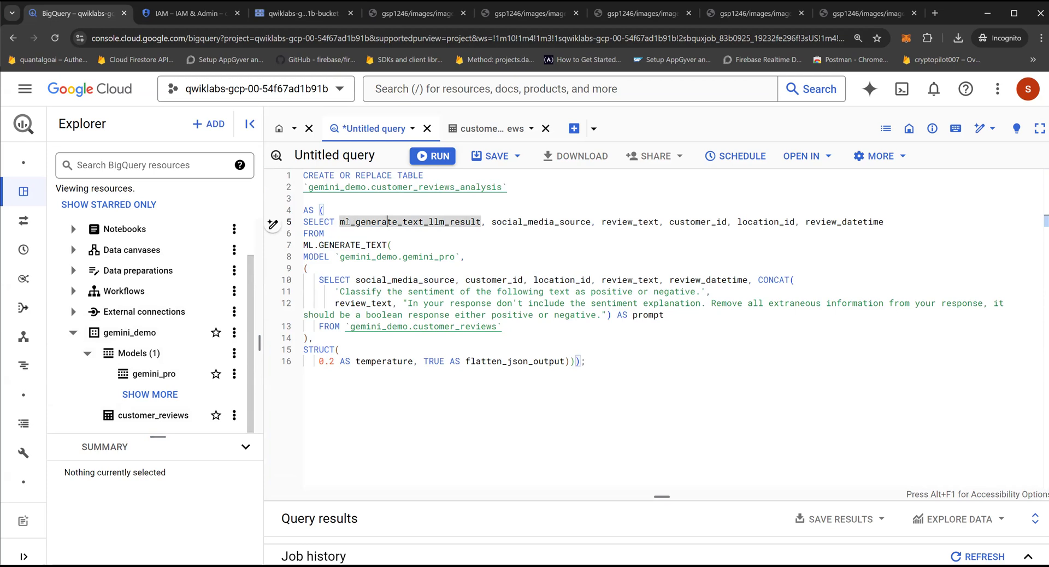
left_click_drag(340, 222, 894, 223)
left_click(894, 223)
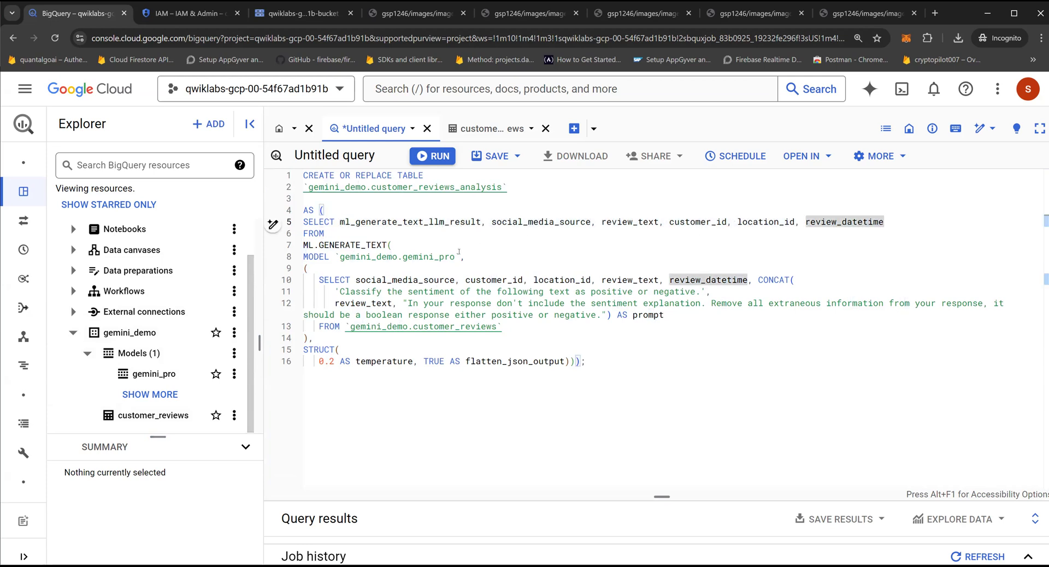
key("Up")
key("Up")
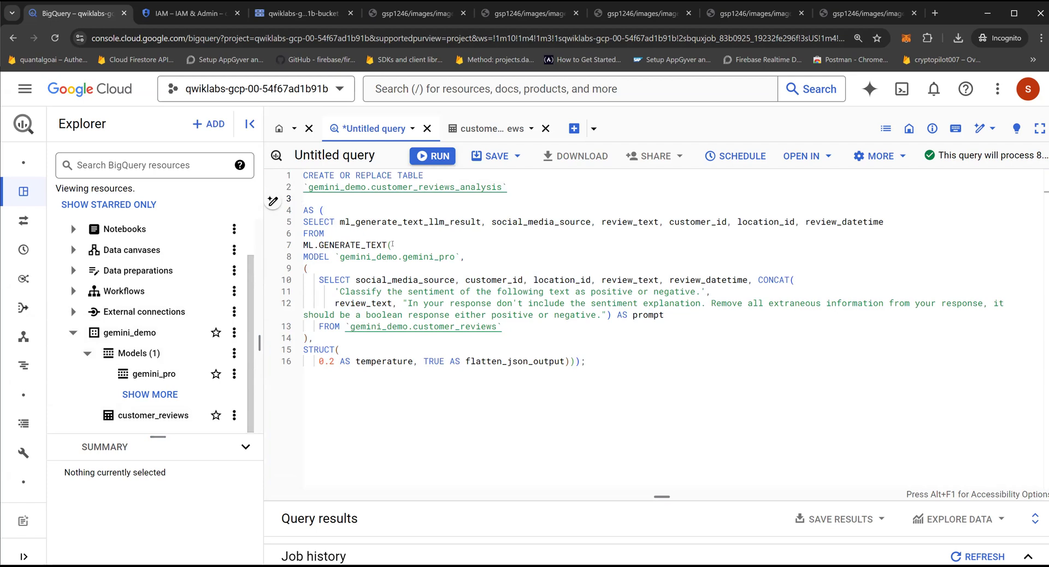
left_click_drag(393, 245, 301, 246)
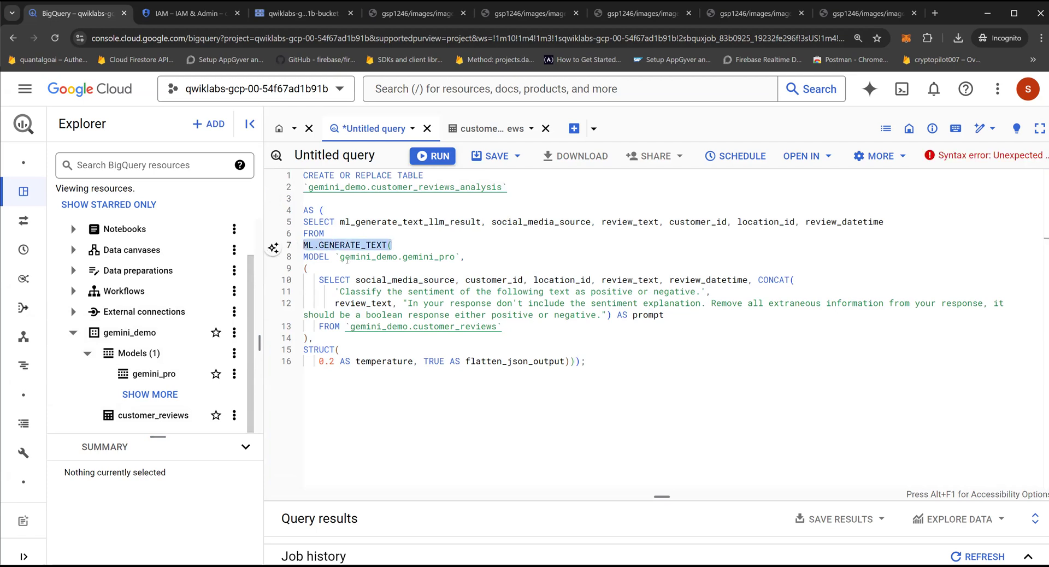
double_click(365, 257)
left_click(377, 269)
left_click(462, 337)
left_click_drag(314, 338, 301, 283)
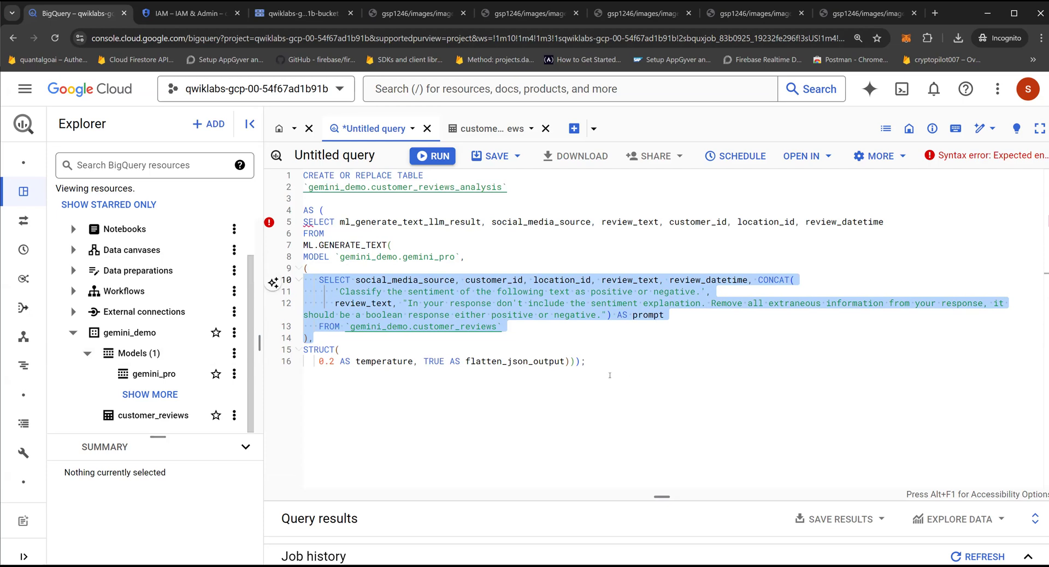
Run the sentiment analysis query to create the gemini_demo.customer_reviews_analysis table
left_click(590, 391)
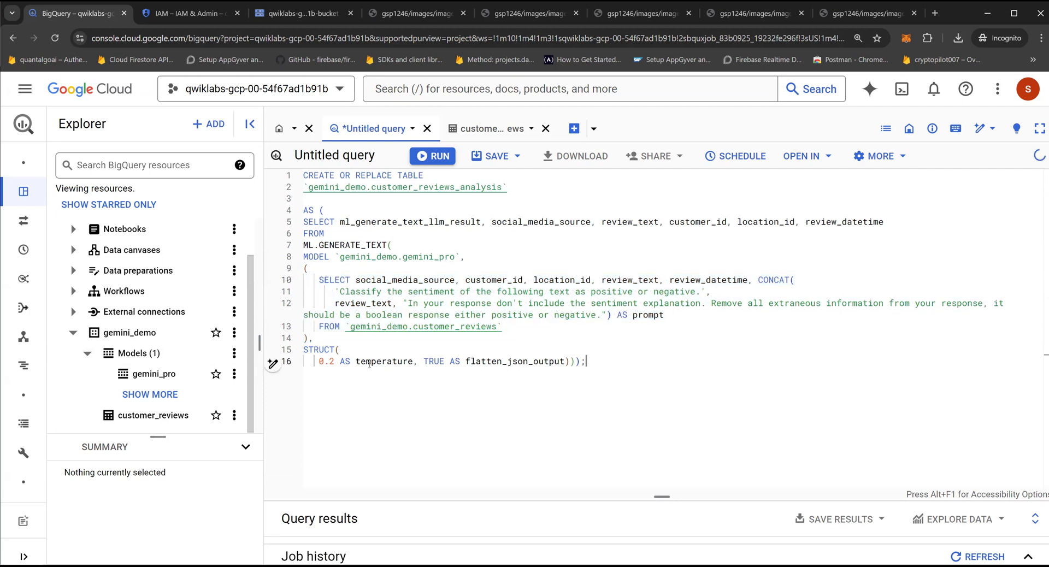
left_click(428, 157)
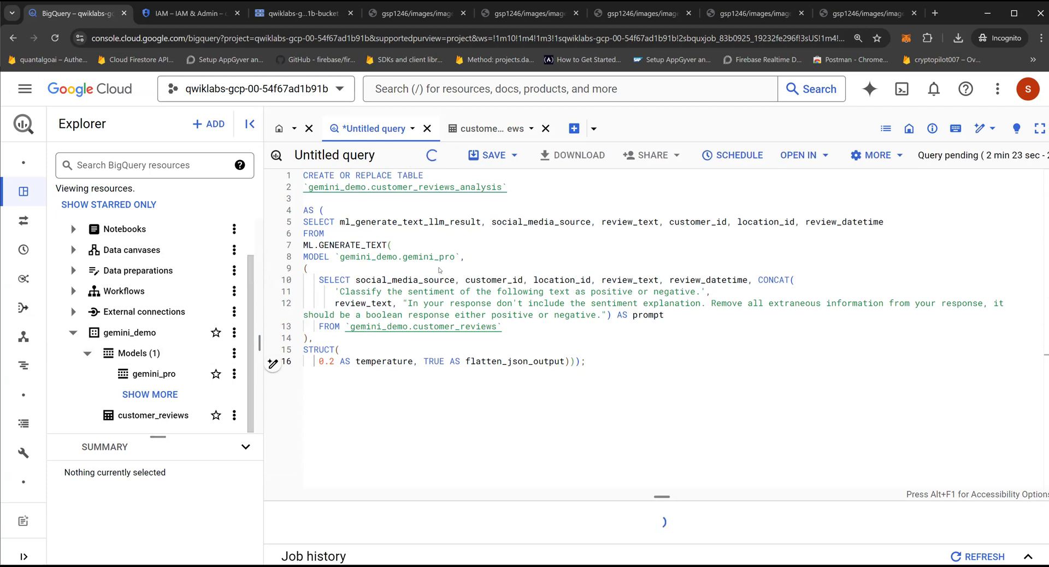
Resize the editor area to show every line of the sentiment analysis query, and locate customer_reviews_analysis under the gemini_demo dataset
left_click_drag(653, 494, 566, 265)
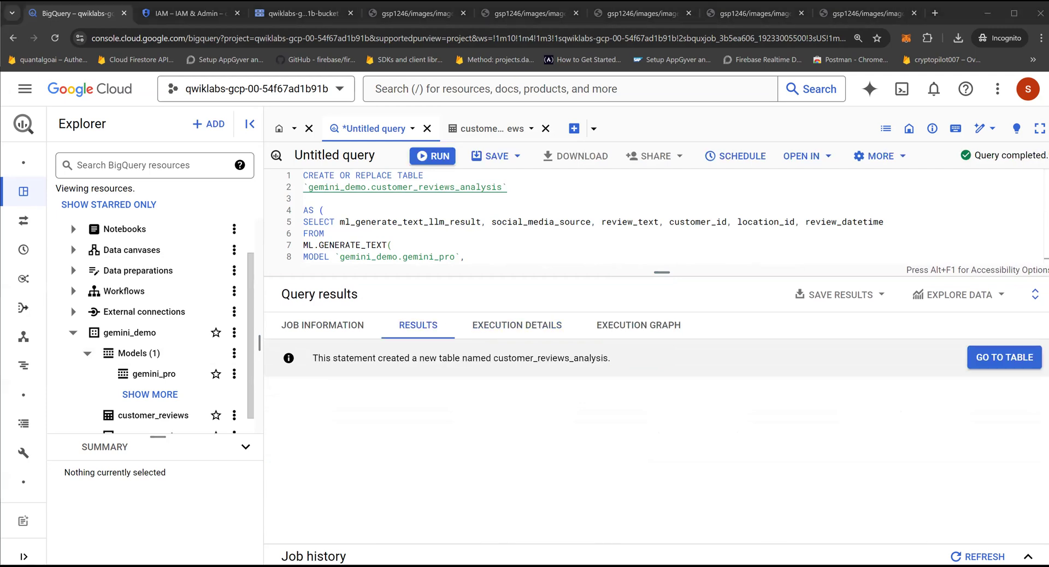
left_click(476, 247)
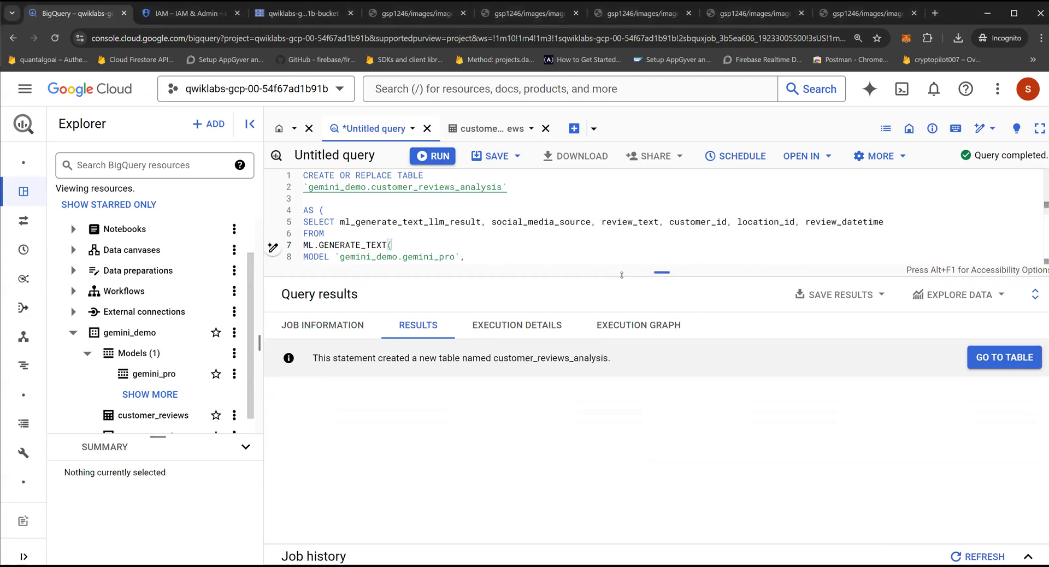
left_click_drag(621, 274, 621, 297)
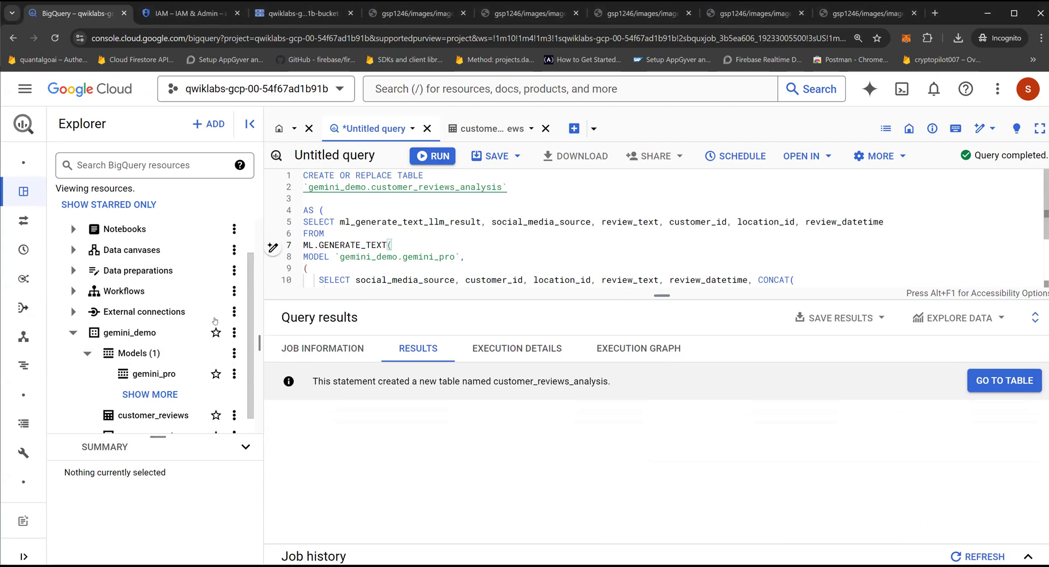
scroll(147, 349, "down", 1)
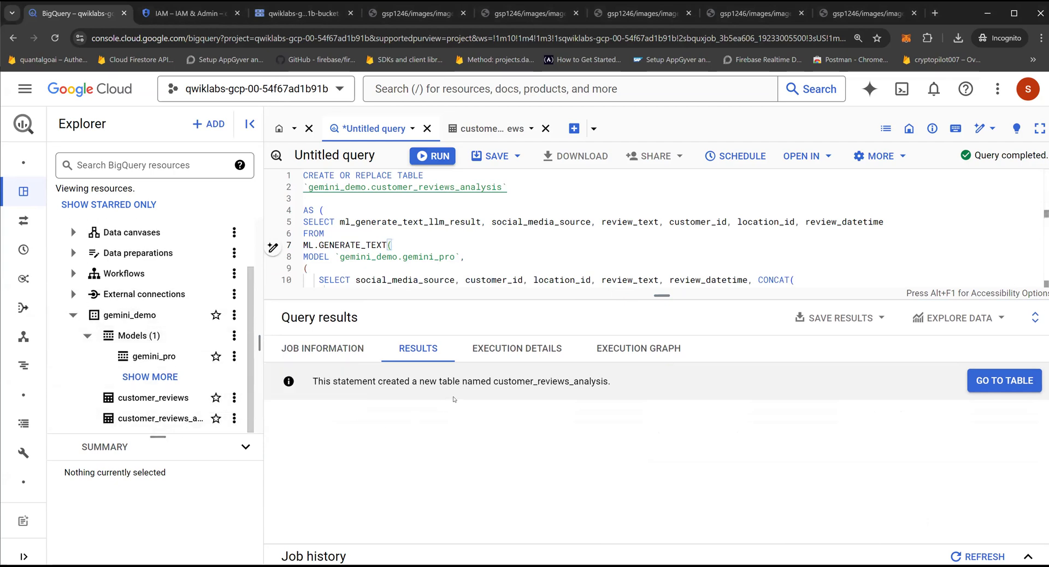
left_click(404, 211)
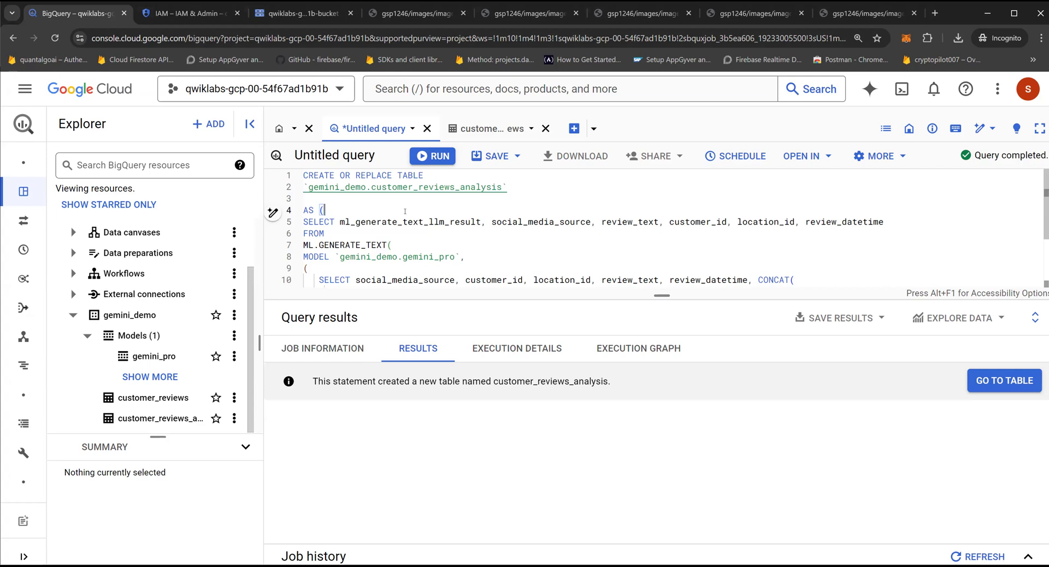
scroll(625, 290, "down", 3)
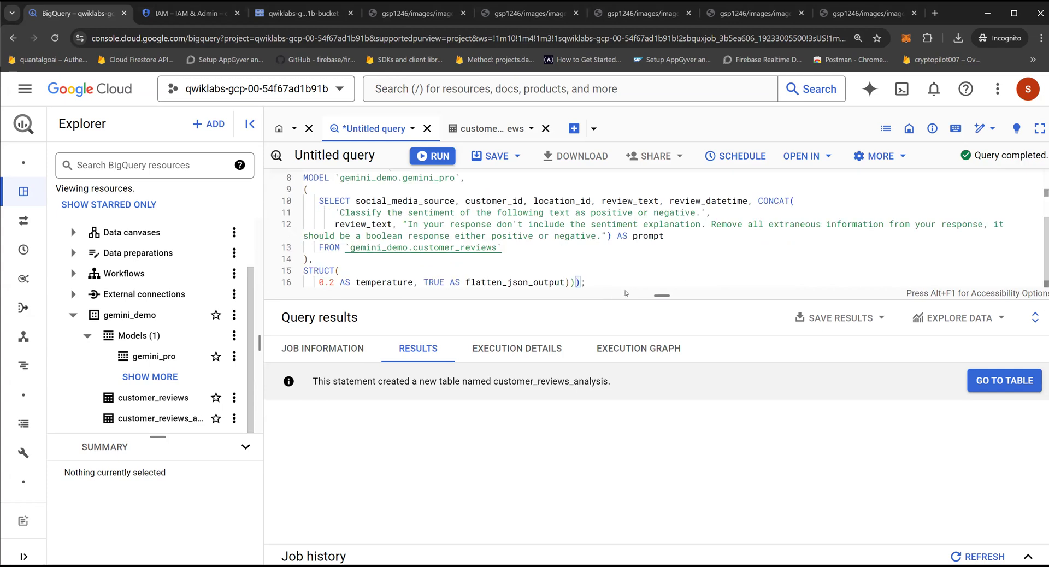
left_click_drag(625, 295, 592, 384)
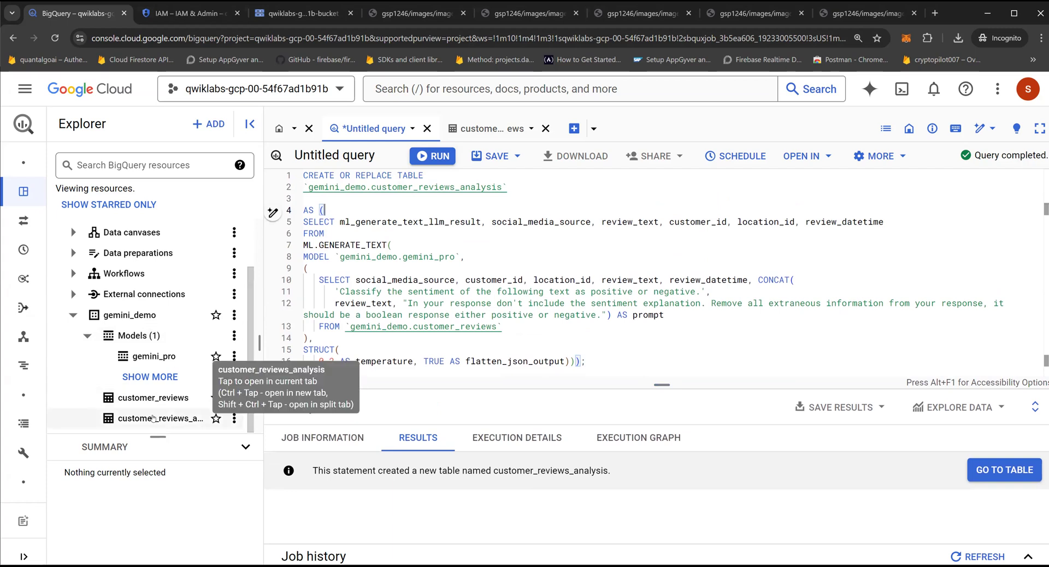
left_click(467, 256)
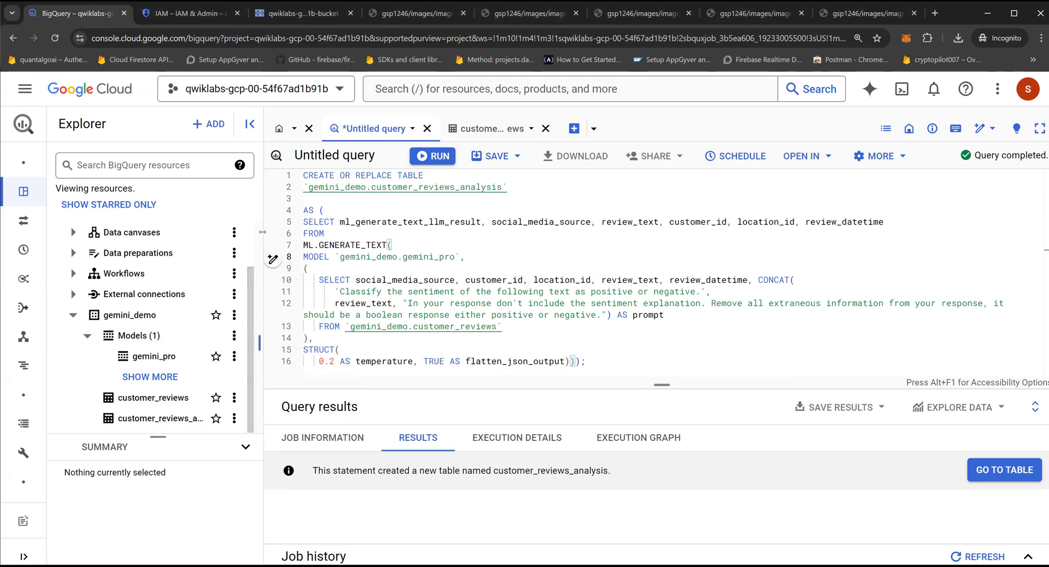
Widen the Explorer to show the full table names and expand External connections to view the project's connection
left_click_drag(261, 235, 316, 256)
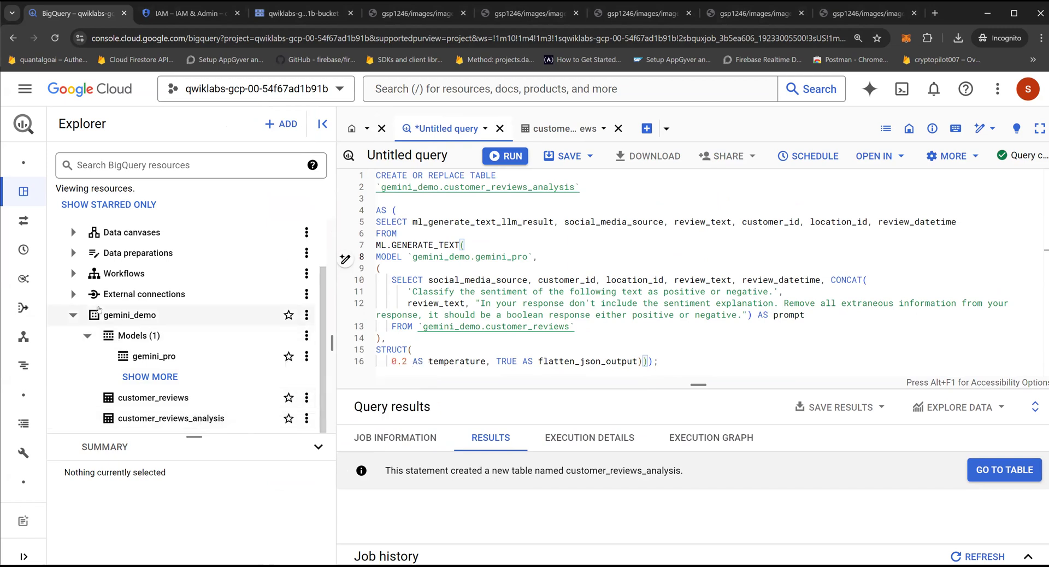
left_click(72, 295)
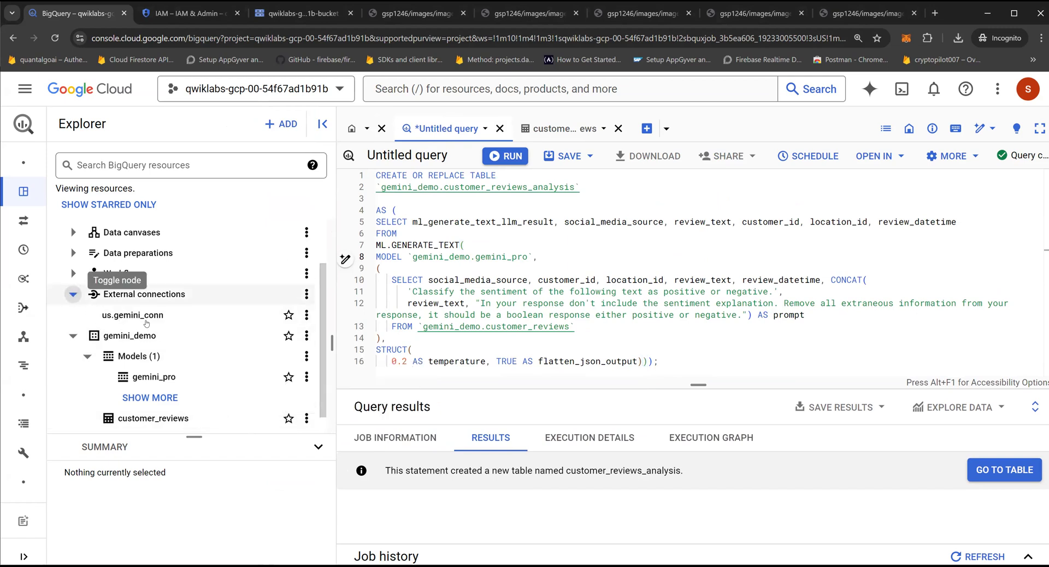
scroll(111, 335, "down", 1)
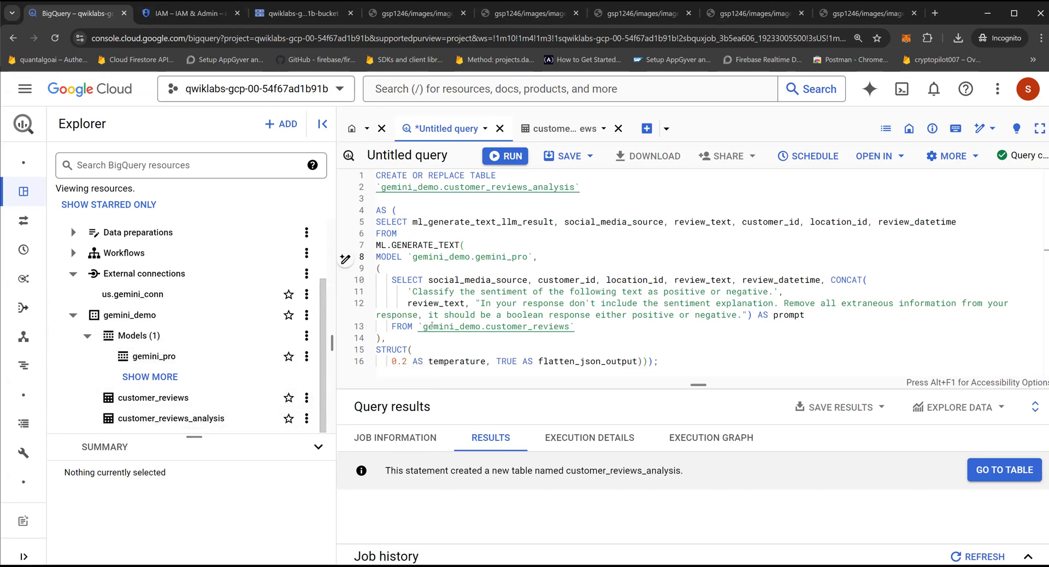
Preview the customer_reviews_analysis table and examine the first row's sentiment result, full review text and customer ID
left_click(200, 418)
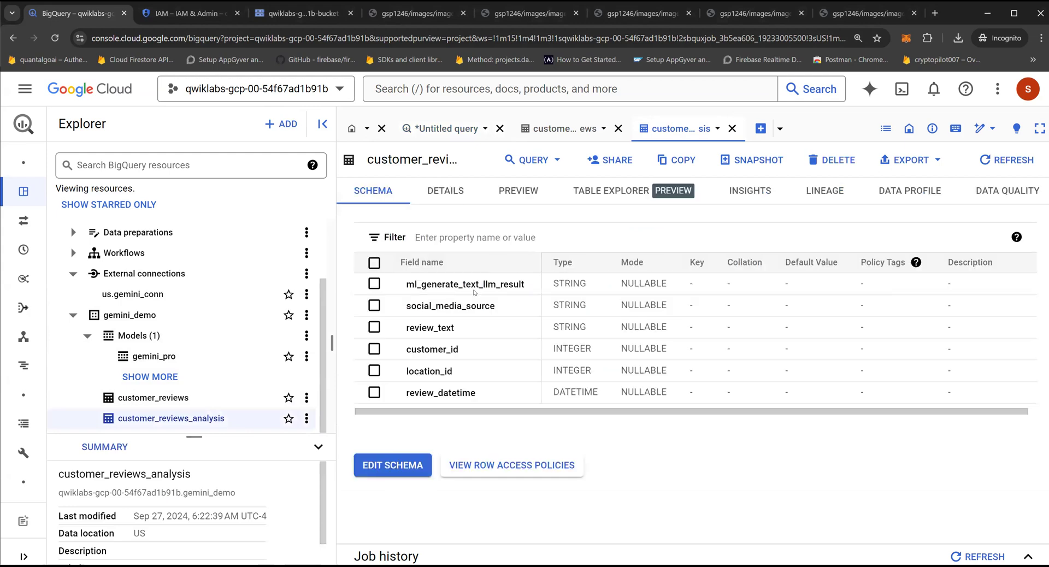
left_click(519, 198)
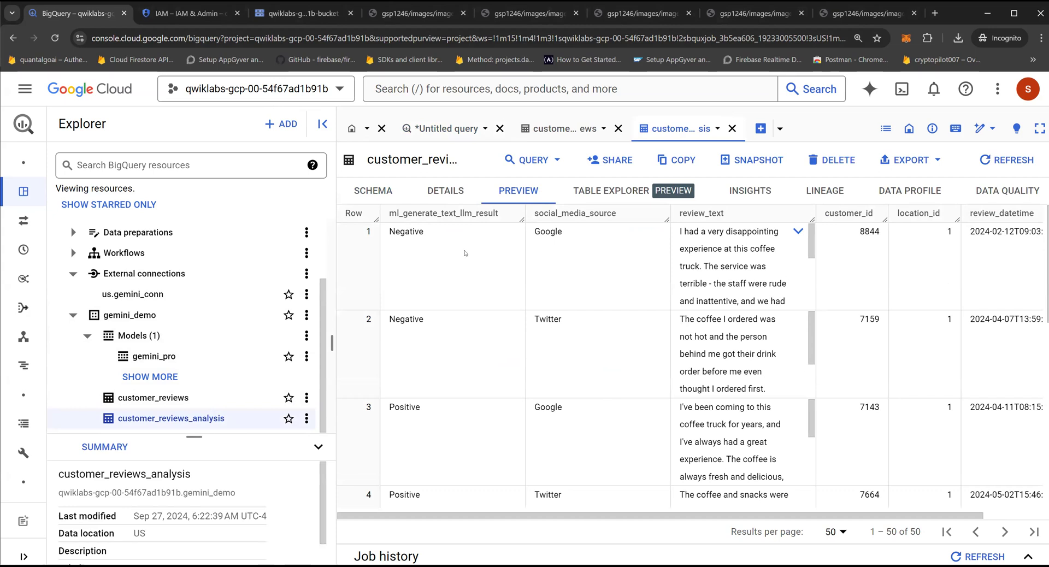
double_click(411, 230)
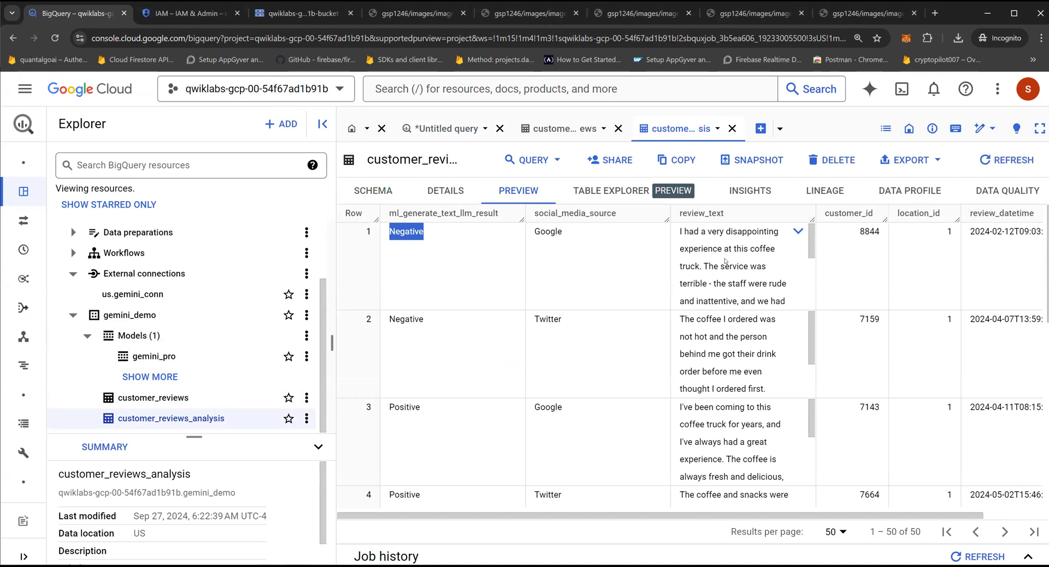
scroll(726, 261, "down", 1)
scroll(725, 260, "down", 2)
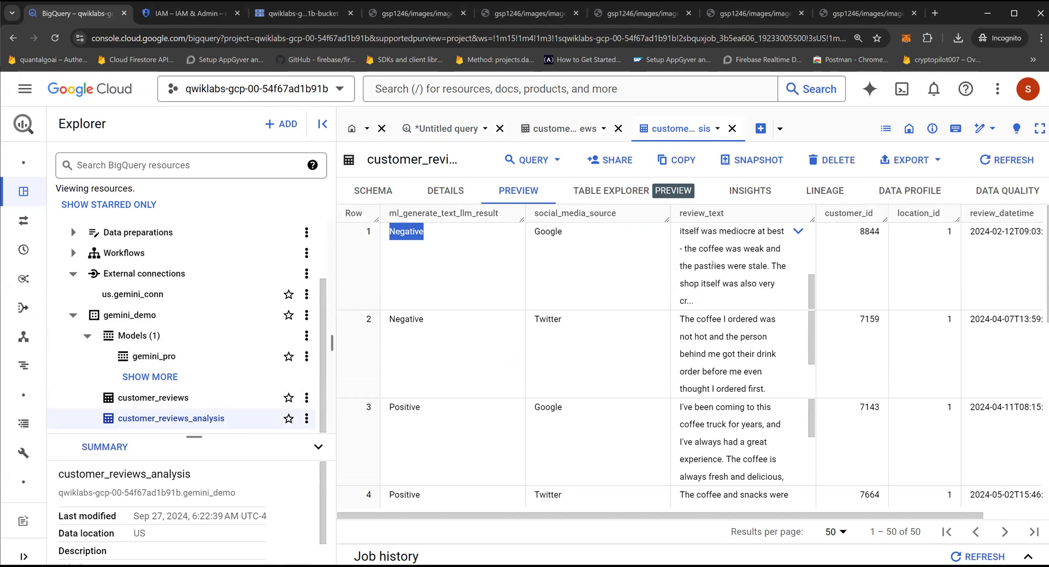
scroll(700, 279, "up", 5)
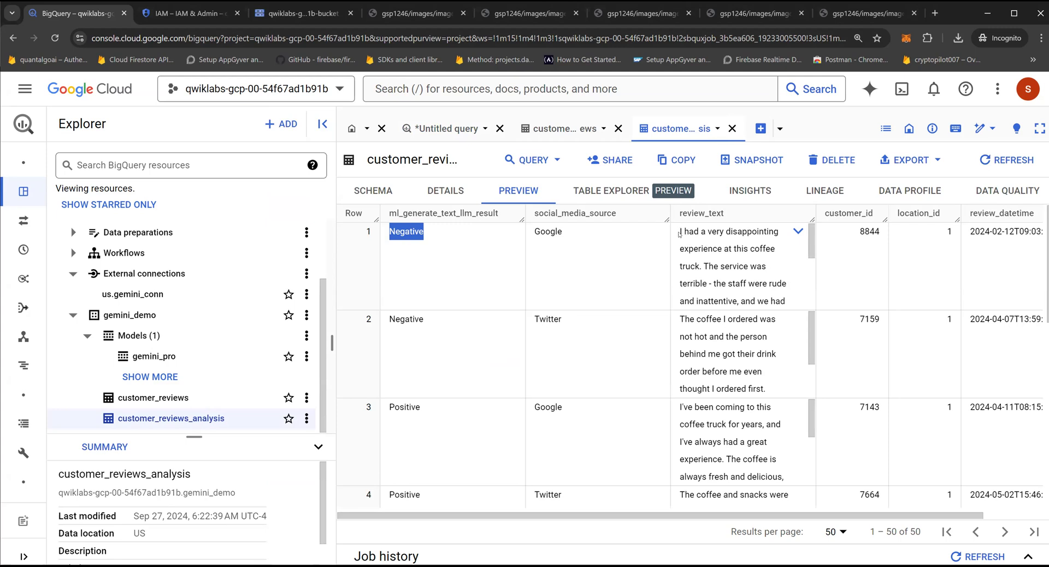
left_click_drag(682, 231, 758, 290)
left_click(749, 282)
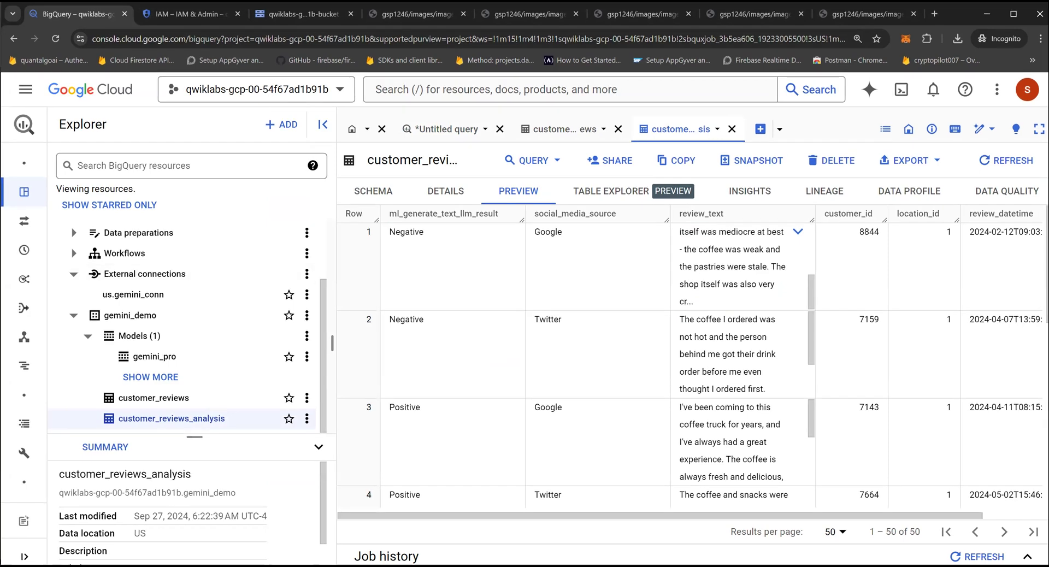
double_click(866, 233)
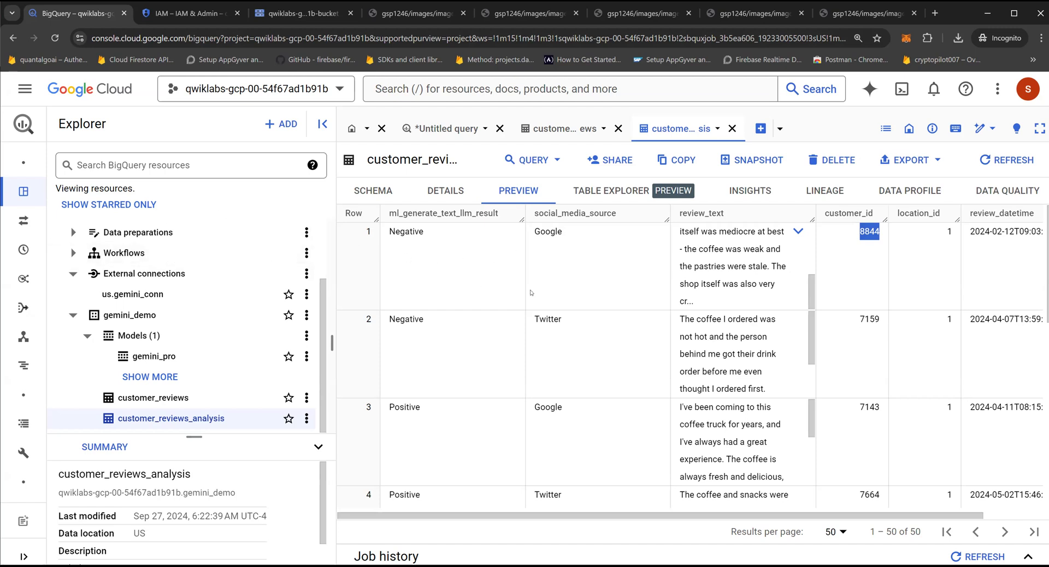
left_click_drag(812, 277, 814, 227)
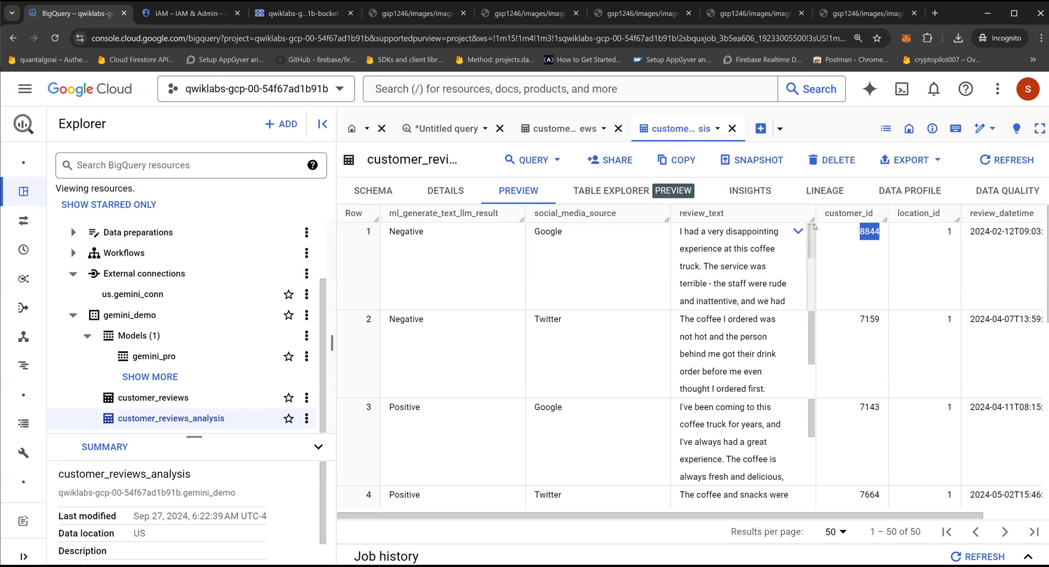
Return to the Untitled query and delete the whole sentiment analysis statement
left_click(449, 131)
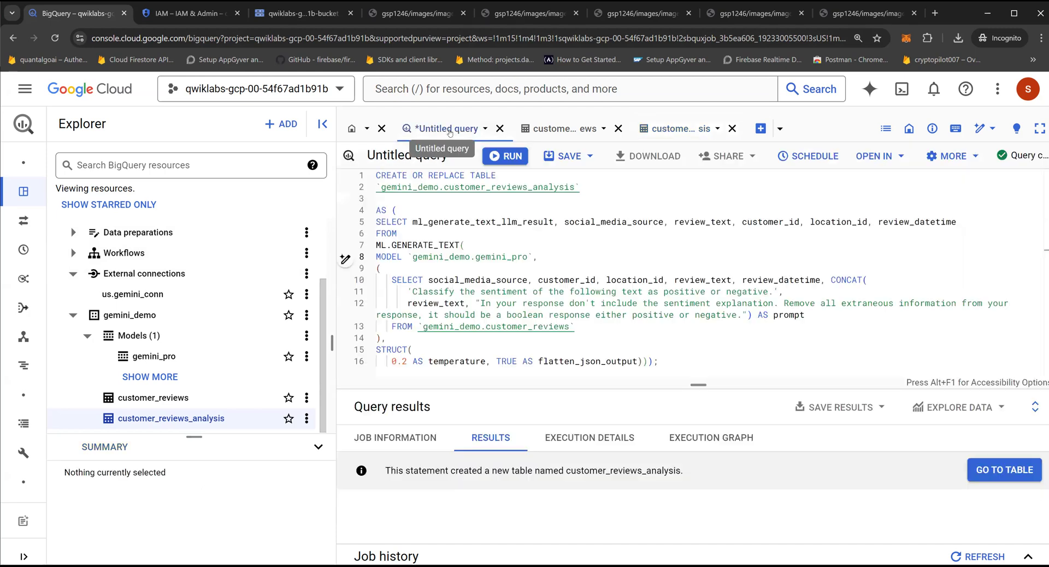
left_click(503, 209)
key("ctrl+a")
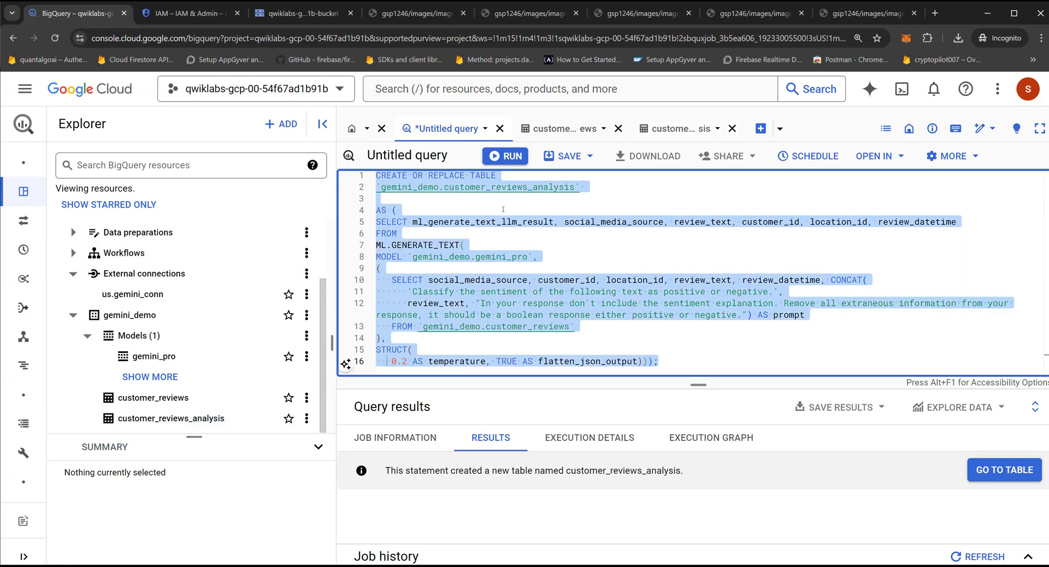
key("Delete")
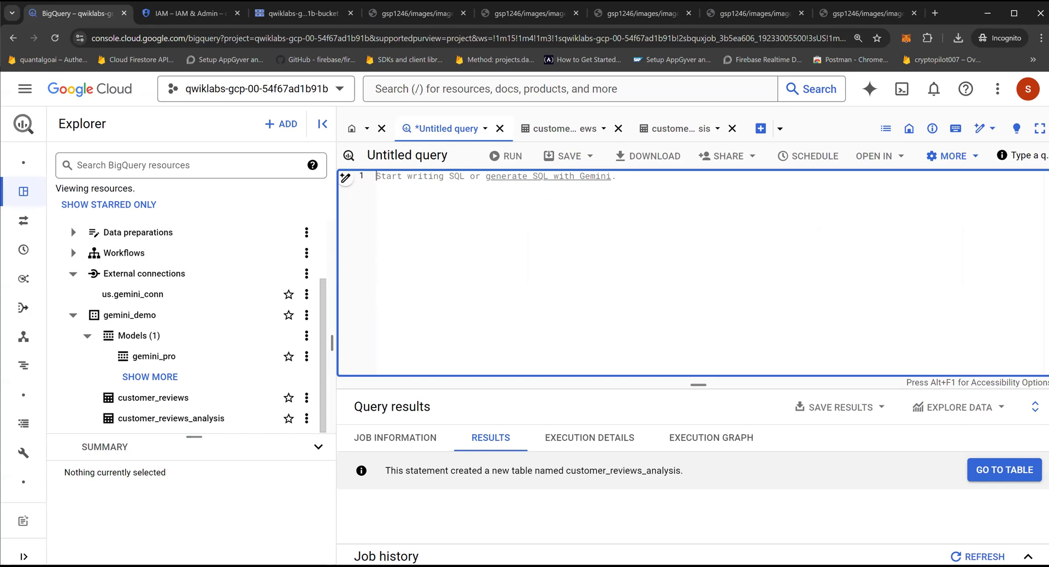
Enter an ML.GENERATE_TEXT query using gemini_demo.gemini_pro that returns a JSON Response and Actions for one customer's review, without the surplus closing parenthesis
key("alt+Tab")
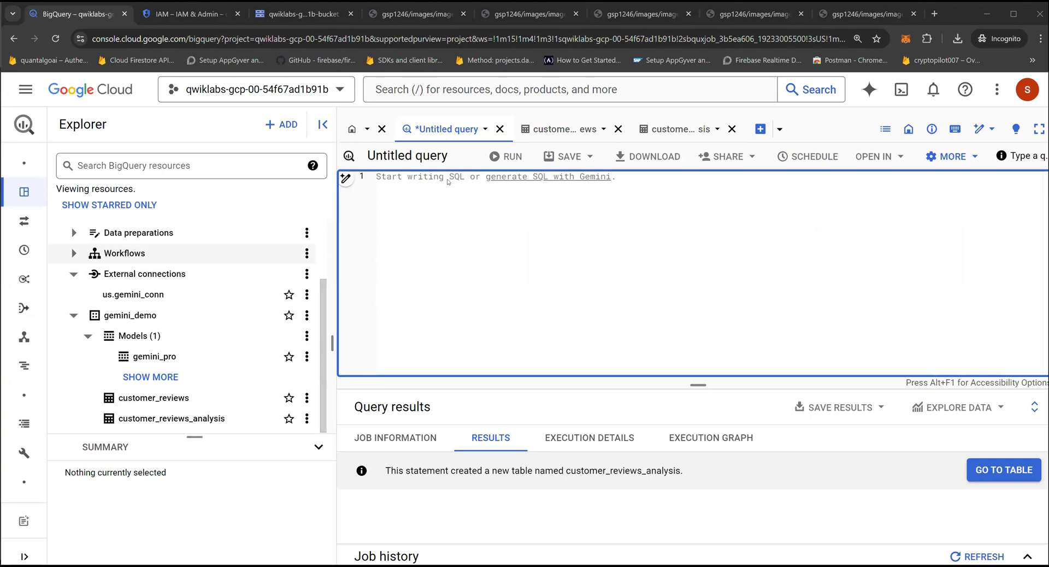
left_click(380, 181)
left_click(402, 186)
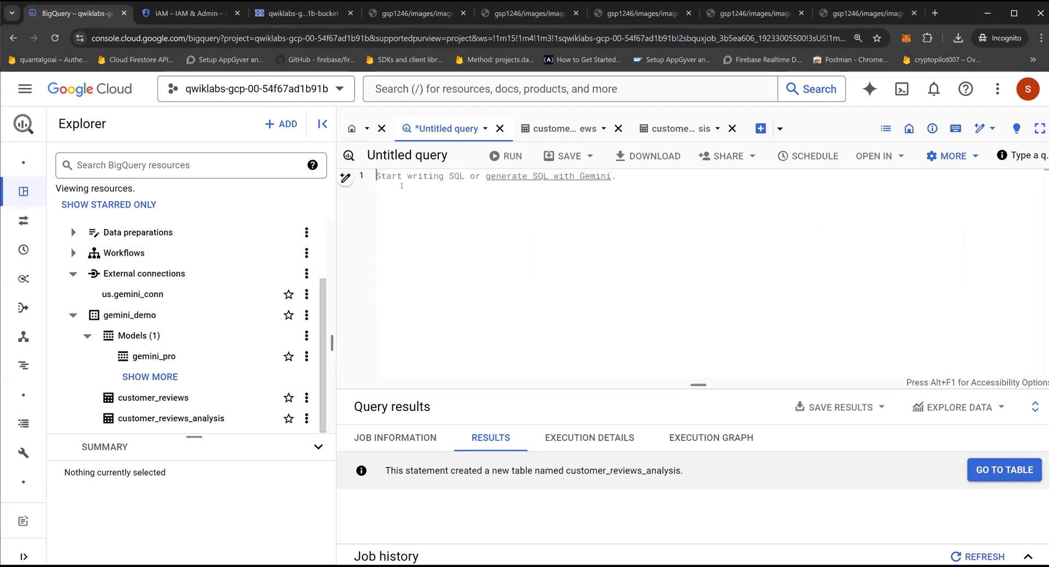
type("SELECT ml_generate_text_llm_result, social_media_source, review_text, customer_id, location_id, review_datetime FROM ML.GENERATE_TEXT( MODEL `gemini_demo.gemini_pro`, (    SELECT social_media_source, customer_id, location_id, review_text, review_datetime, CONCAT(       'How would you respond to this customer review? If the customer says the coffee is weak or burnt, respond stating \"thank you for the review we will provide your response to the location that you did not like the coffee and it could be improved.\" Or if the review states the service is bad, respond to the customer stating, \"the location they visited has been notfied and we are taking action to improve our service at that location.\" From the customer reviews provide actions that the location can take to improve. The response and the actions should be simple, and to the point. Do not include any extraneous or special characters in your response. Answer in JSON format with two keys: Response, and Actions. Response should be a string. Actions should be a string.', review_text) AS prompt    FROM `gemini_demo.customer_reviews`    WHERE customer_id = 8844 ), STRUCT(    0.2 AS temperature, TRUE AS flatten_json_output));")
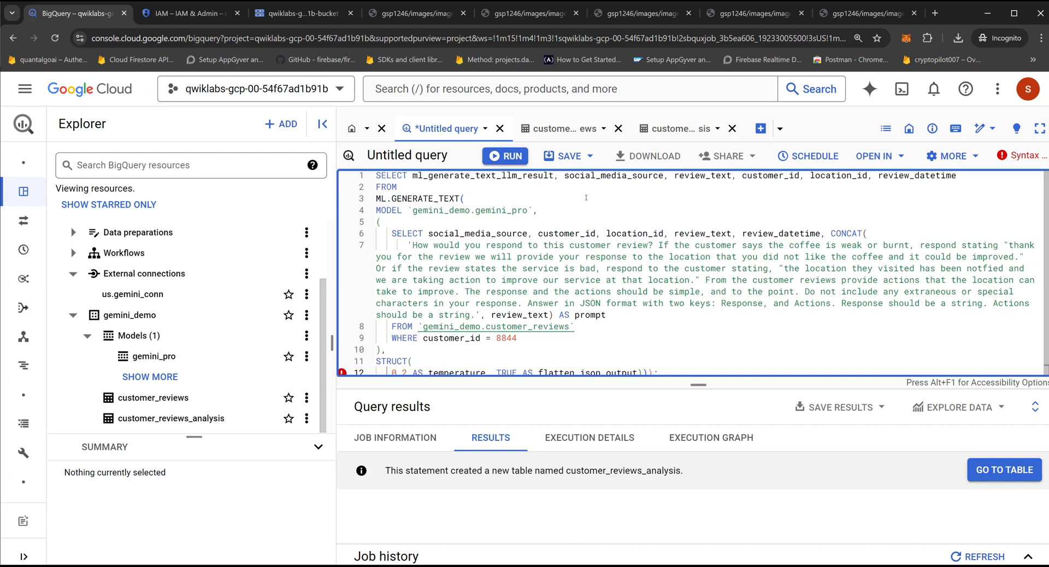
key("alt+Tab")
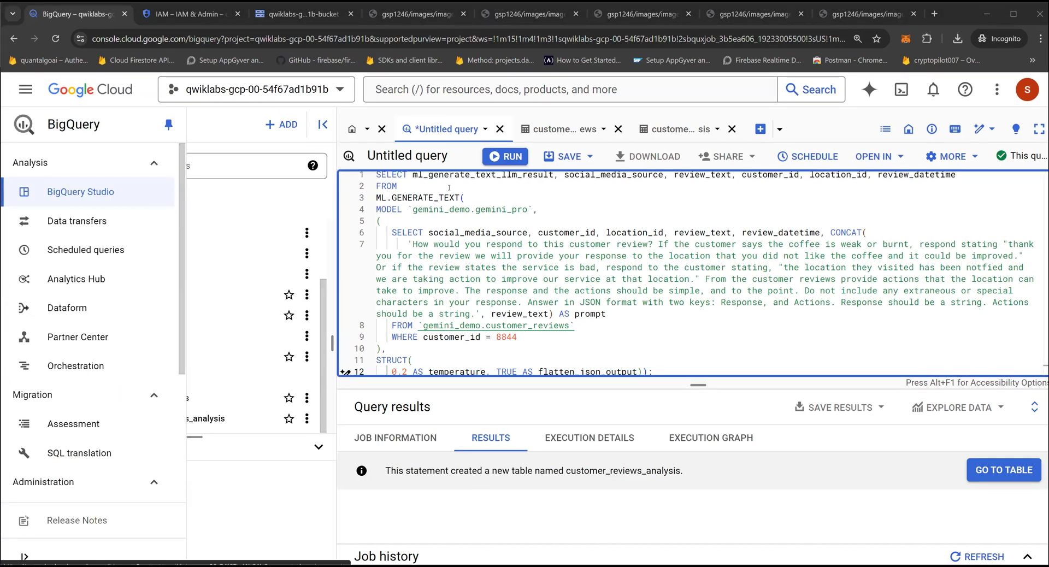
Narrow the Explorer to give the query more room, and check its customer ID filter against the customer_reviews_analysis preview
left_click_drag(331, 224, 263, 224)
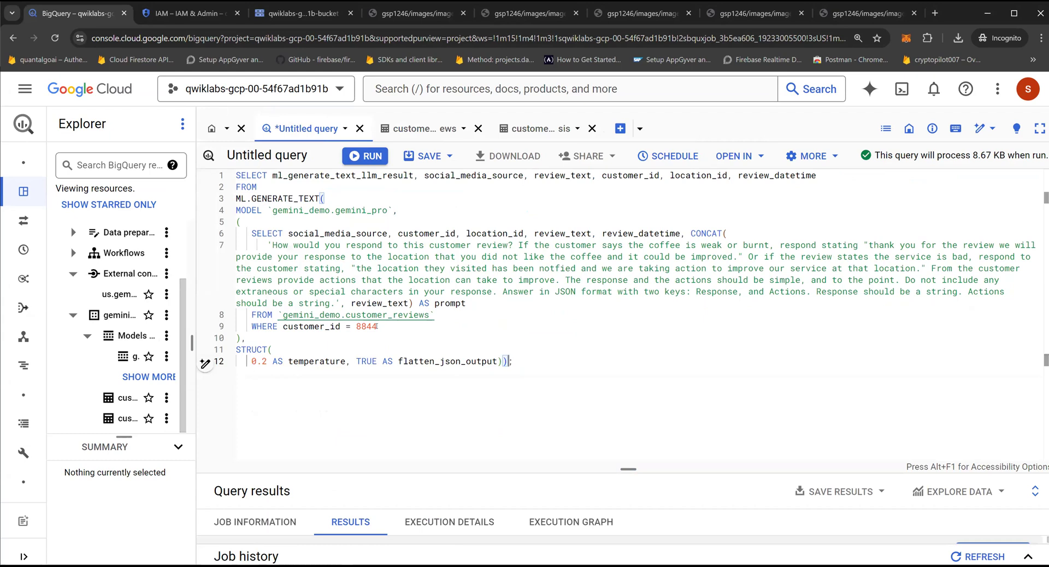
double_click(377, 326)
left_click(529, 131)
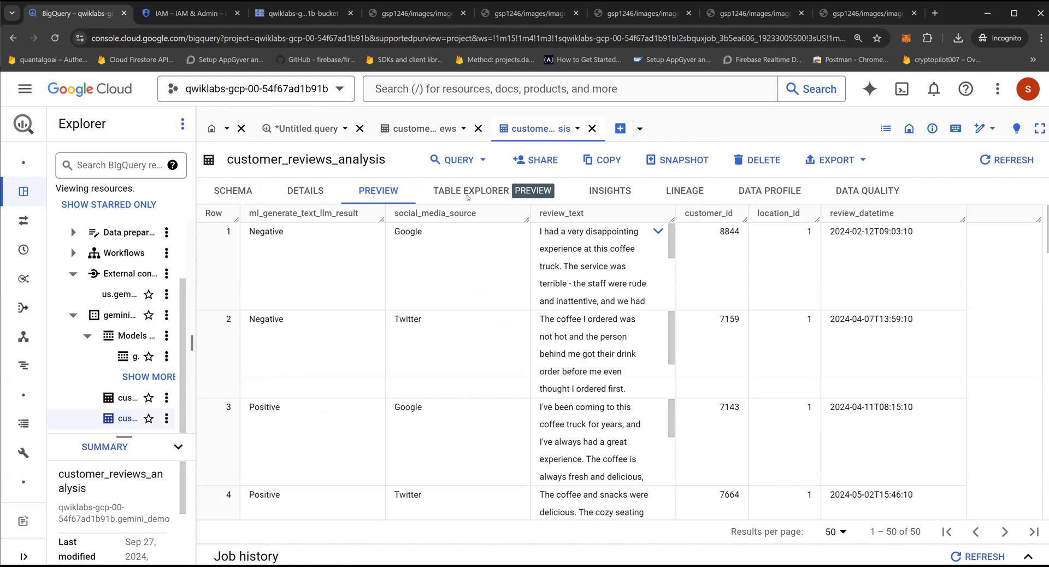
left_click(306, 131)
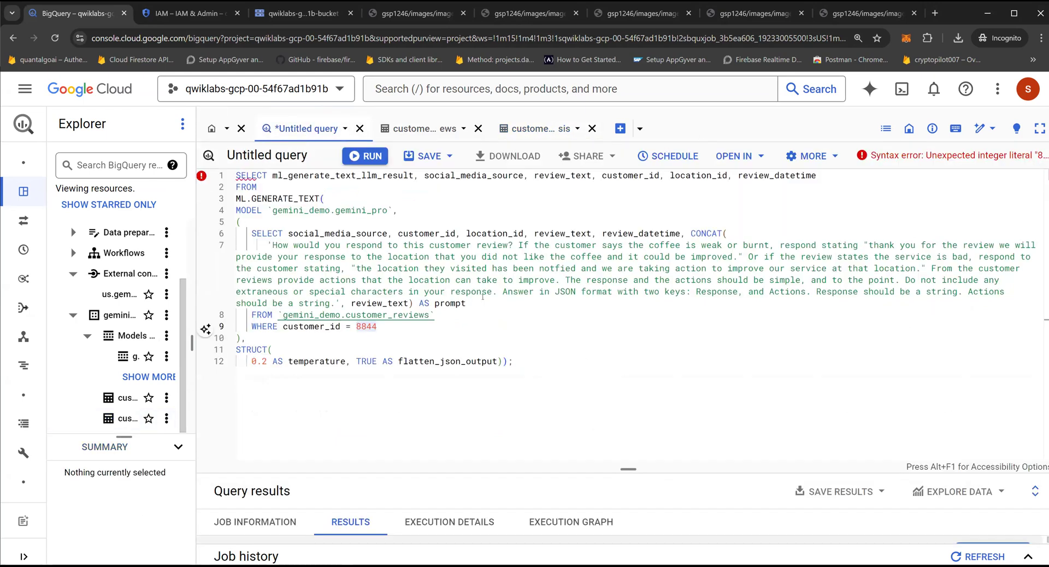
Review the customer response prompt and move its CONCAT( call onto a separate line below the subquery's selected columns
left_click(418, 302)
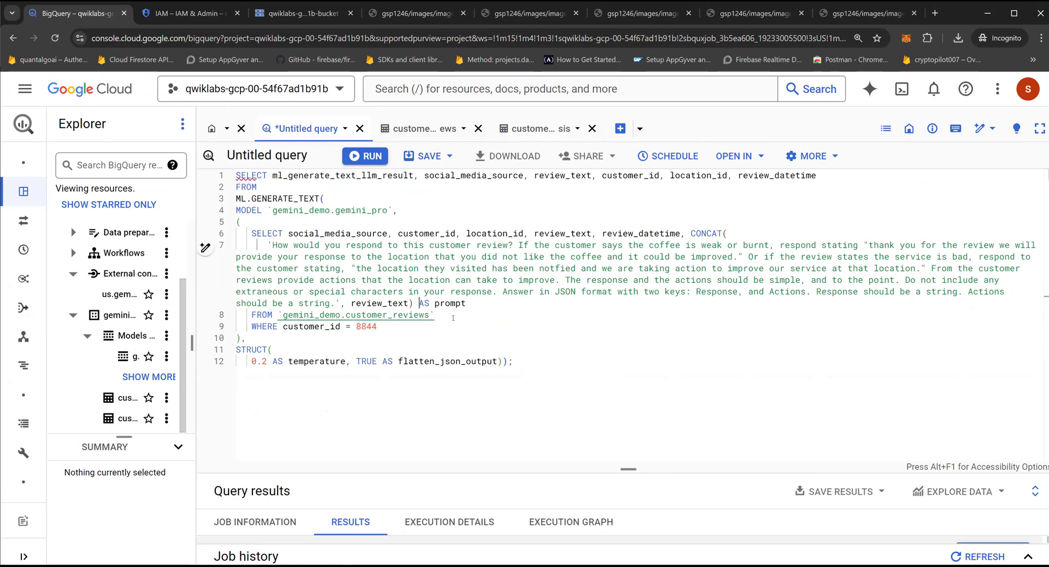
left_click(675, 280)
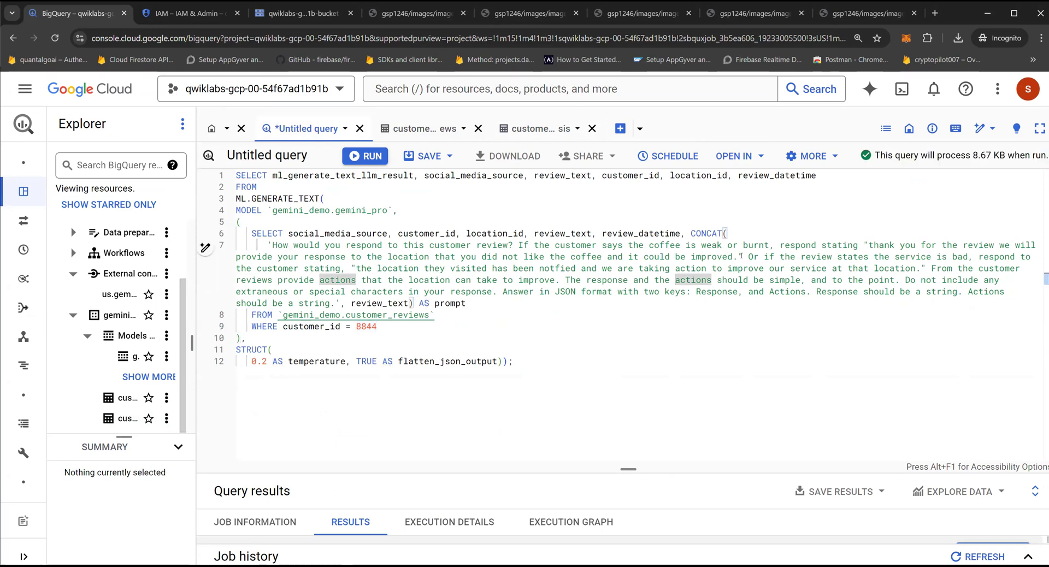
left_click(749, 257)
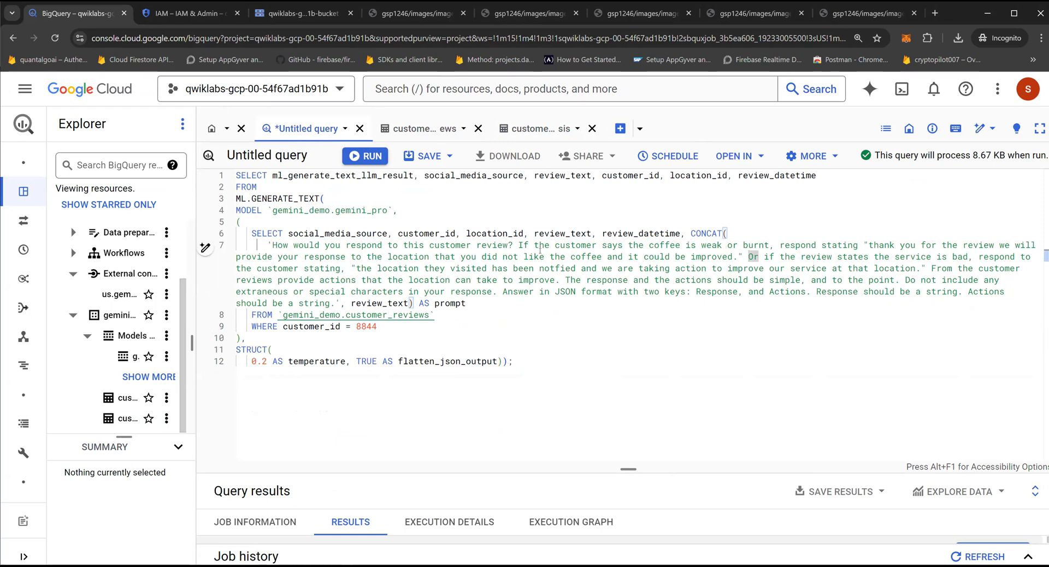
left_click(690, 234)
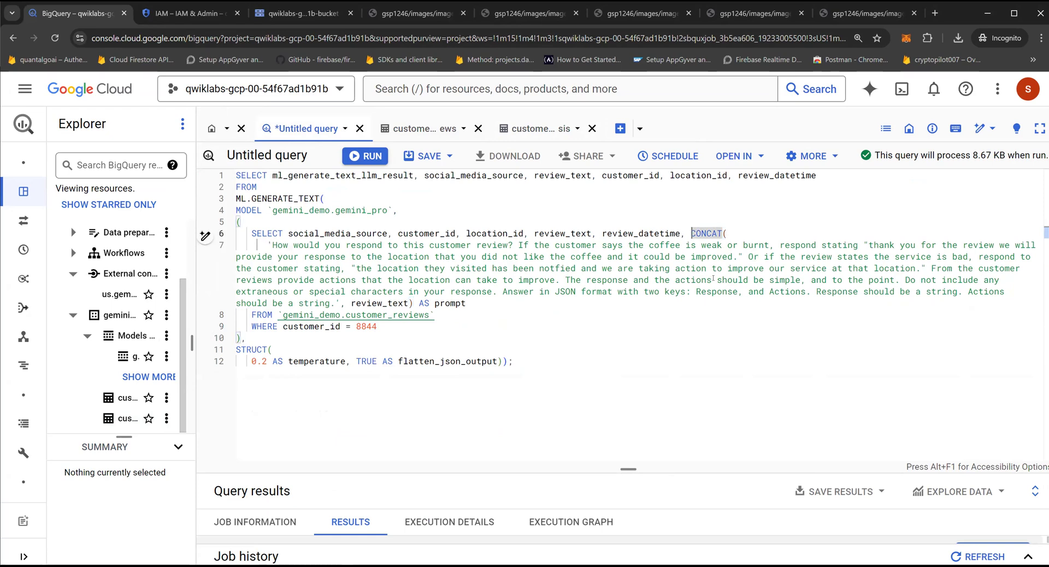
key("Return")
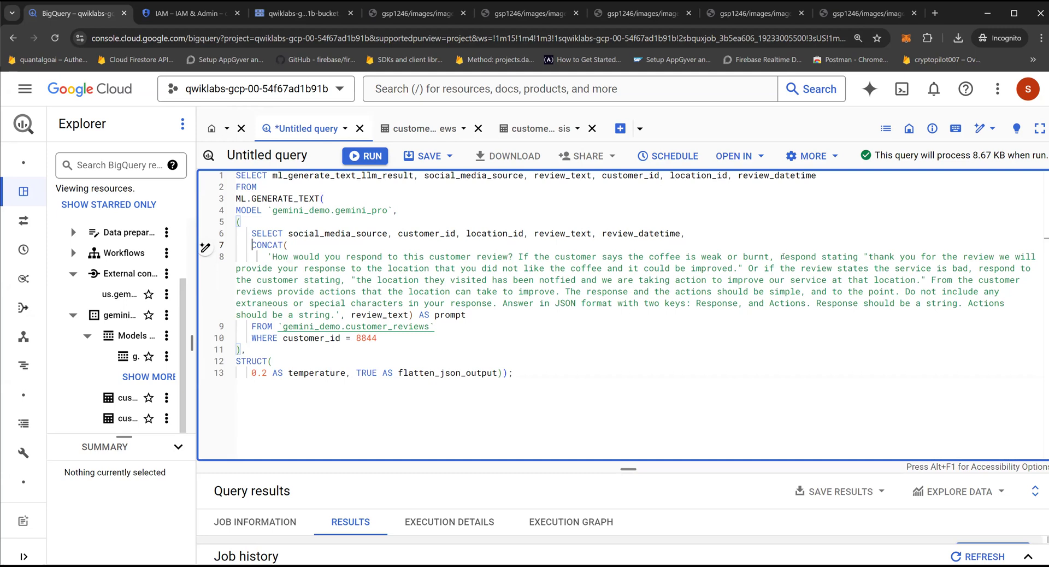
left_click(781, 256)
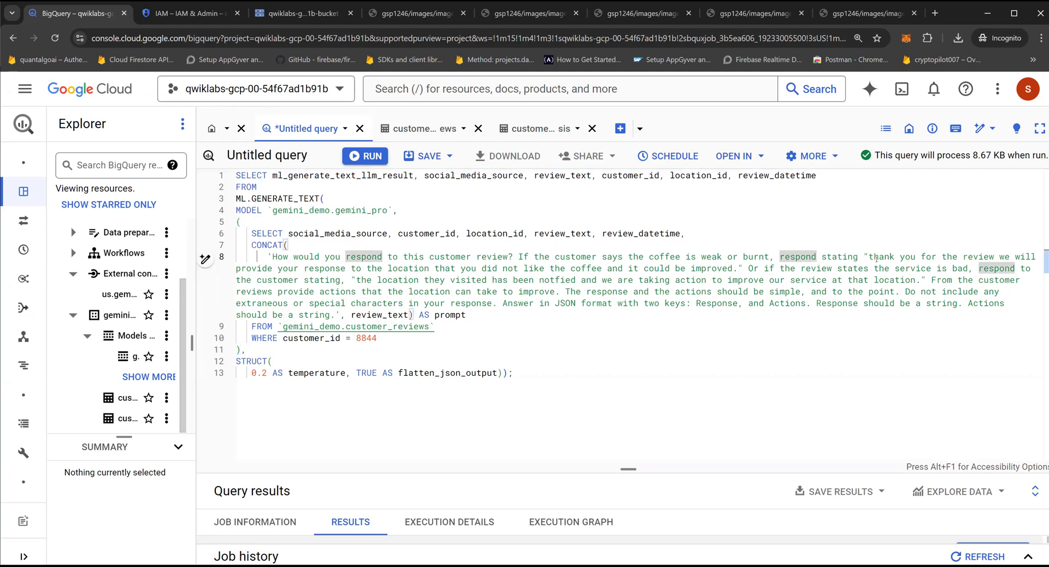
Try to break the prompt onto a new line before "Answer in JSON format" and undo the line break
left_click(872, 257)
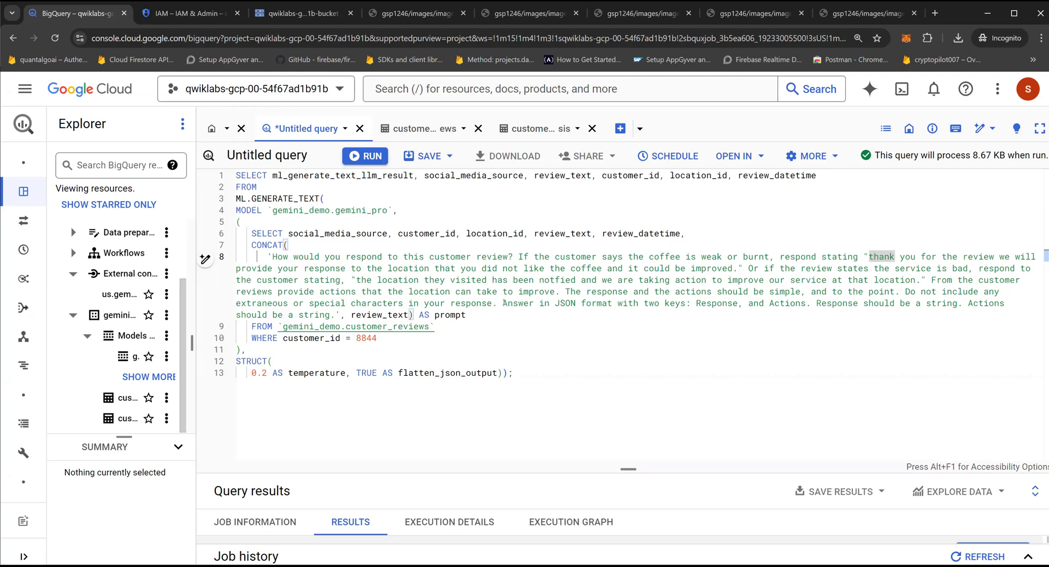
left_click(503, 303)
key("Return")
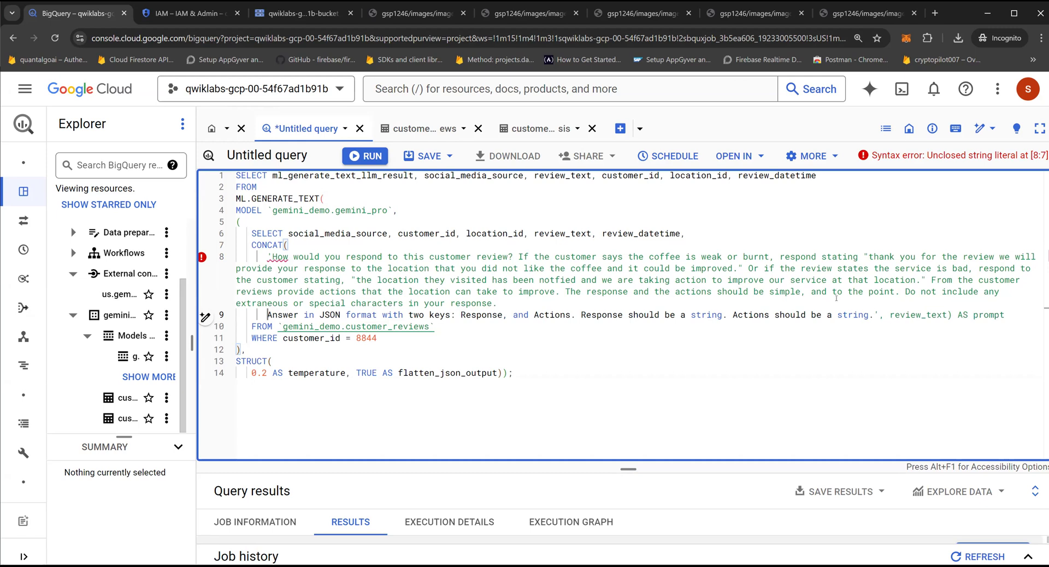
left_click(636, 371)
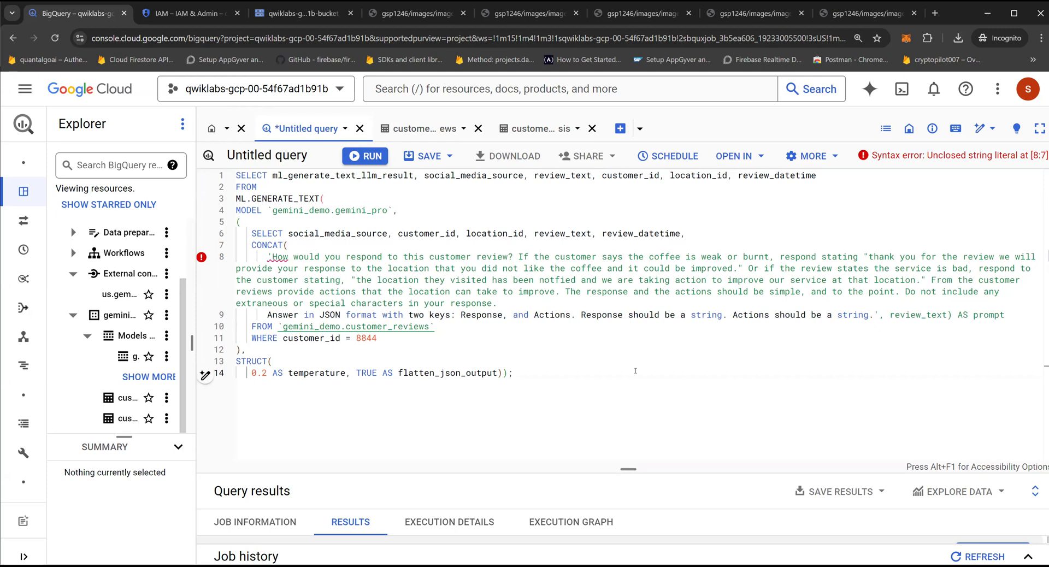
key("BackSpace")
key("BackSpace")
key("BackSpace")
key("BackSpace")
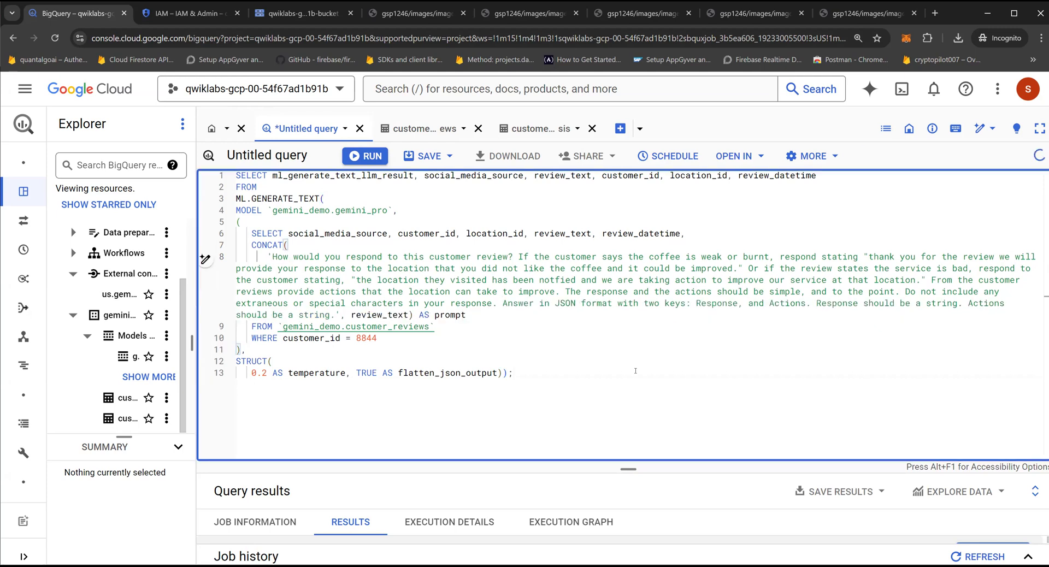
Run the customer response query and read the generated Response text in the ml_generate_text_llm_result column
left_click(600, 369)
key("ctrl+Return")
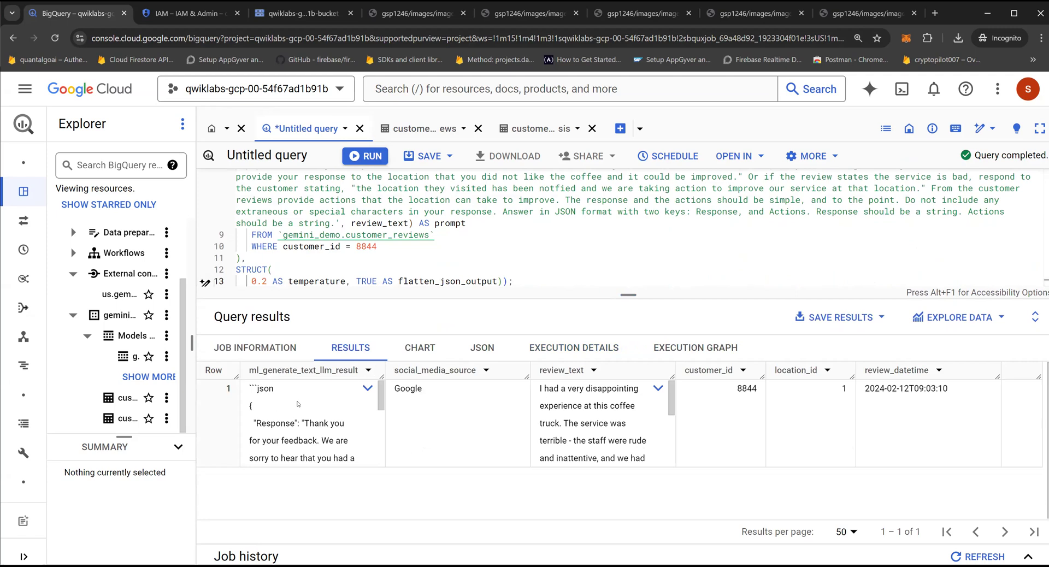
scroll(288, 401, "down", 3)
scroll(315, 419, "up", 3)
scroll(317, 419, "down", 4)
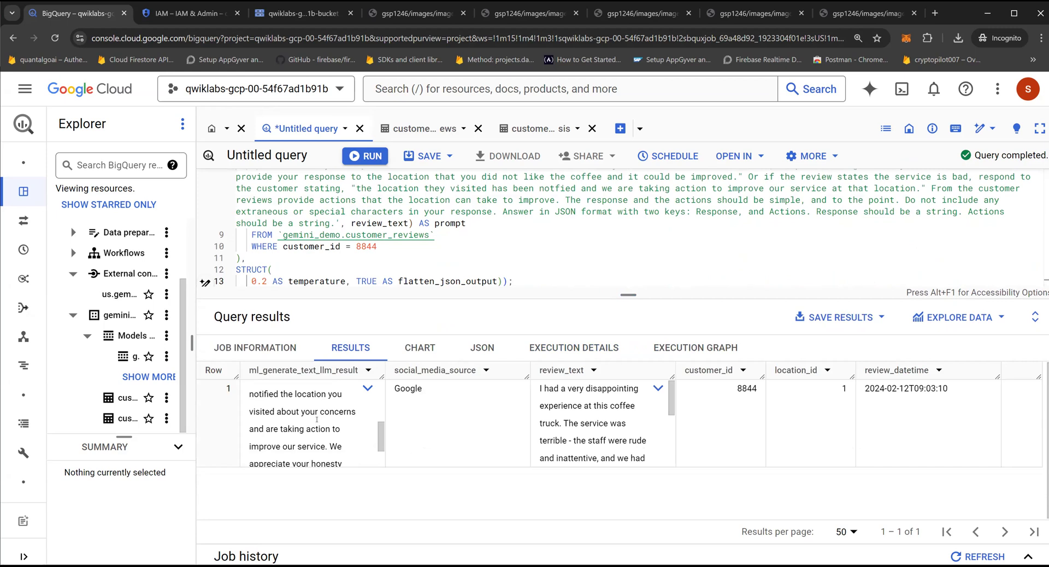
scroll(333, 413, "up", 3)
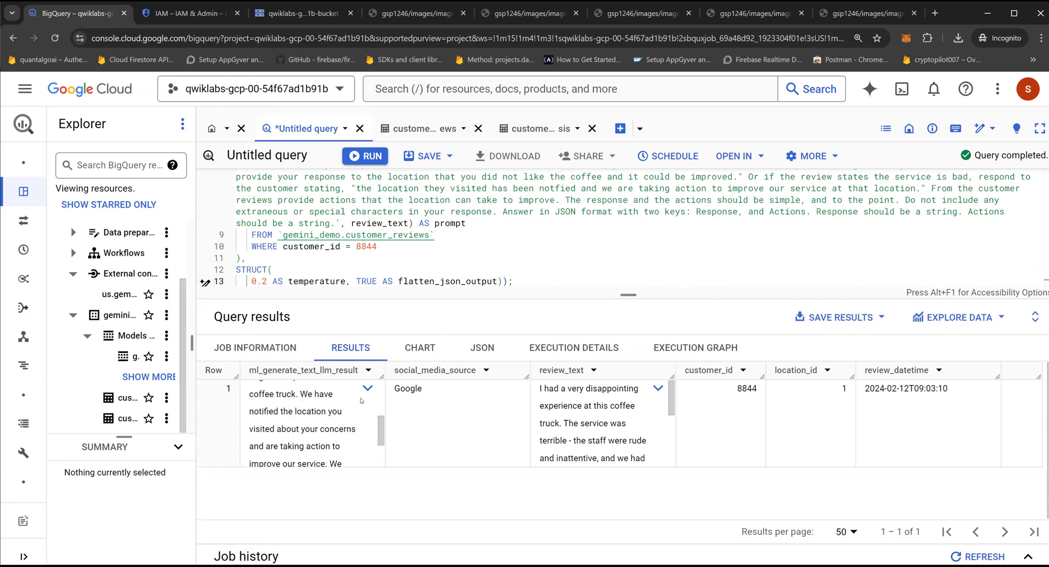
Examine the generated Actions for the location and reread the full Response in the ml_generate_text_llm_result cell
scroll(349, 403, "down", 3)
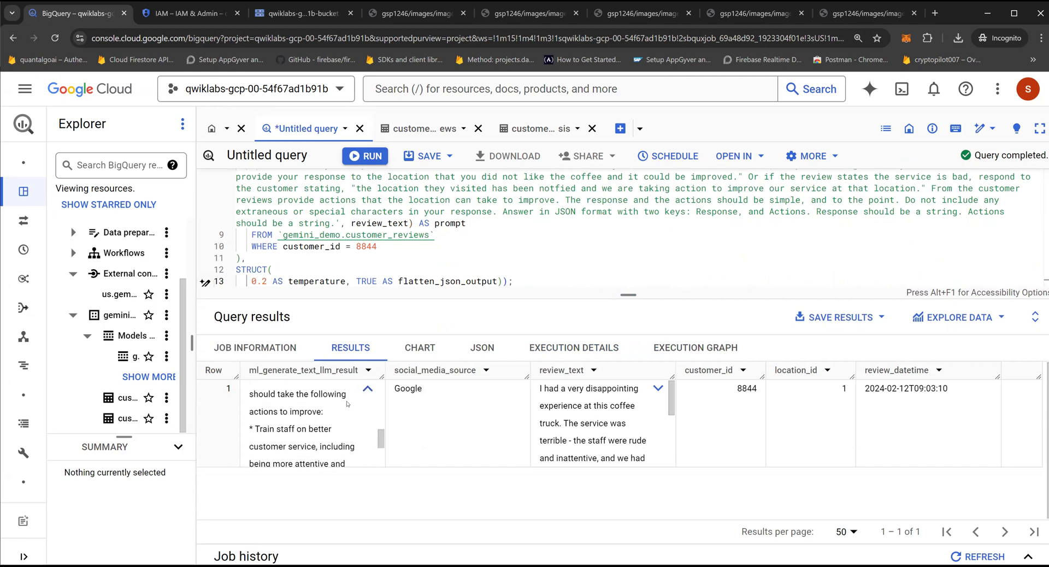
scroll(348, 404, "down", 3)
scroll(333, 407, "up", 4)
scroll(333, 406, "up", 2)
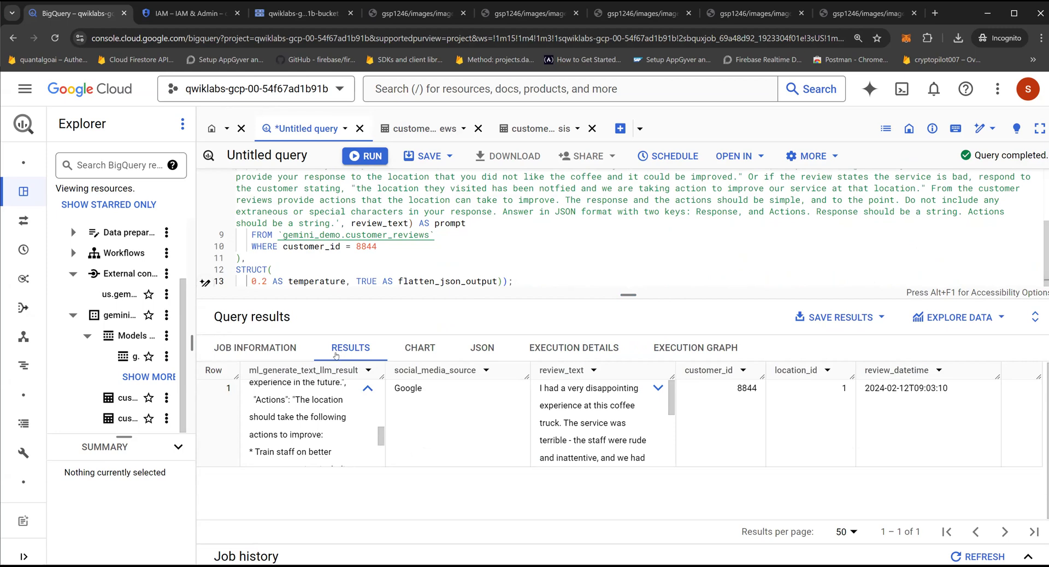
left_click_drag(281, 400, 329, 440)
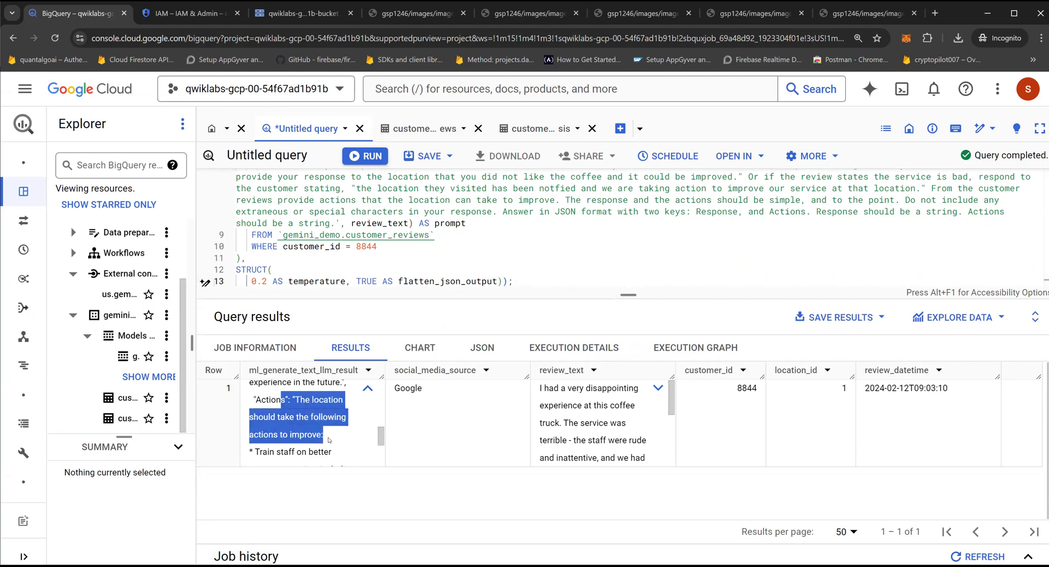
scroll(329, 440, "down", 2)
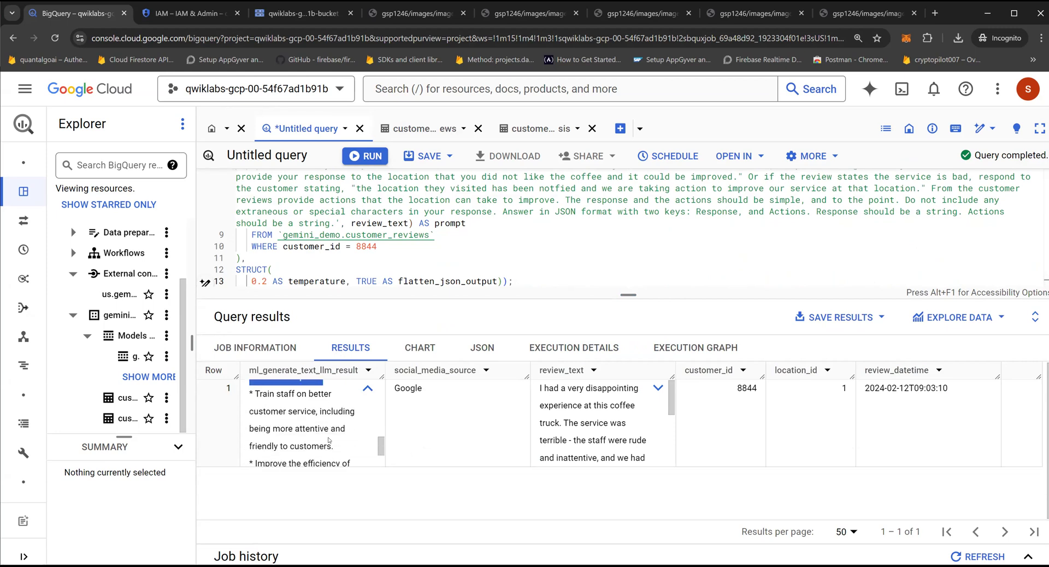
scroll(328, 441, "down", 1)
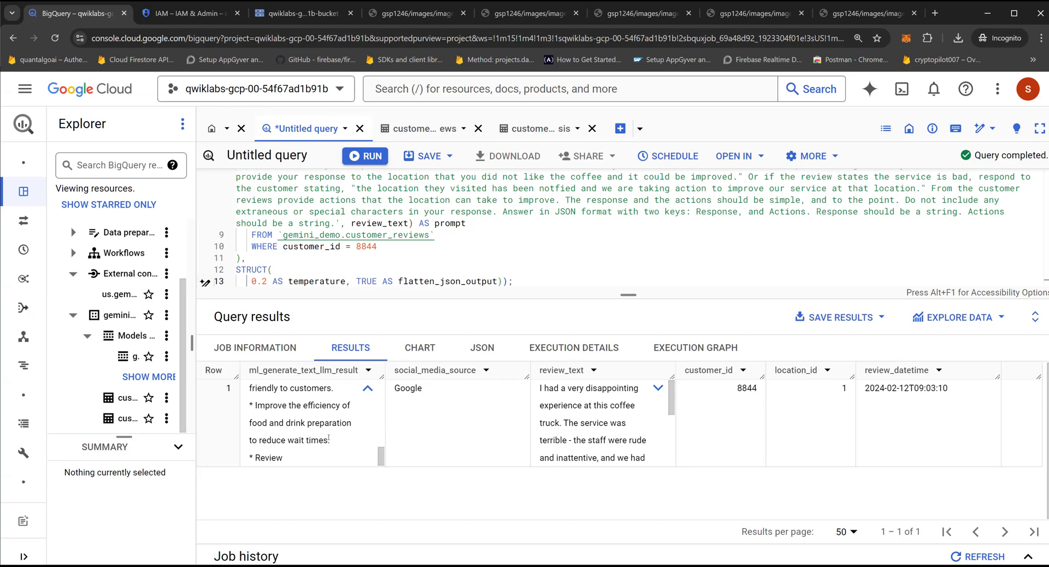
scroll(328, 439, "up", 5)
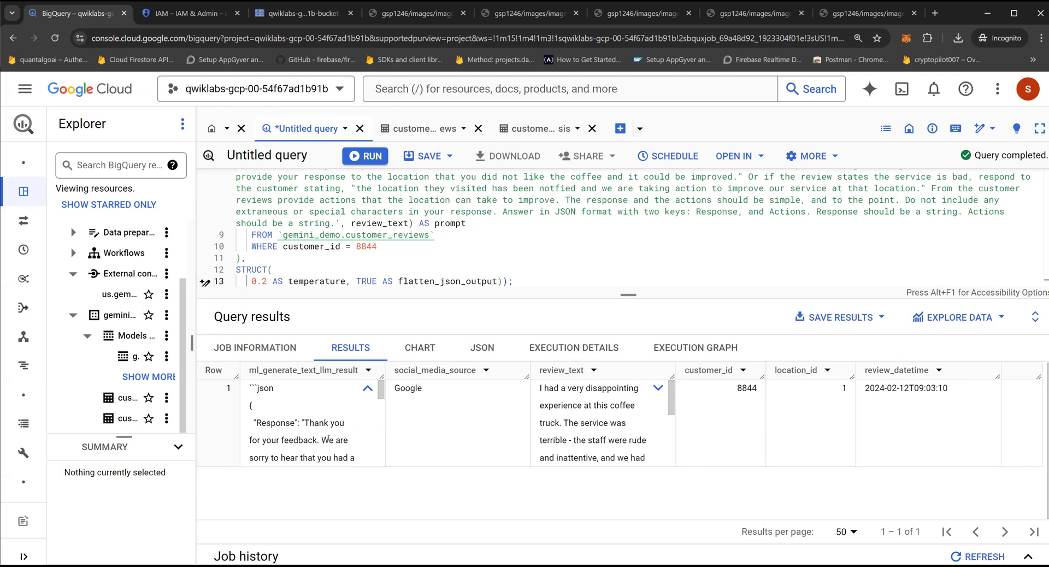
scroll(328, 439, "down", 3)
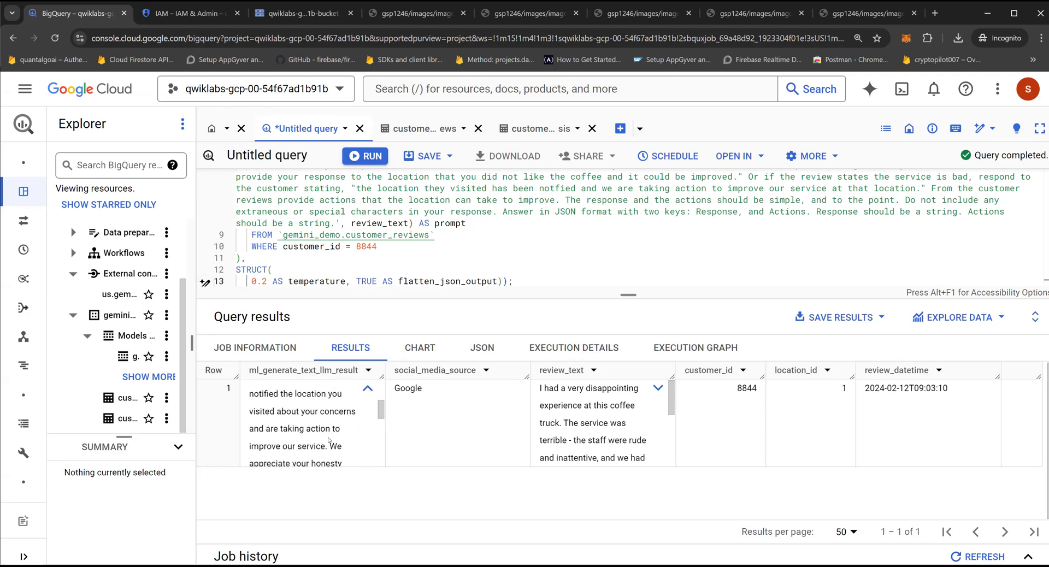
scroll(328, 441, "down", 2)
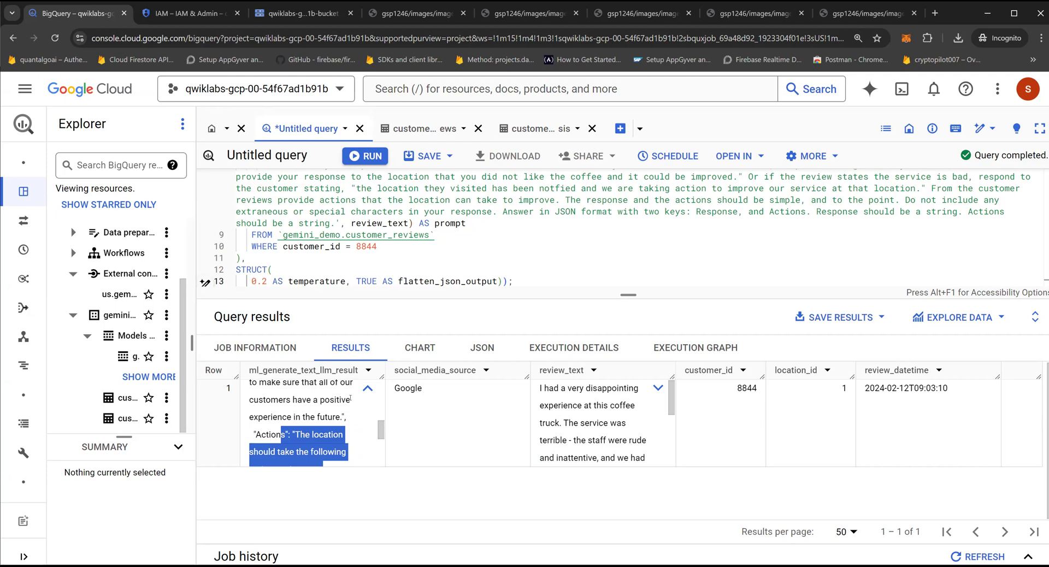
left_click(350, 399)
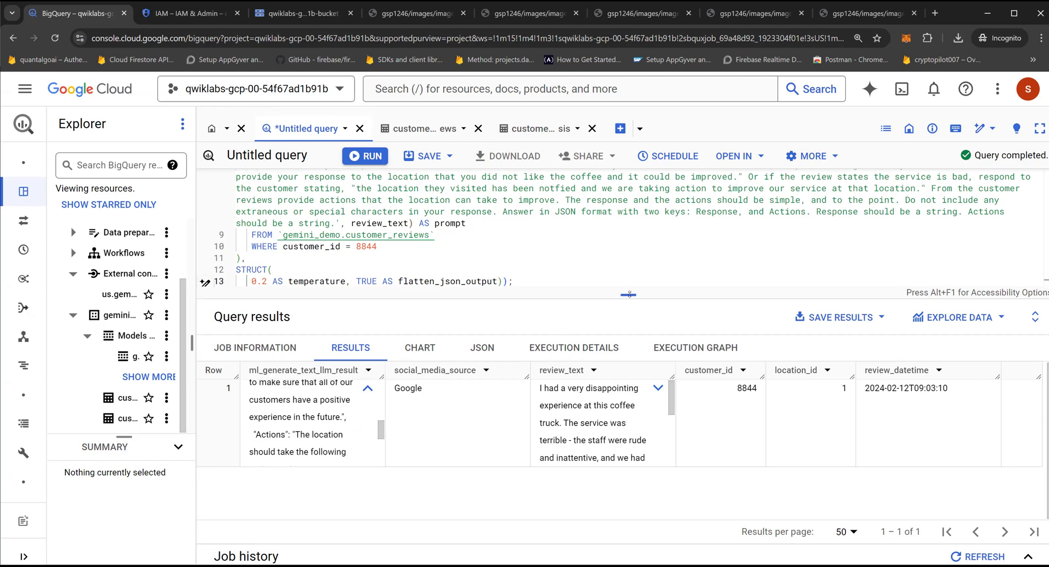
Enlarge the query editor over the results and delete the whole customer response statement
left_click_drag(628, 297, 626, 396)
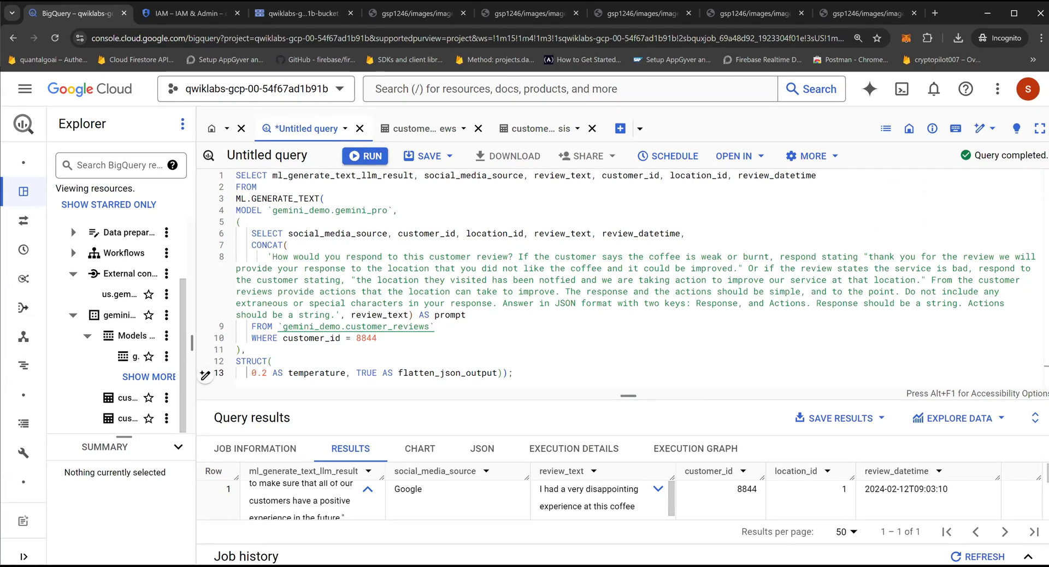
left_click(427, 209)
key("ctrl+a")
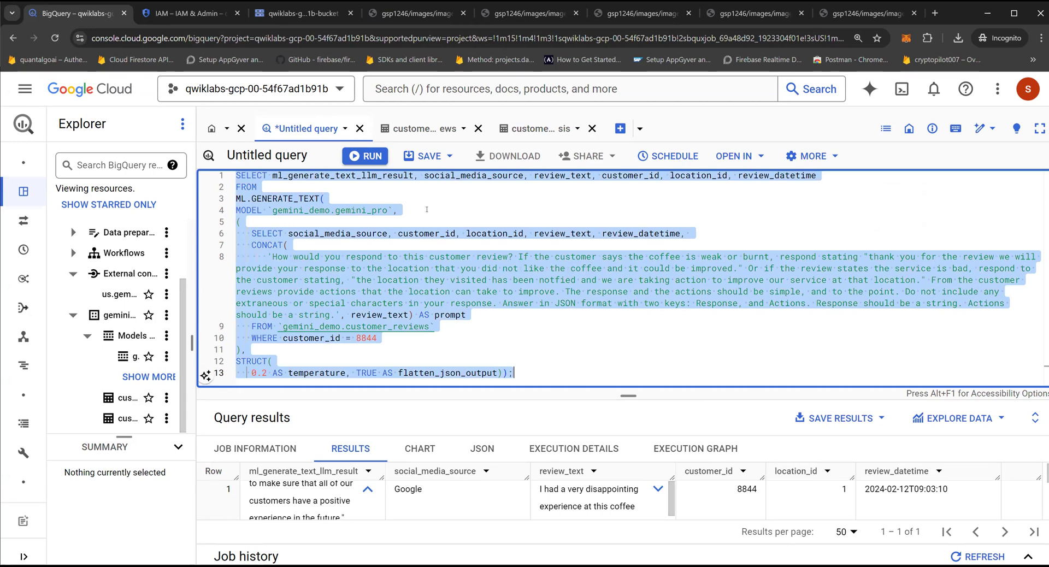
key("BackSpace")
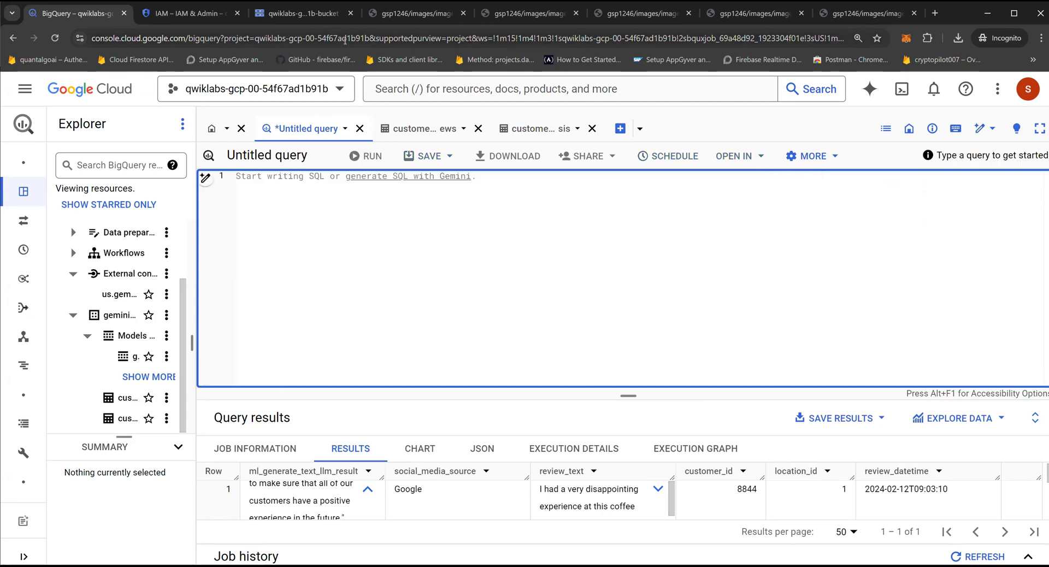
Switch to the Cloud Storage bucket's gsp1246/images folder and view each of its PNG images in the already opened pages
left_click(315, 16)
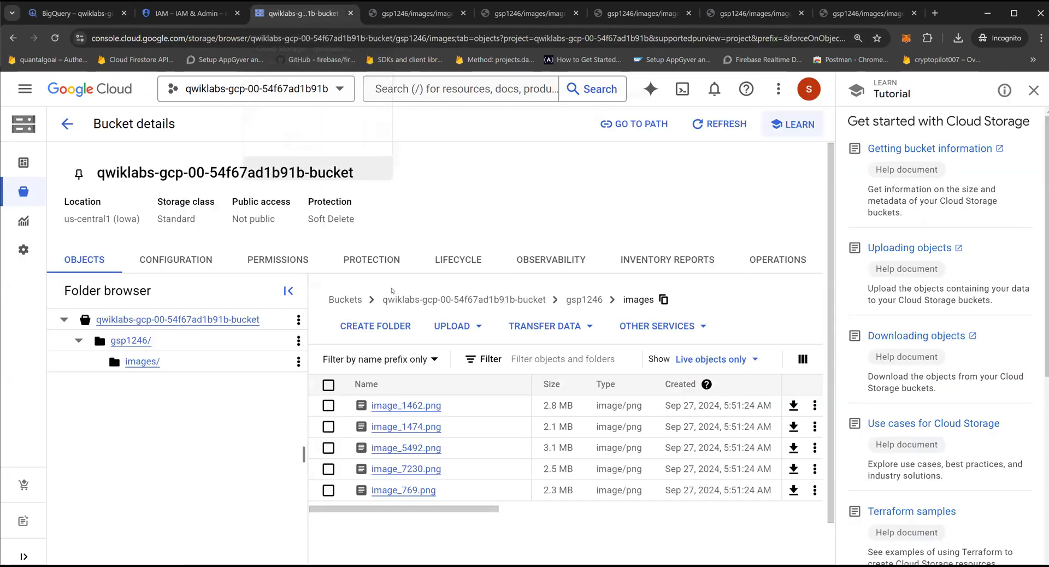
scroll(462, 295, "down", 1)
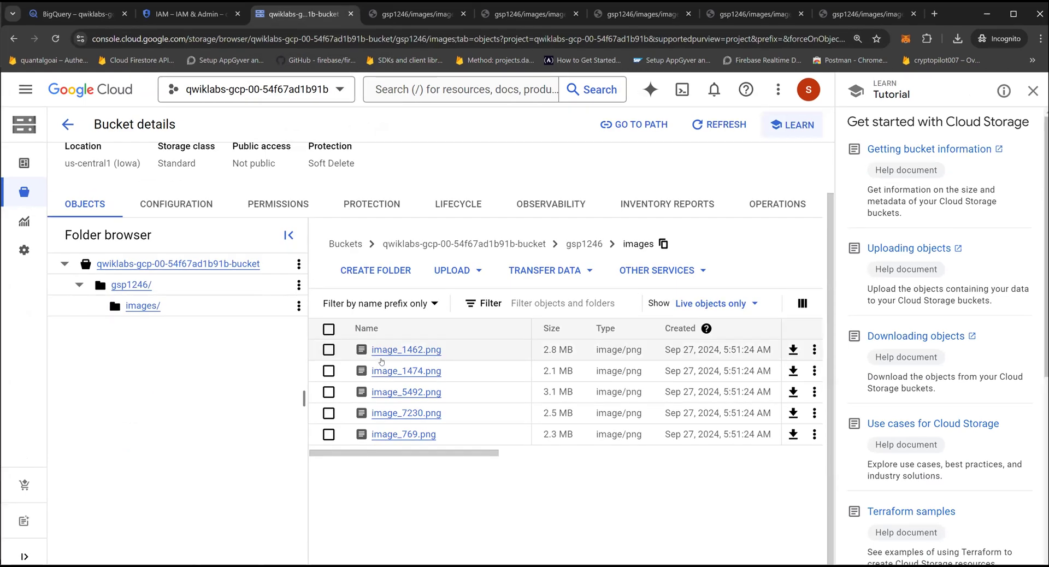
left_click(420, 13)
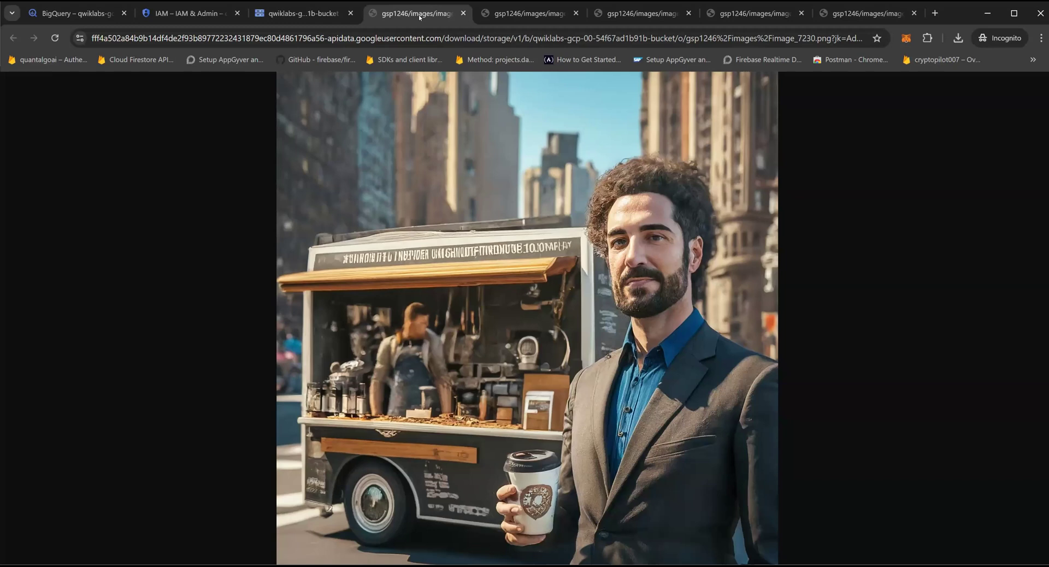
left_click(503, 21)
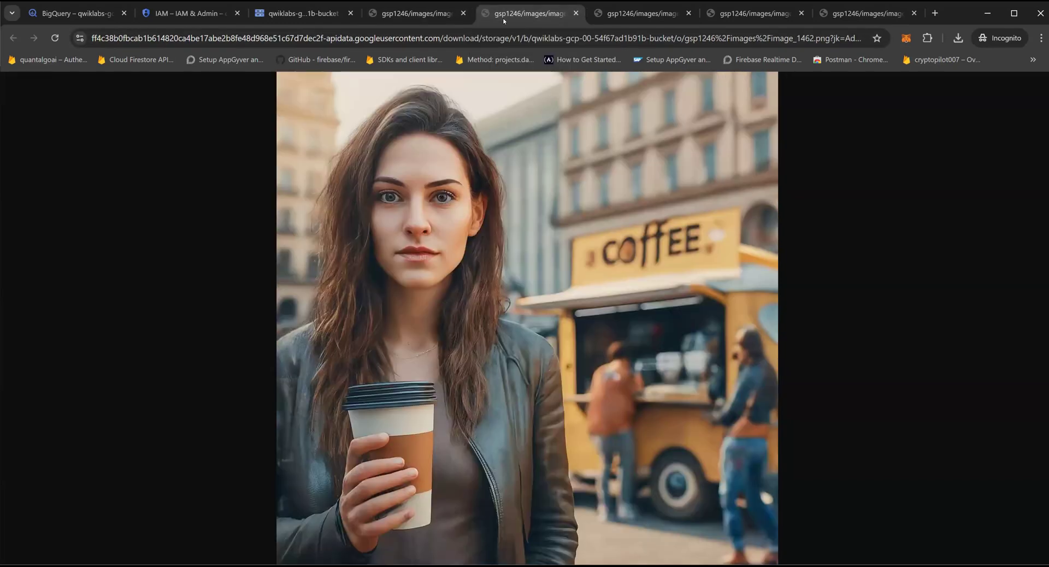
left_click(613, 15)
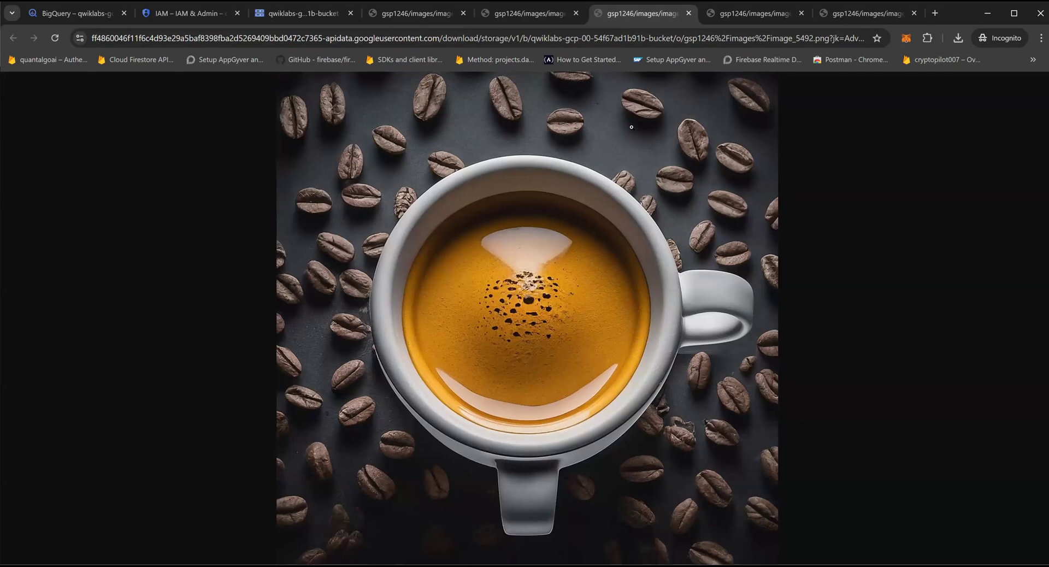
left_click(730, 20)
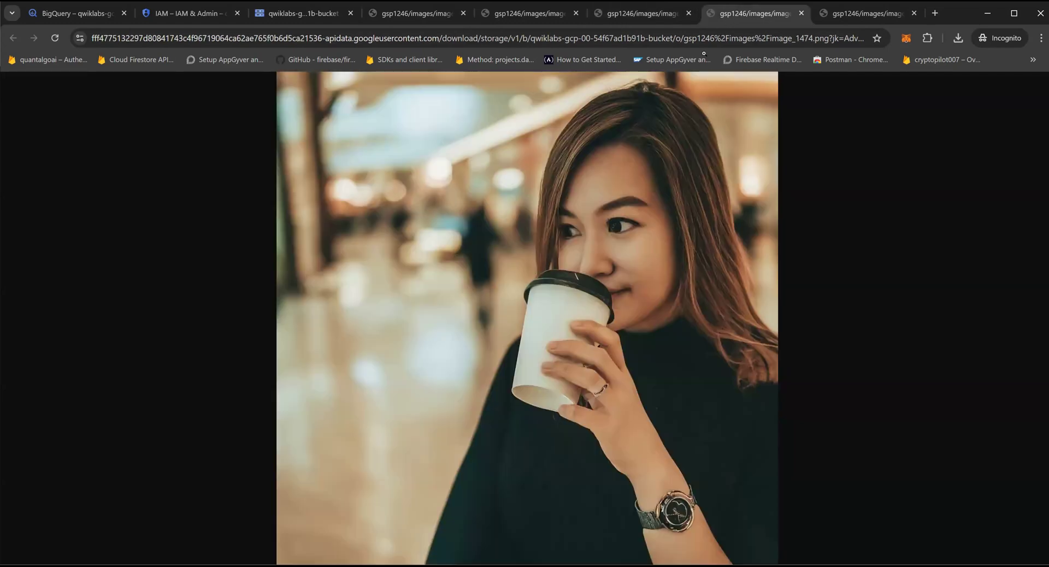
left_click(852, 18)
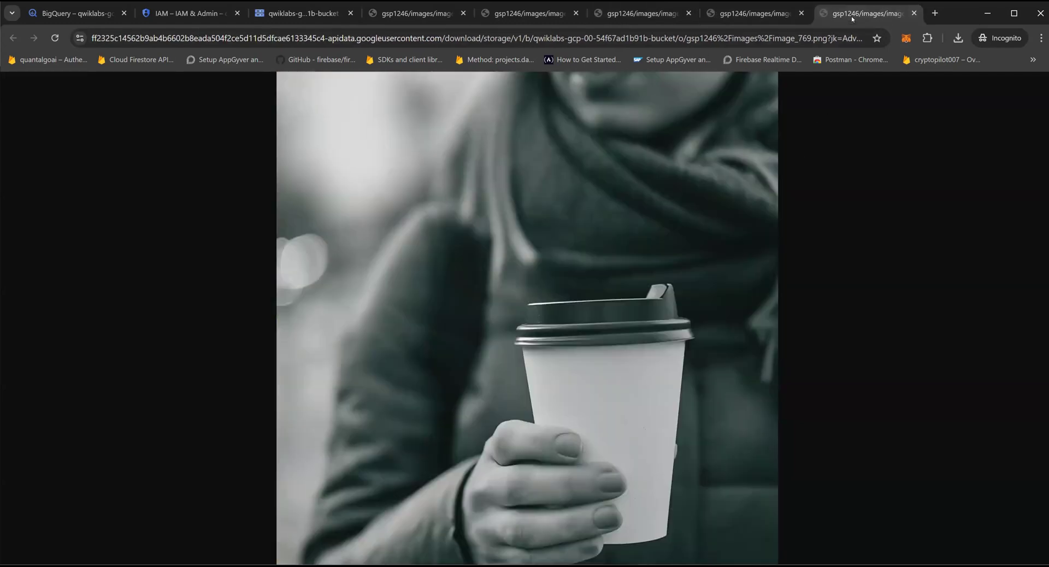
left_click(398, 18)
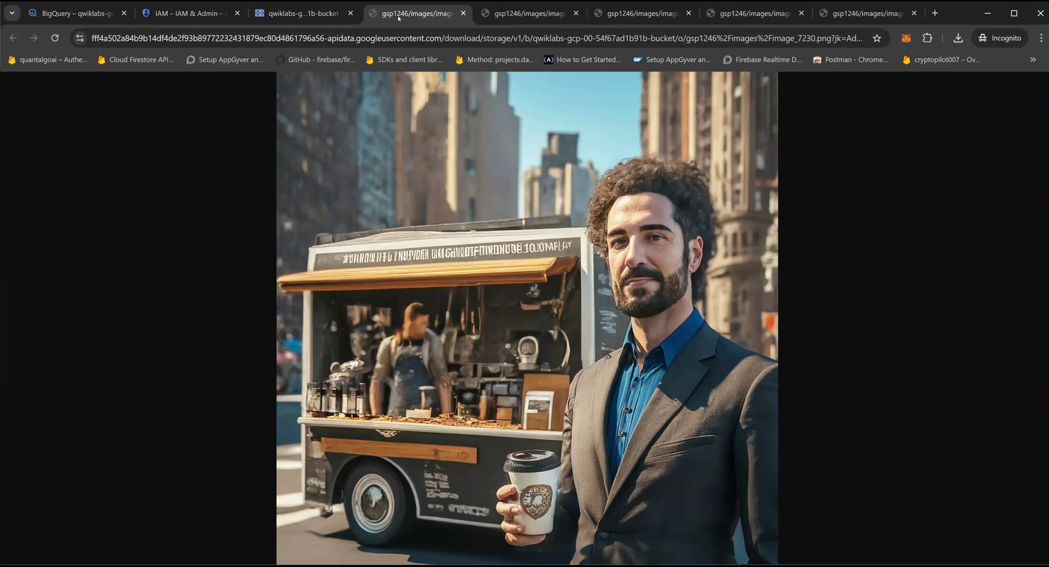
left_click(280, 14)
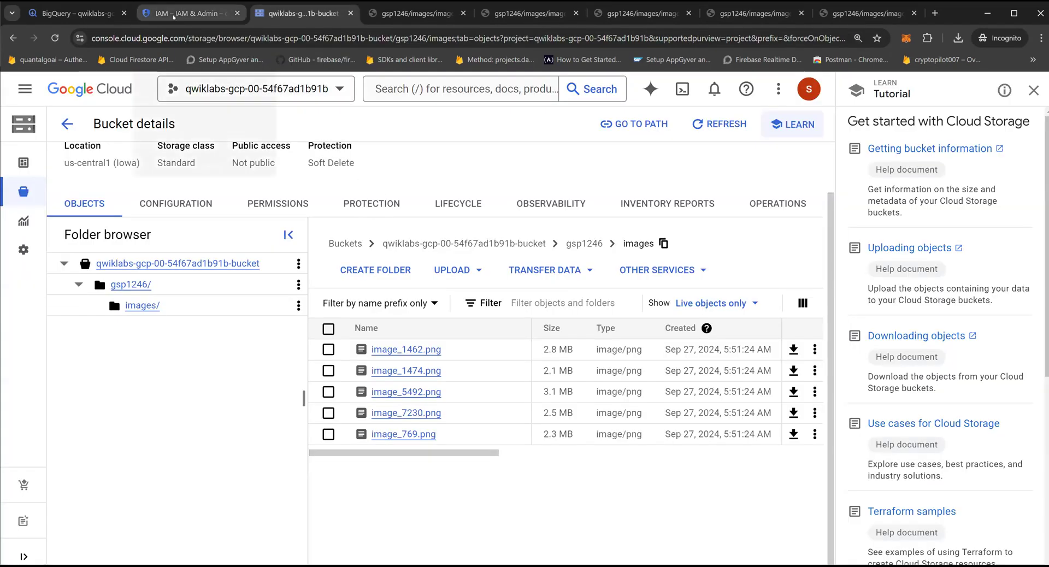
Return to BigQuery, widen the Explorer, open the us.gemini_conn external connection and copy its service account ID
left_click(87, 14)
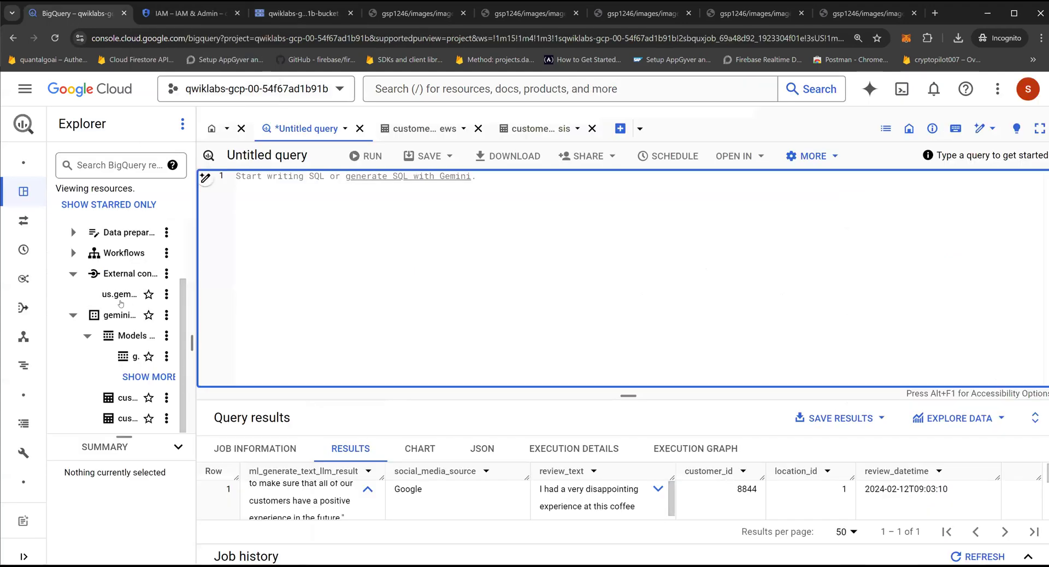
left_click_drag(193, 342, 254, 339)
left_click(151, 369)
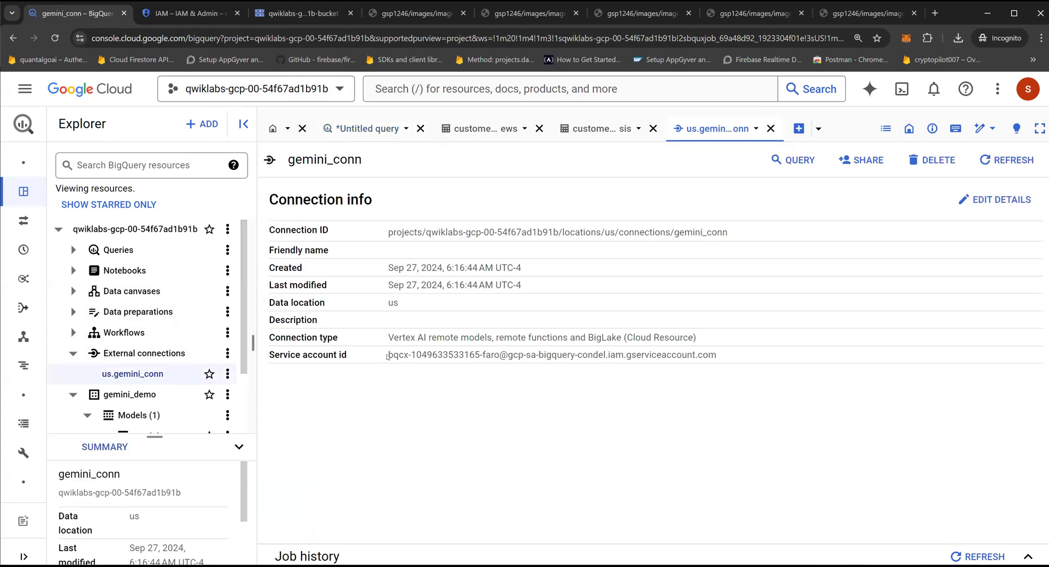
left_click_drag(387, 356, 715, 355)
key("ctrl+c")
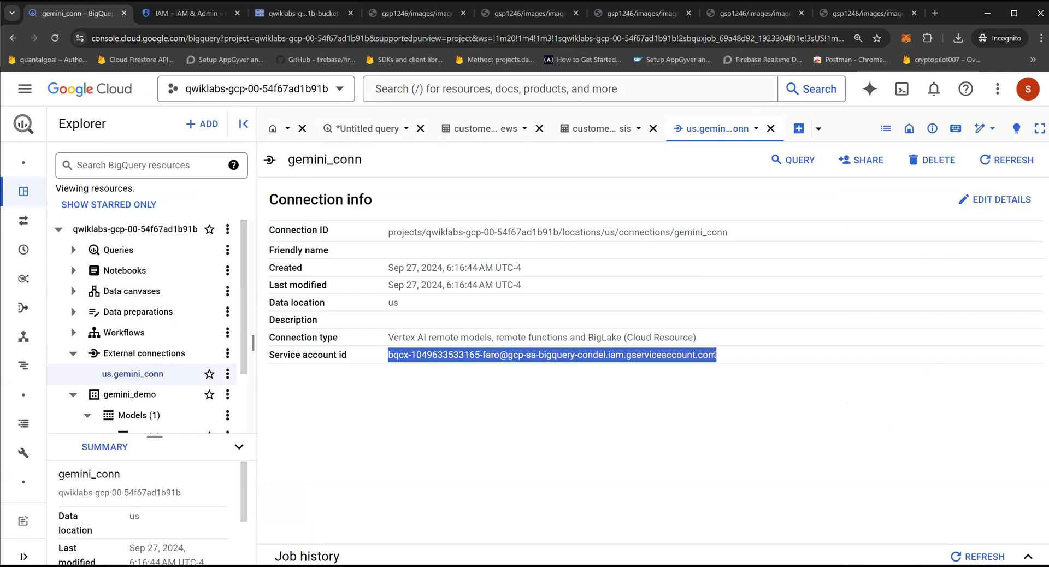
right_click(594, 357)
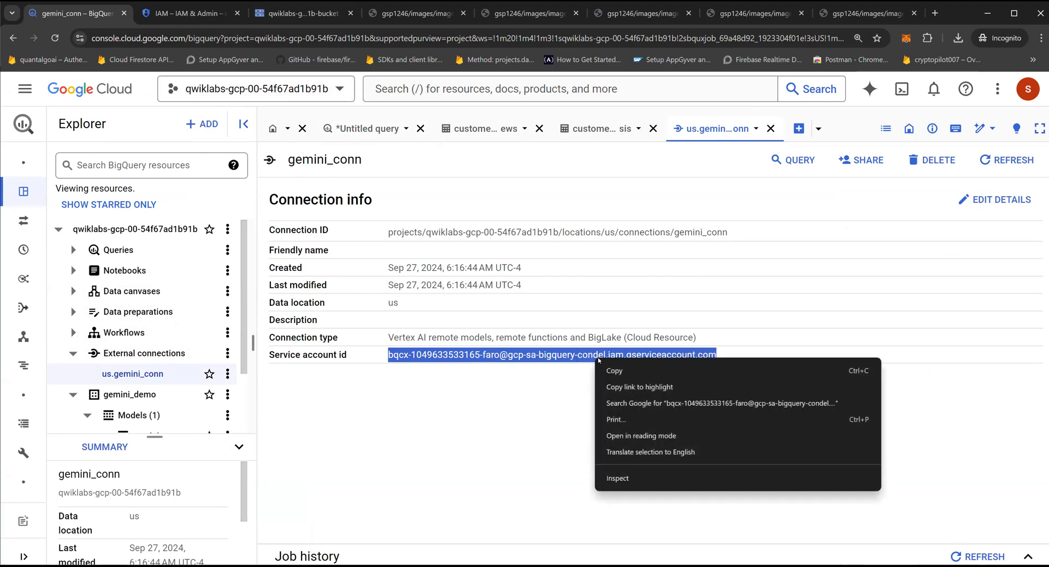
left_click(615, 371)
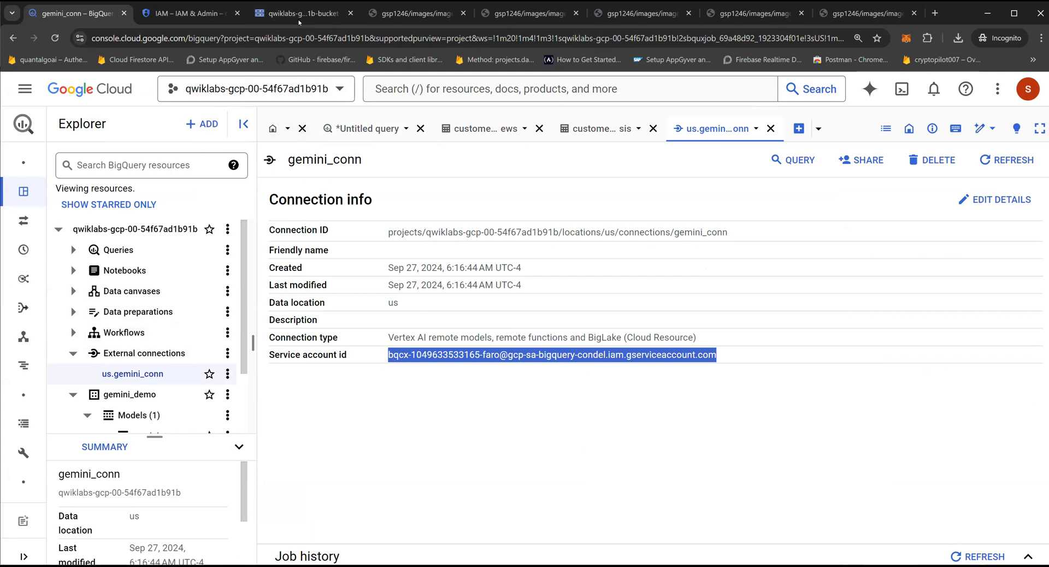
In the Cloud Storage bucket's permissions, start granting access and add the copied gemini_conn service account as a new principal
left_click(299, 16)
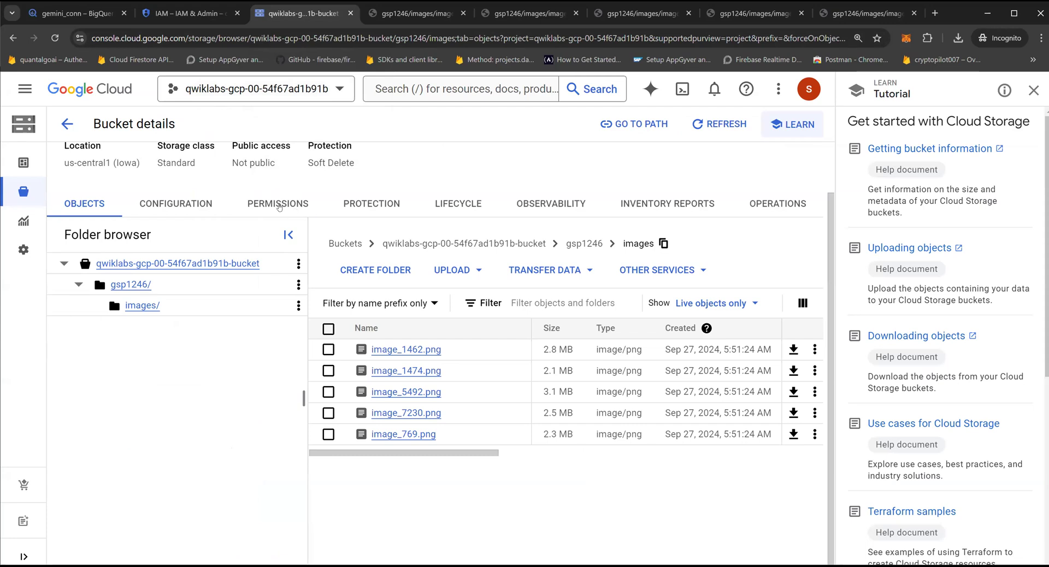
left_click(278, 204)
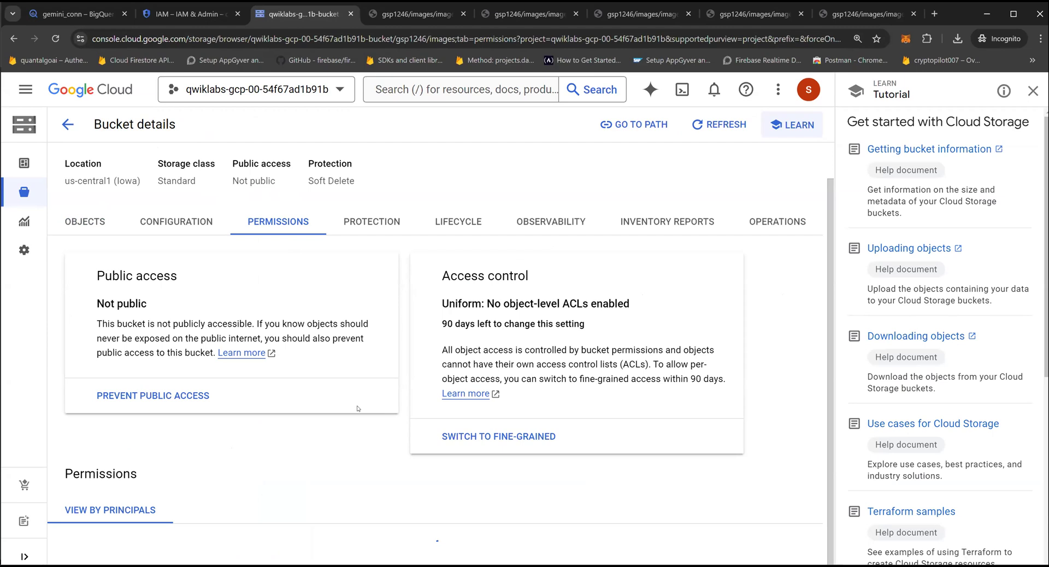
scroll(149, 271, "down", 5)
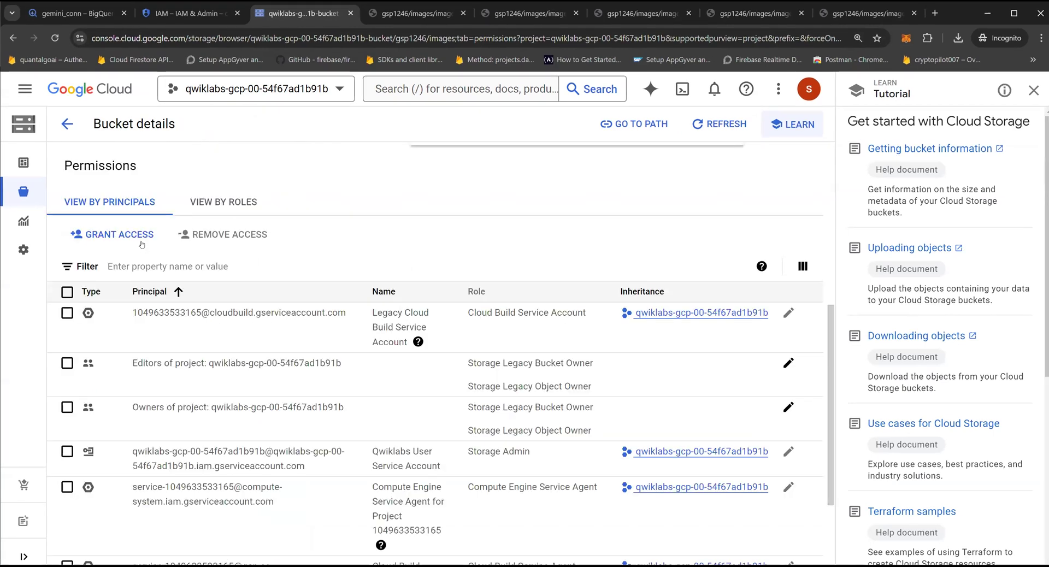
left_click(136, 235)
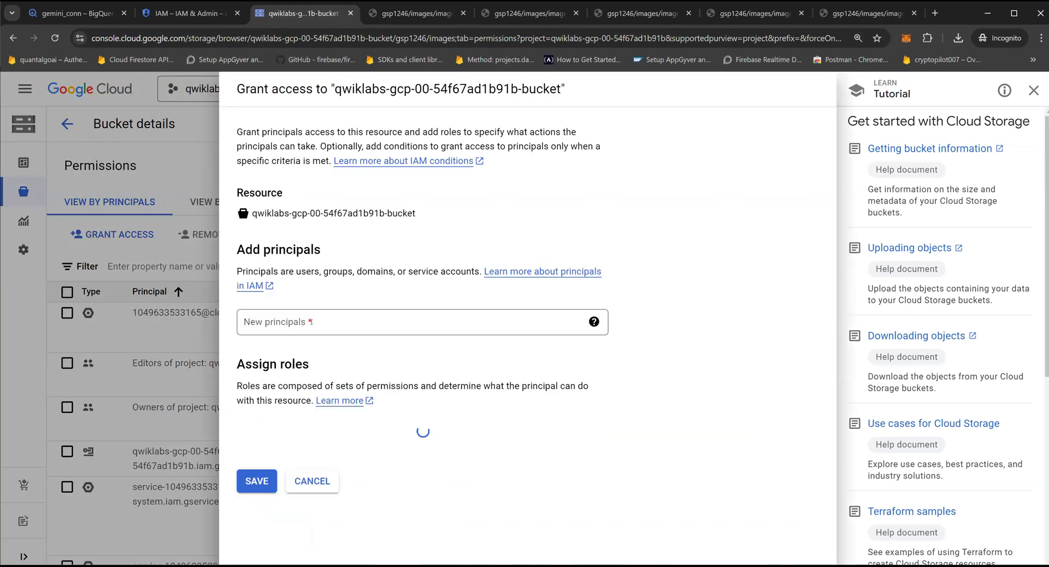
left_click(311, 323)
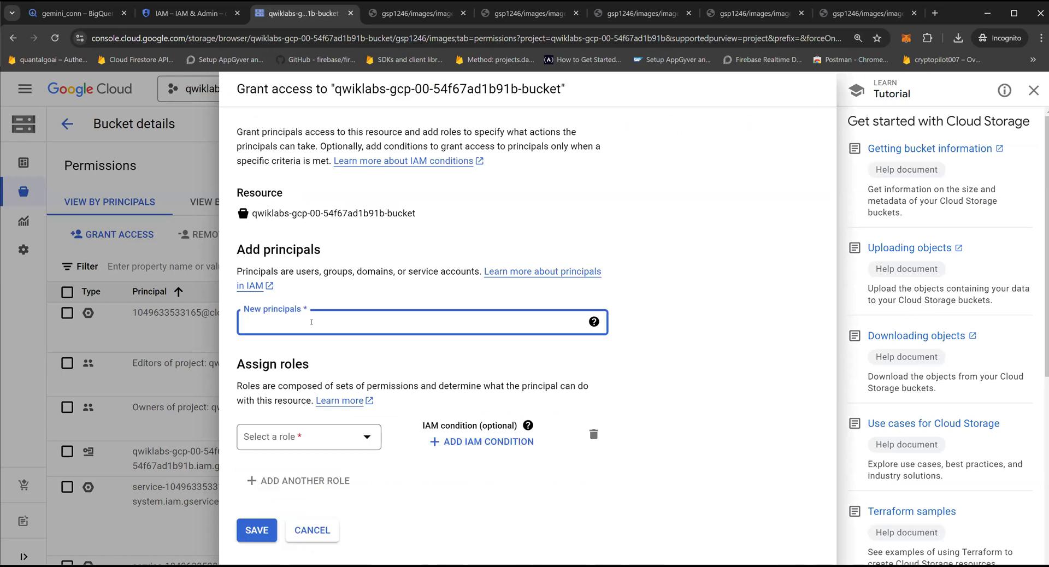
key("ctrl+v")
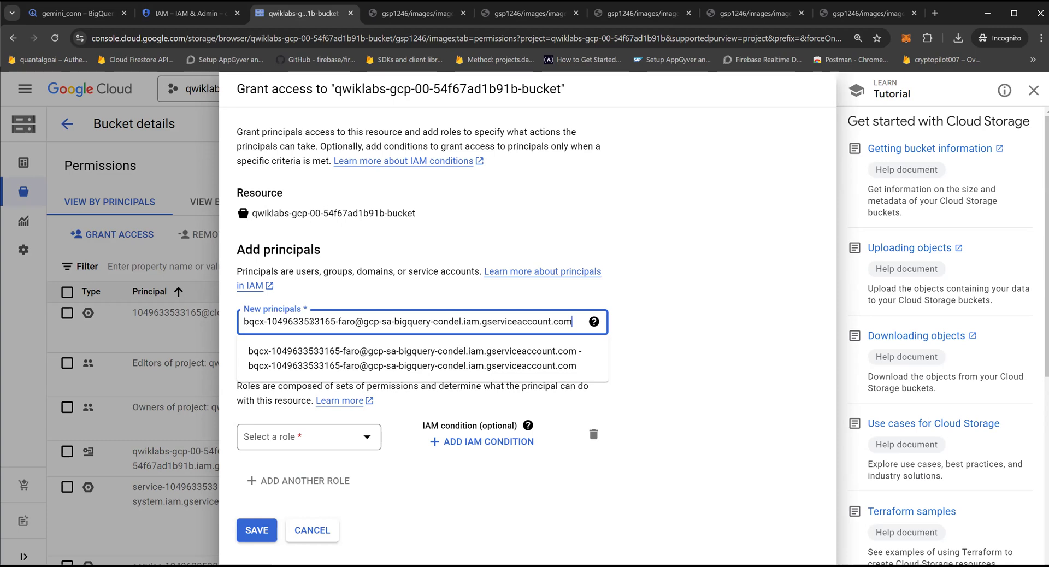
left_click(318, 358)
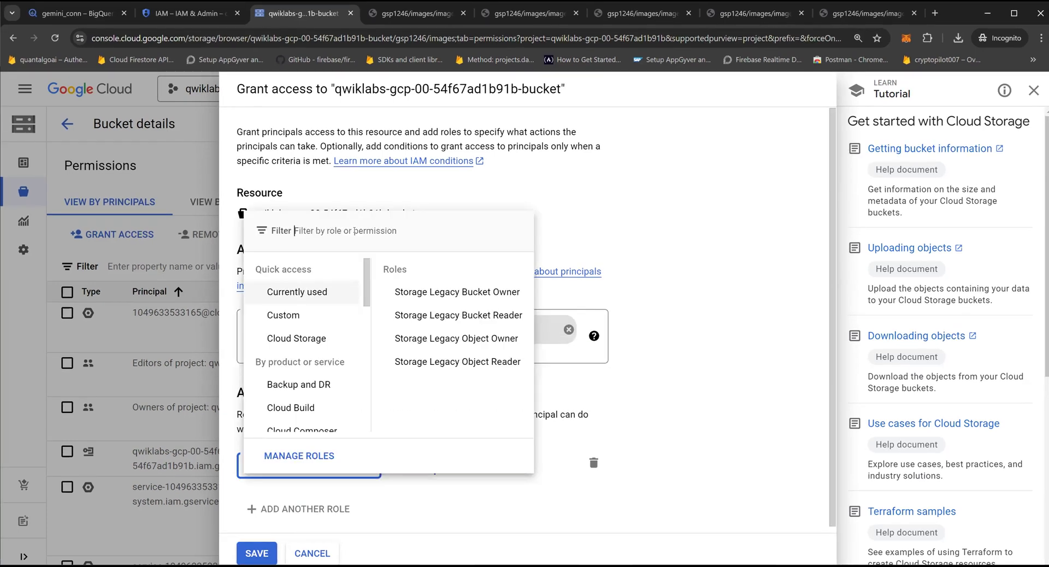
Find the storage roles, assign Storage Object Admin to the new principal and save the access grant
type("sto")
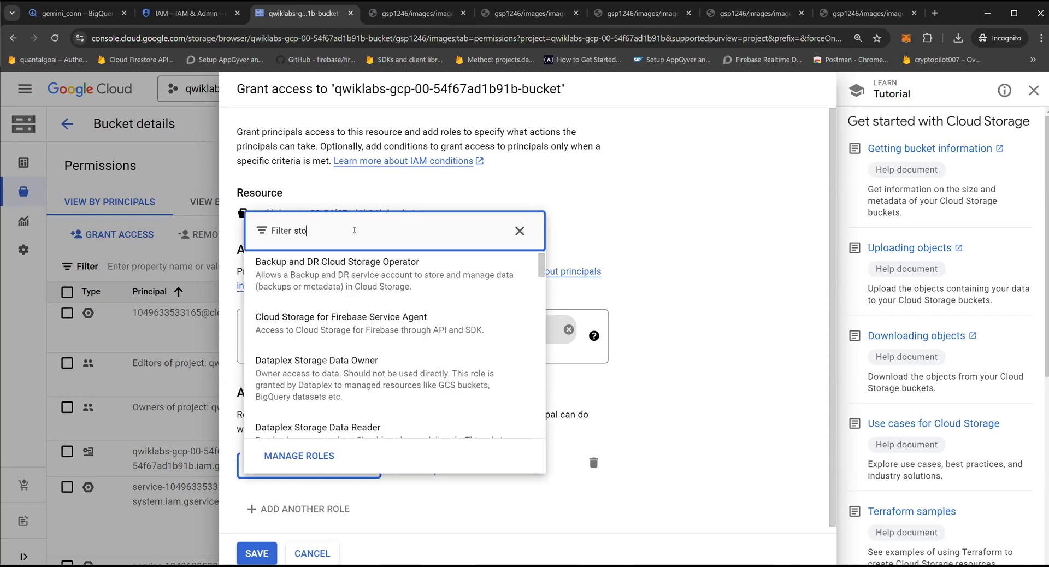
type("rage")
scroll(312, 308, "down", 8)
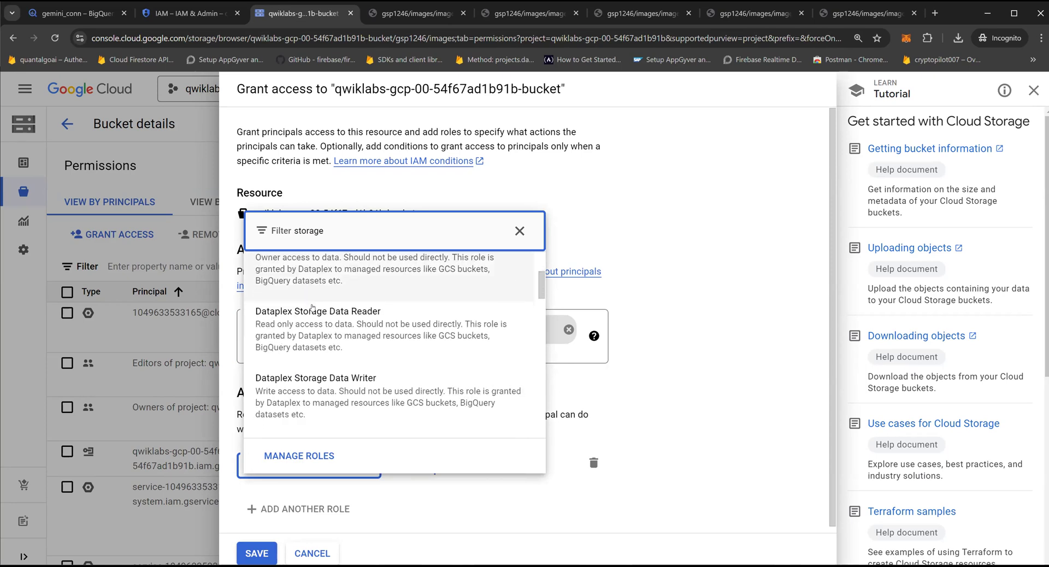
scroll(313, 308, "down", 5)
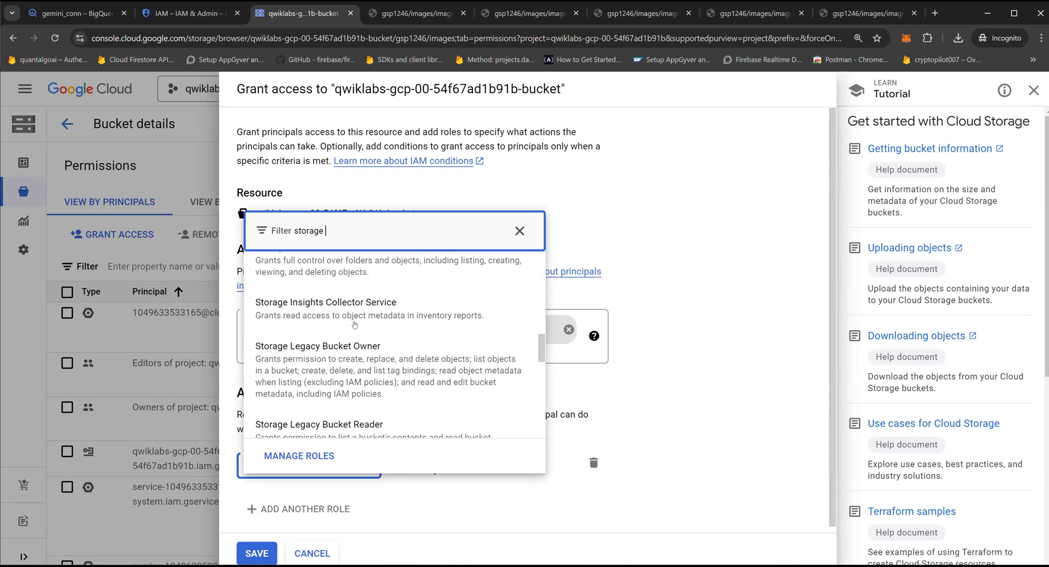
scroll(354, 324, "down", 4)
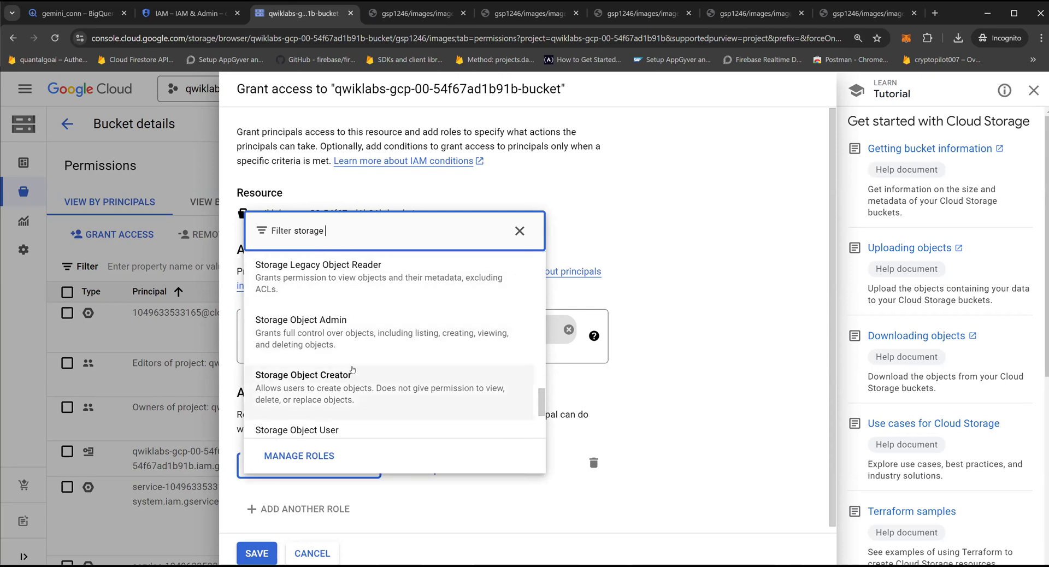
left_click(342, 345)
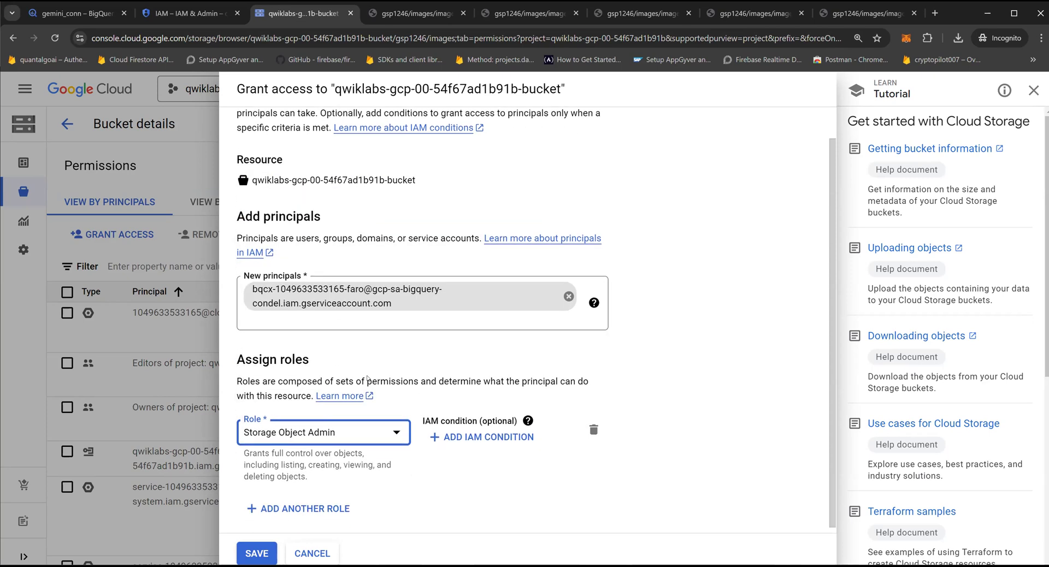
left_click(256, 553)
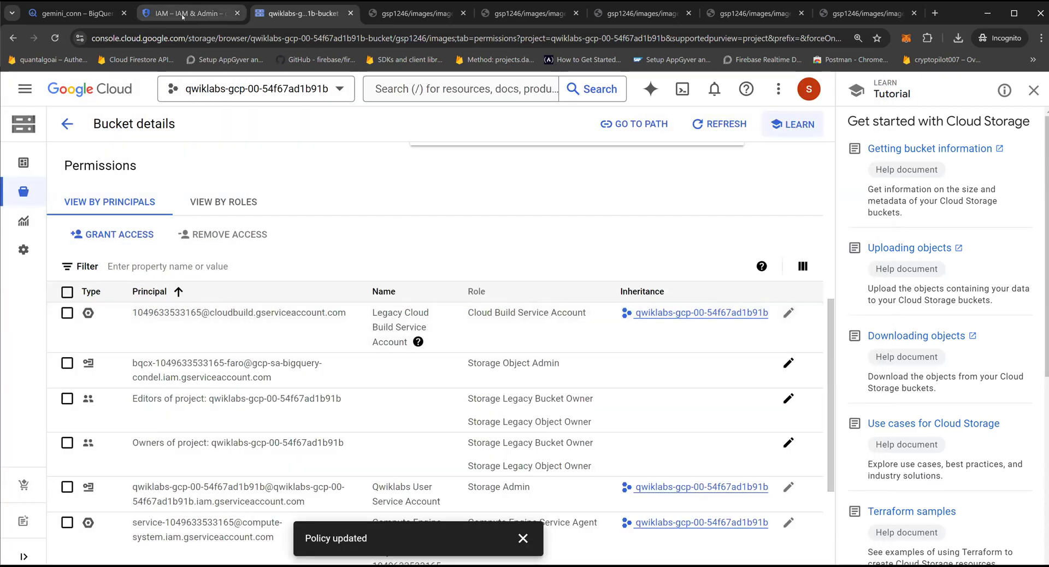
Return to BigQuery, collapse gemini_demo's Models, and paste the gemini_demo.review_images external table statement into the untitled query, allowing clipboard access
left_click(99, 13)
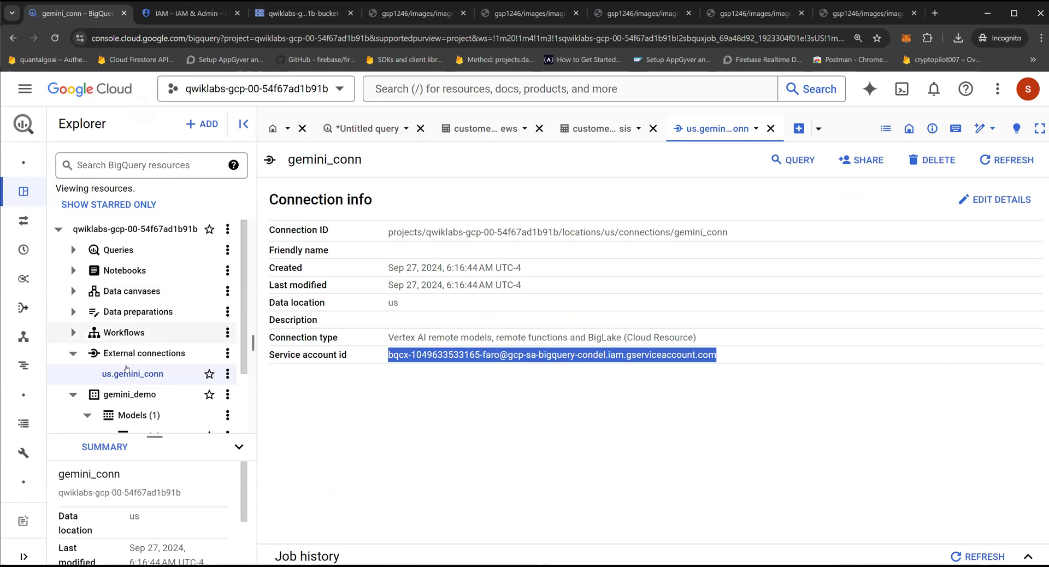
scroll(118, 381, "down", 2)
left_click(87, 336)
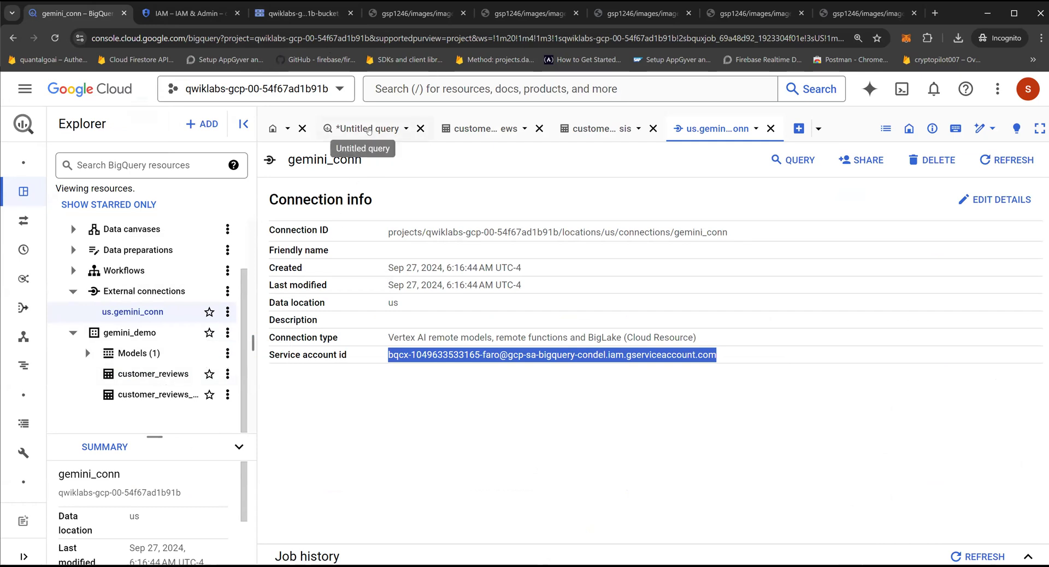
left_click(368, 129)
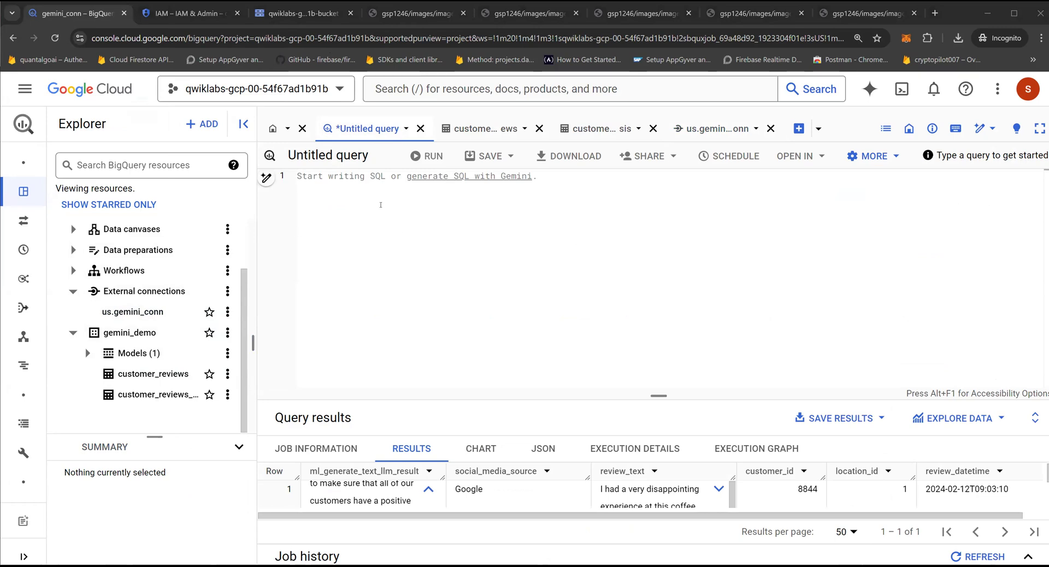
right_click(379, 202)
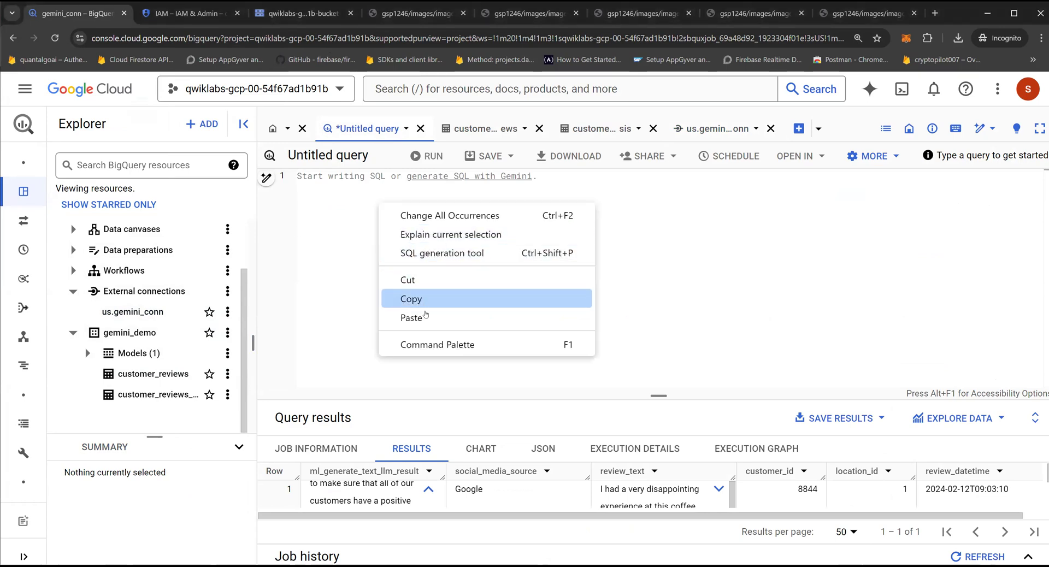
left_click(426, 312)
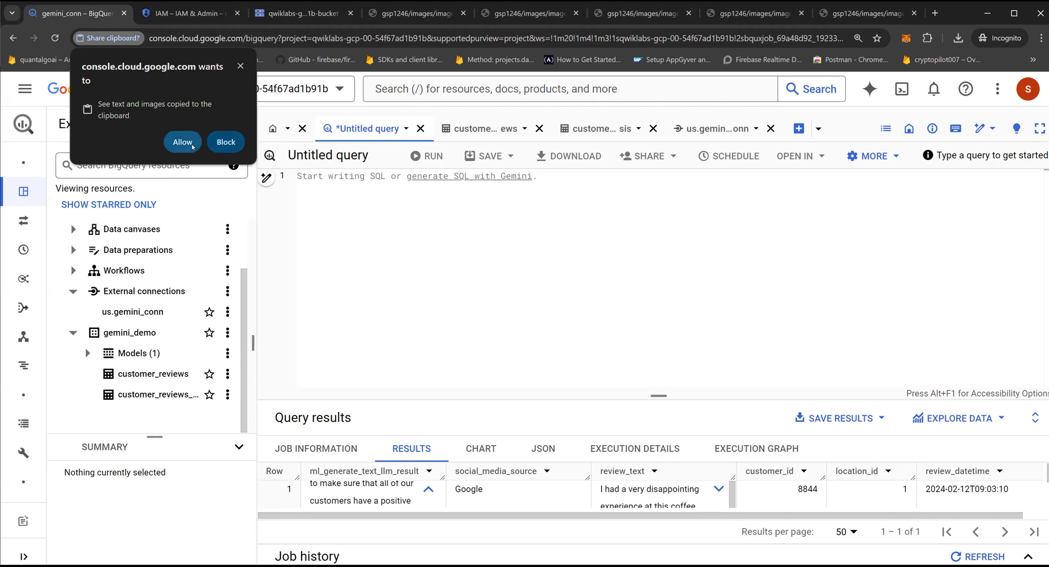
key("Return")
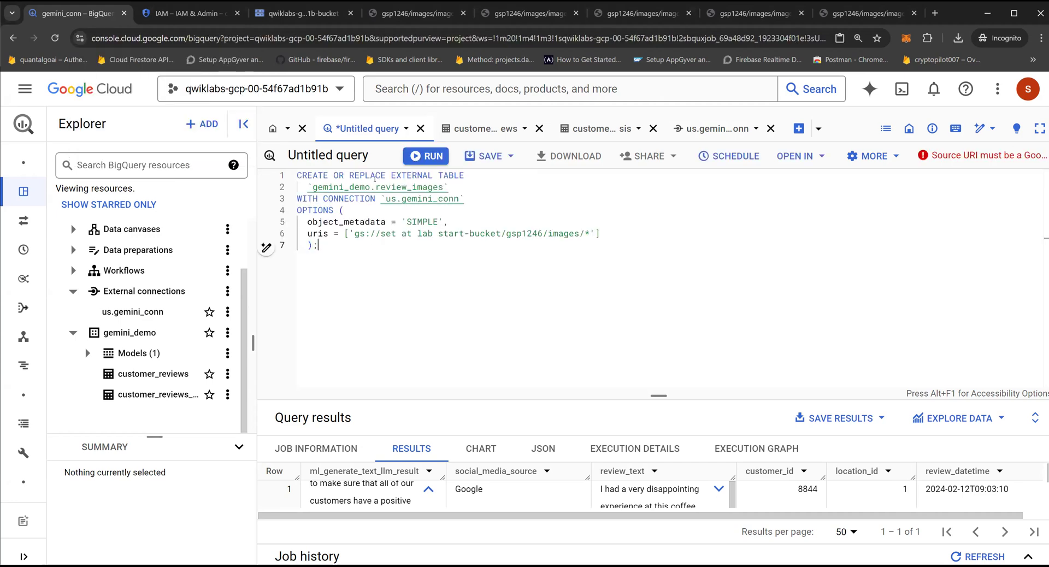
Set the bucket in the uris path to qwiklabs-gcp-00-54f67ad1b91b-bucket and run the statement to create the review_images external table
left_click_drag(449, 187, 285, 167)
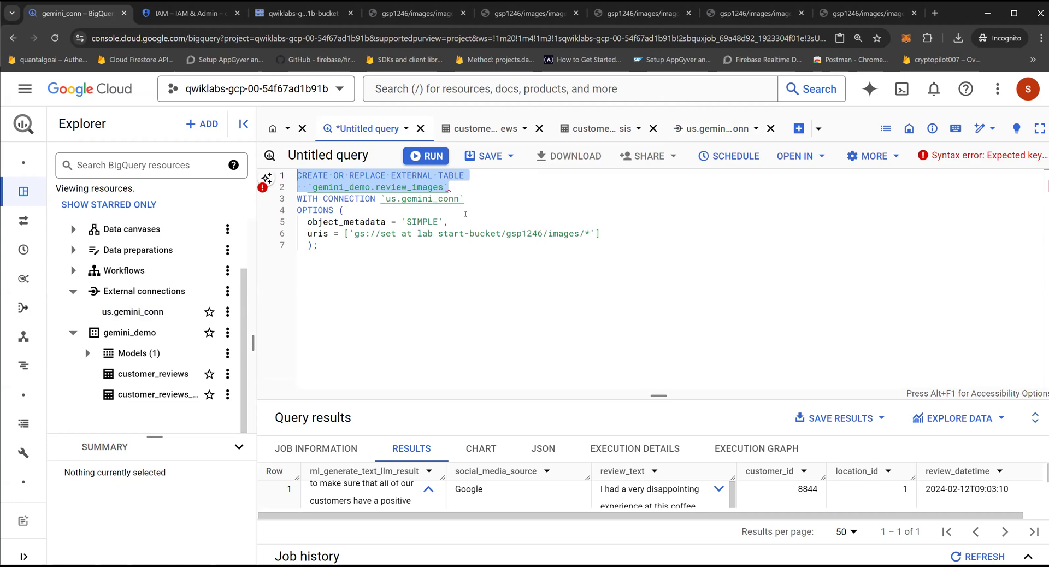
left_click(476, 202)
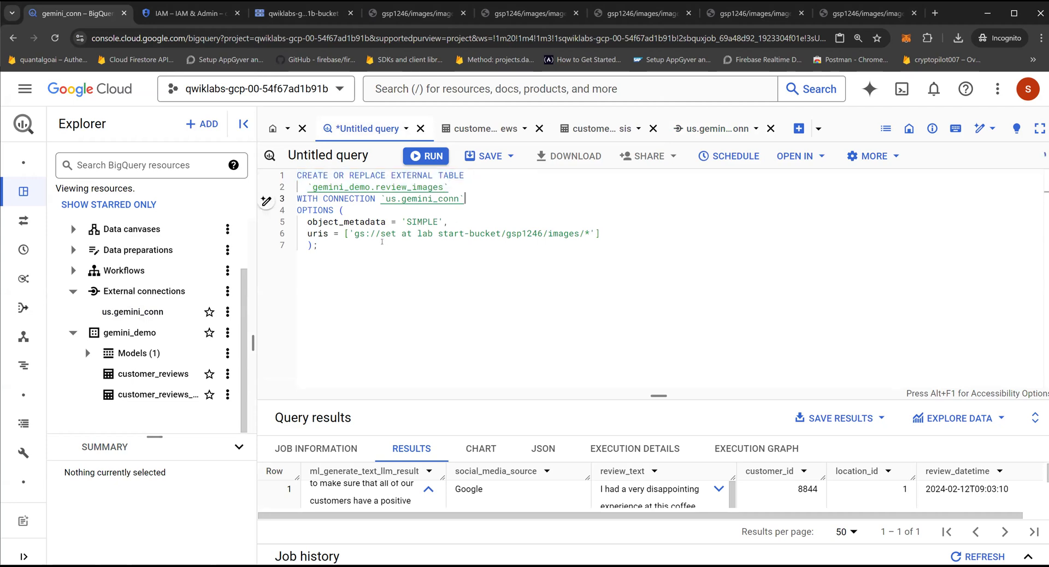
left_click(348, 250)
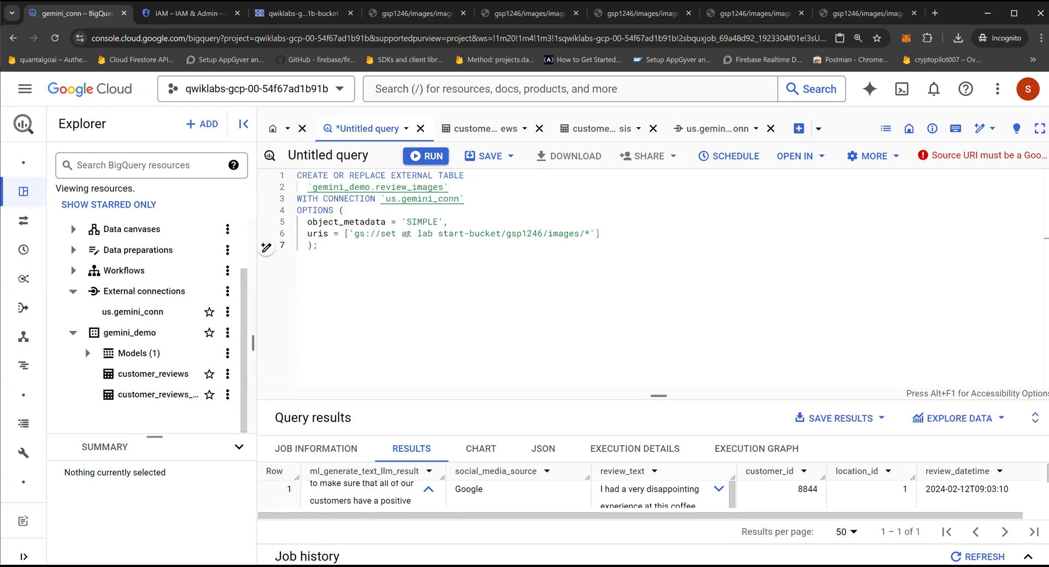
left_click_drag(381, 233, 498, 234)
type("qwiklabs-gcp-00-54f67ad1b91b")
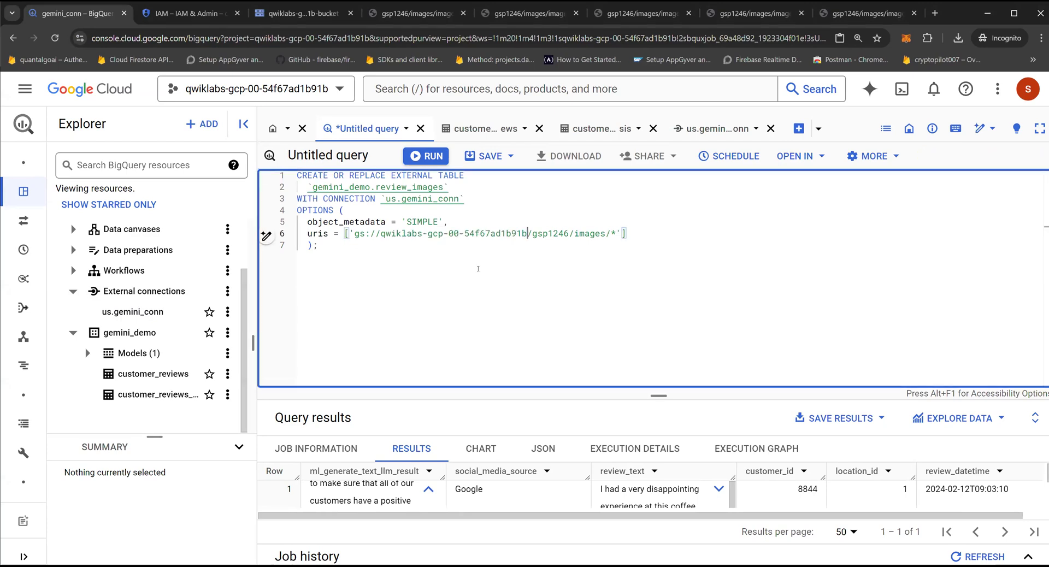
left_click(484, 262)
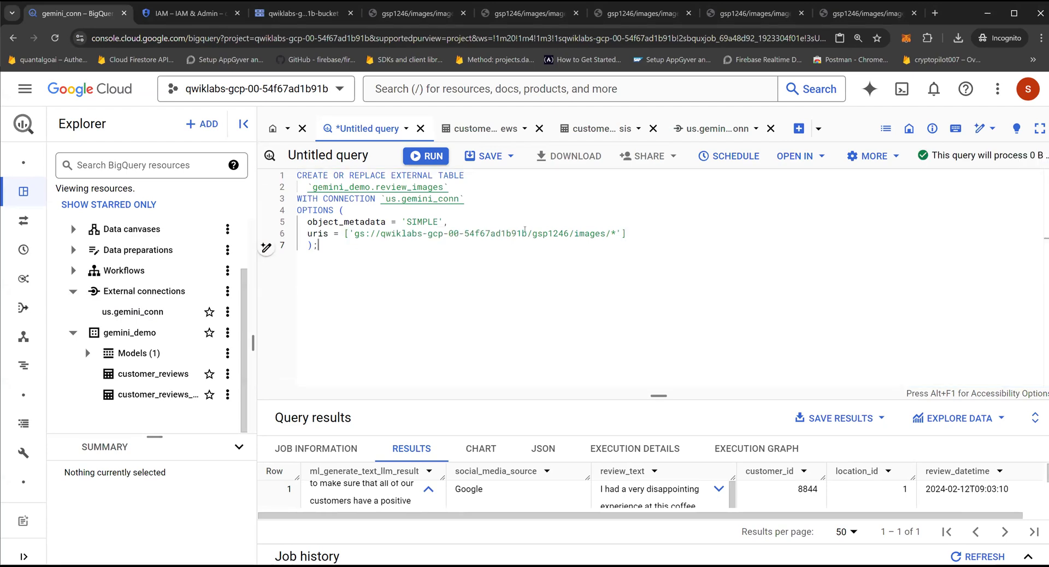
left_click(528, 234)
type("-buc")
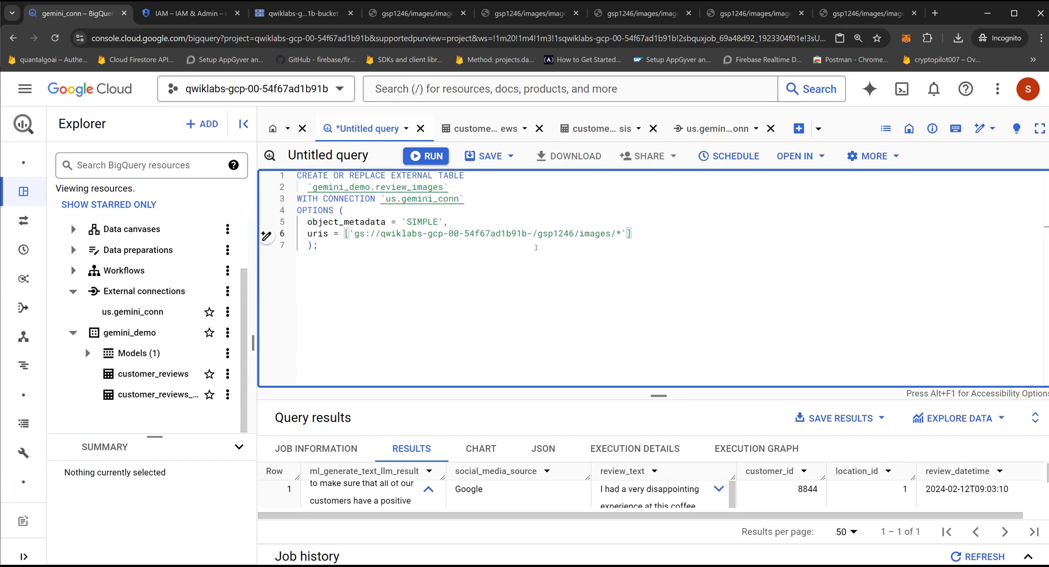
type("ket")
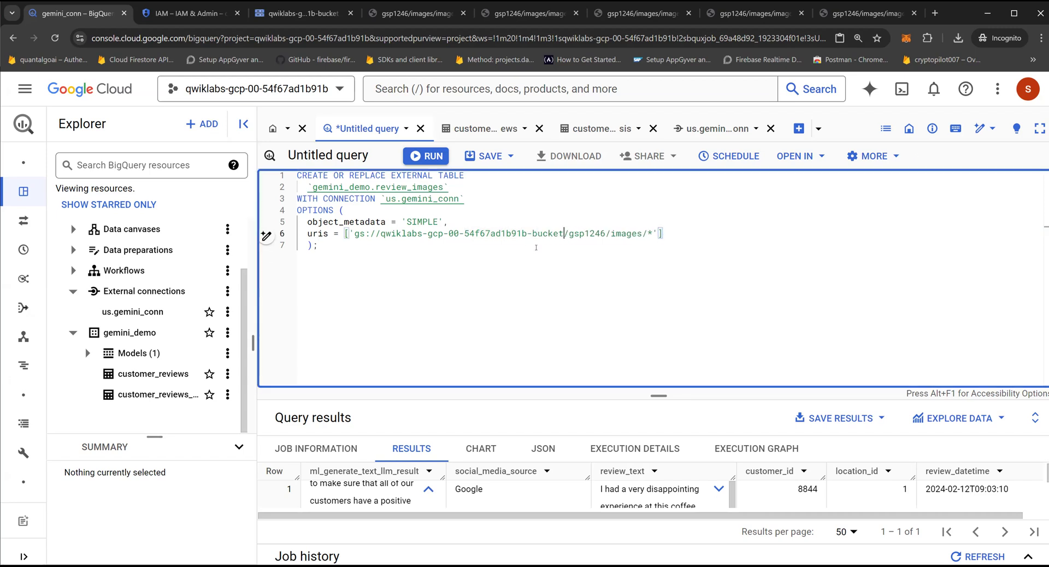
left_click(492, 283)
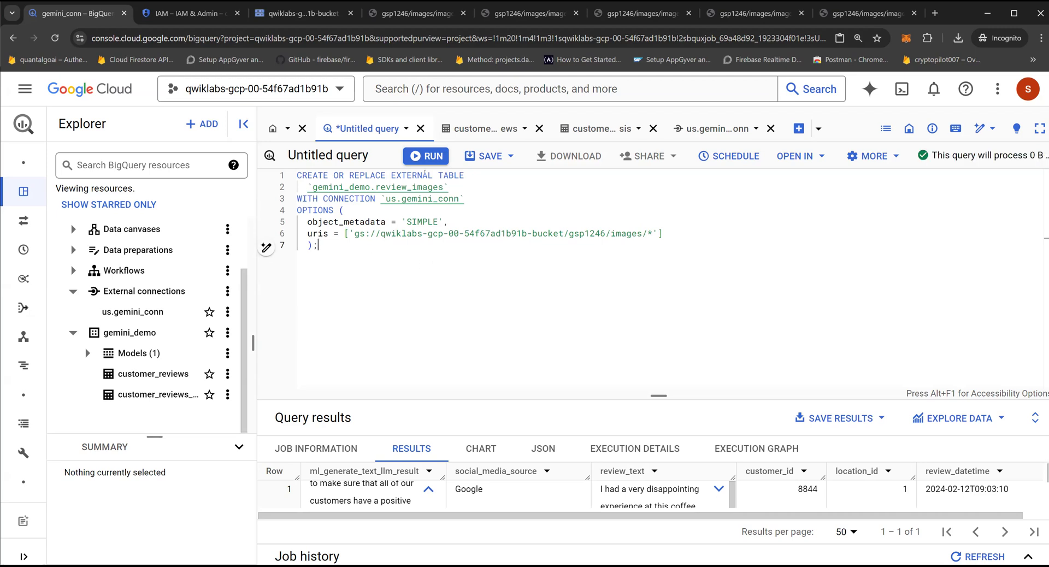
left_click(430, 161)
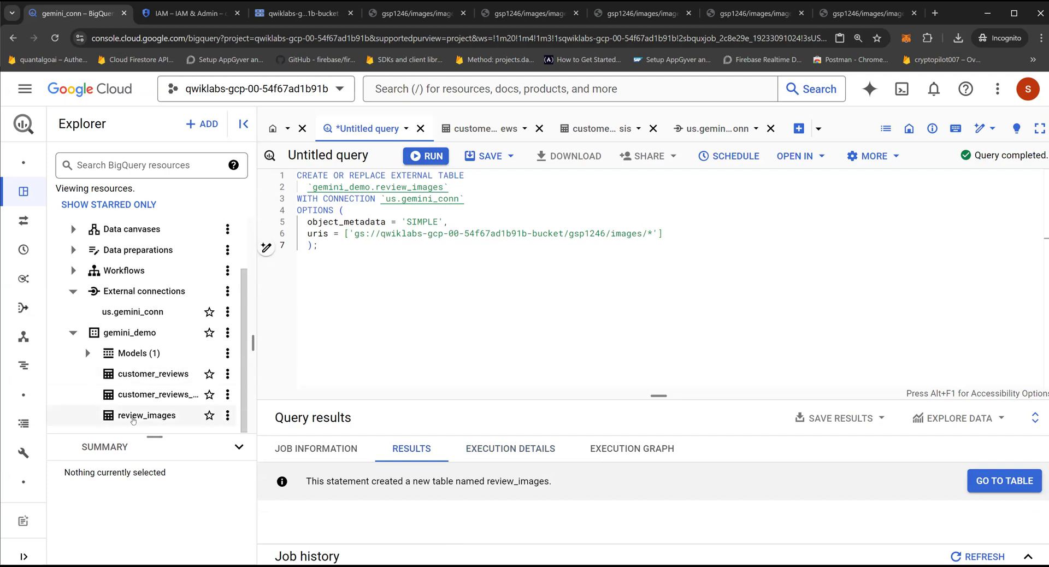
Open the review_images table and examine its schema, expanding the metadata record's nested fields
left_click(209, 417)
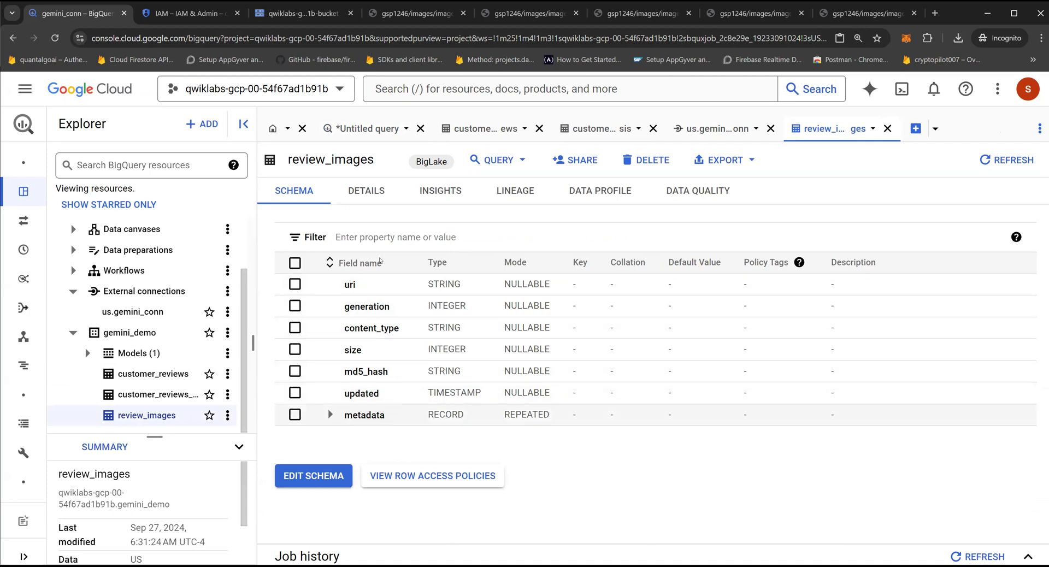
left_click(330, 415)
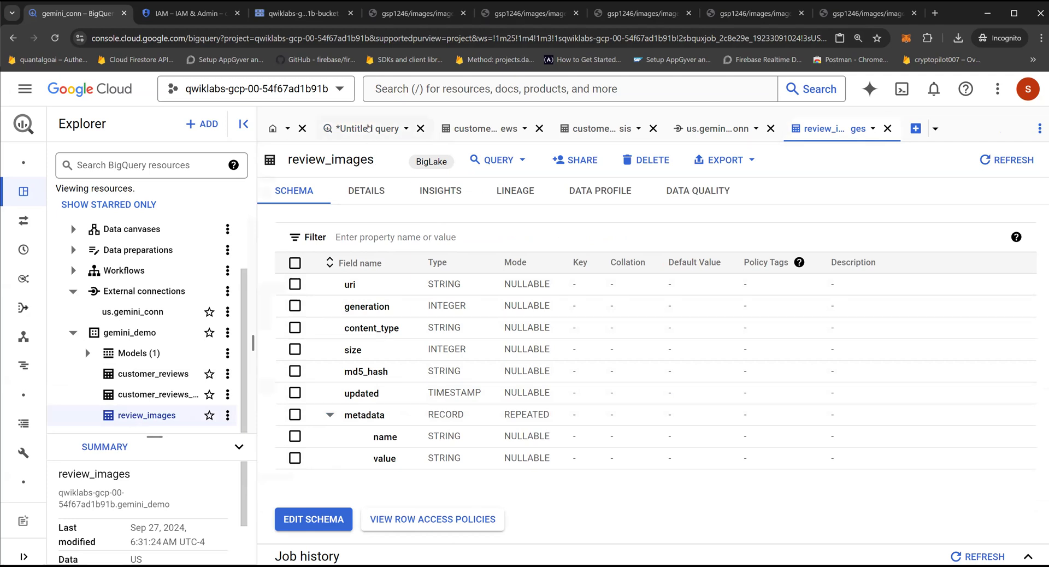
Replace the query with a CREATE OR REPLACE MODEL statement for gemini_demo.gemini_pro using connection us.gemini_conn and endpoint gemini-pro, and highlight the model name
left_click(368, 128)
key("alt+Tab")
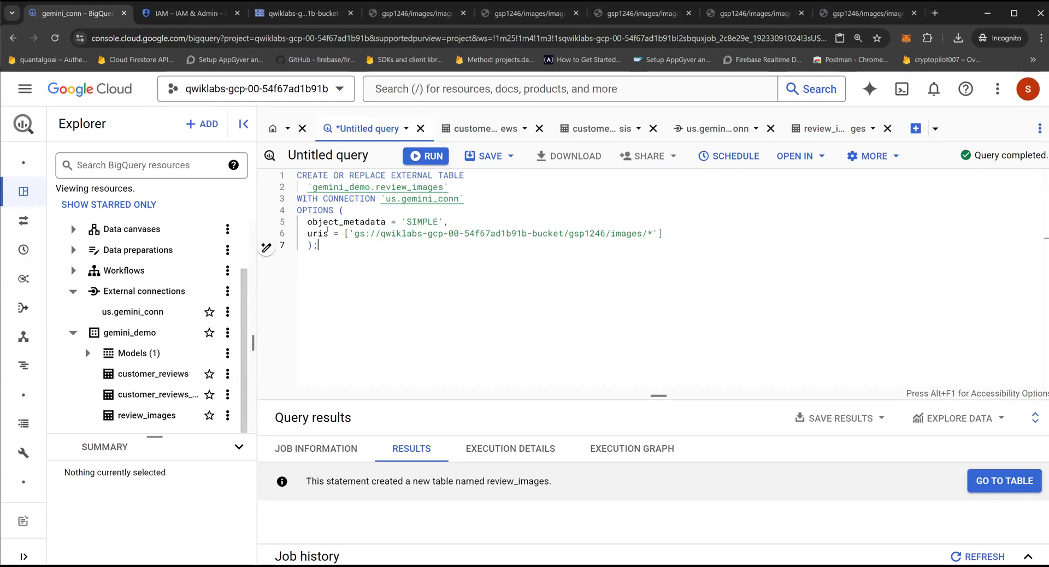
left_click_drag(334, 244, 299, 201)
left_click(328, 246)
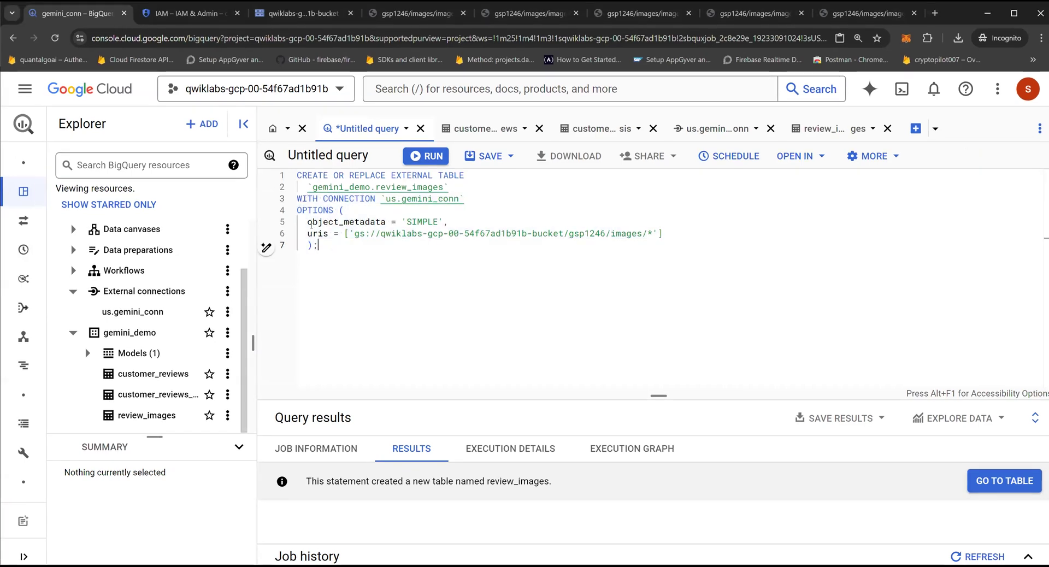
left_click_drag(326, 245, 292, 180)
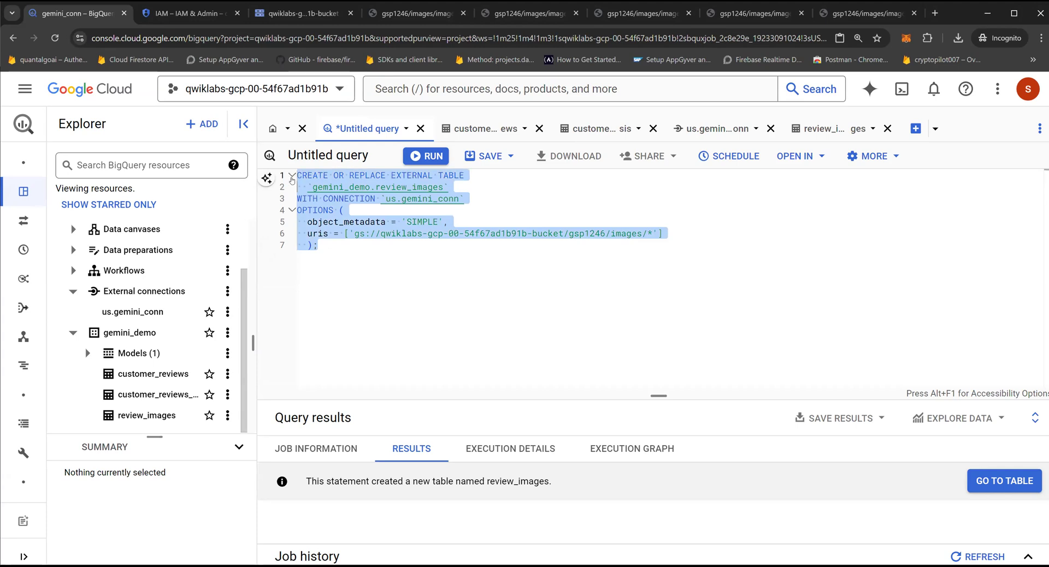
type("CREATE OR REPLACE MODEL `gemini_demo.gemini_pro` REMOTE WITH CONNECTION `us.gemini_conn` OPTIONS (endpoint = 'gemini-pro')")
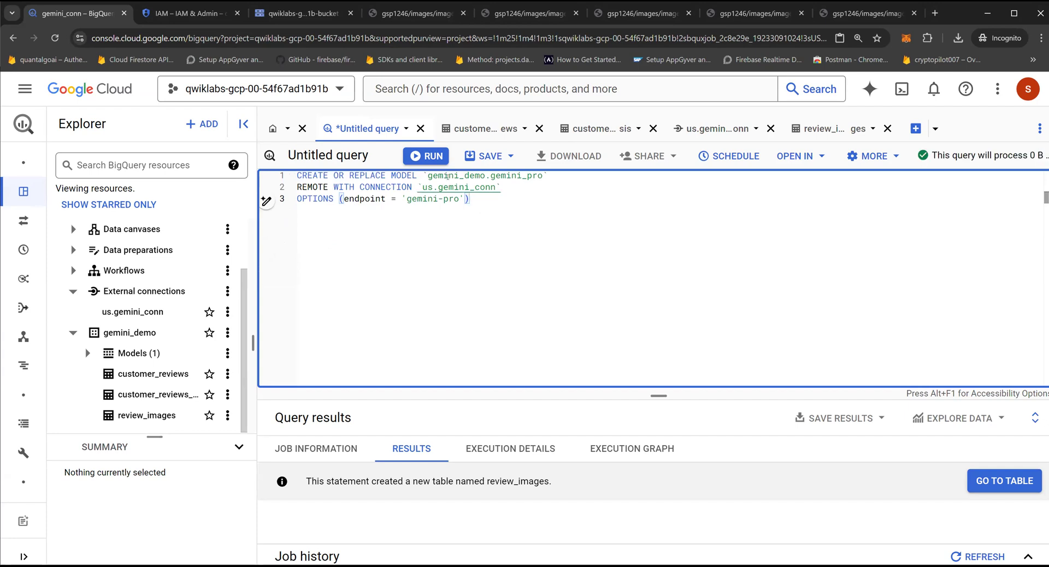
double_click(518, 176)
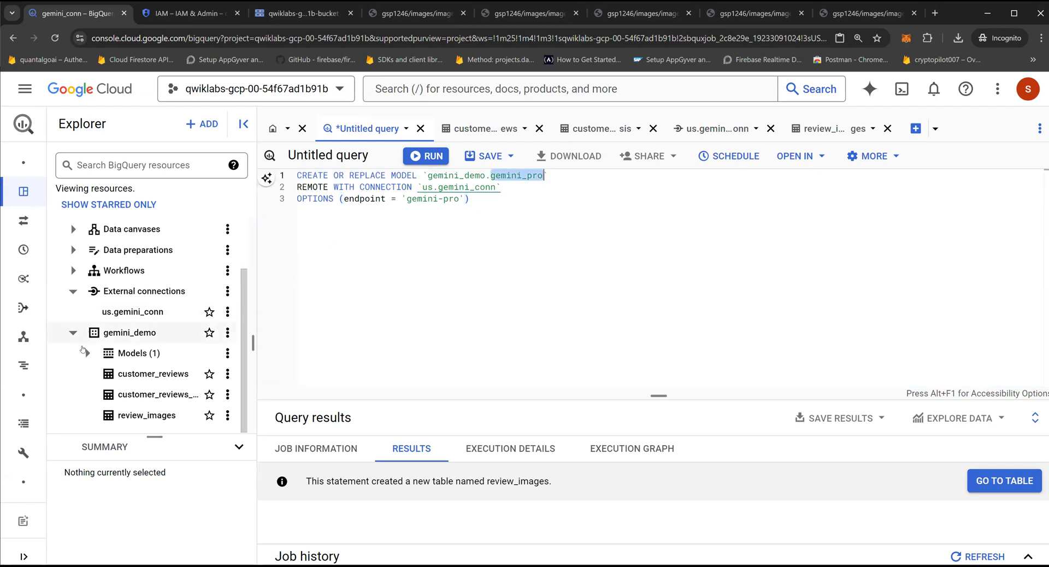
Expand gemini_demo's Models and replace the query with a CREATE OR REPLACE MODEL statement for gemini_demo.gemini_pro_vision using connection us.gemini_conn and endpoint gemini-pro-vision
left_click(88, 353)
scroll(94, 355, "down", 1)
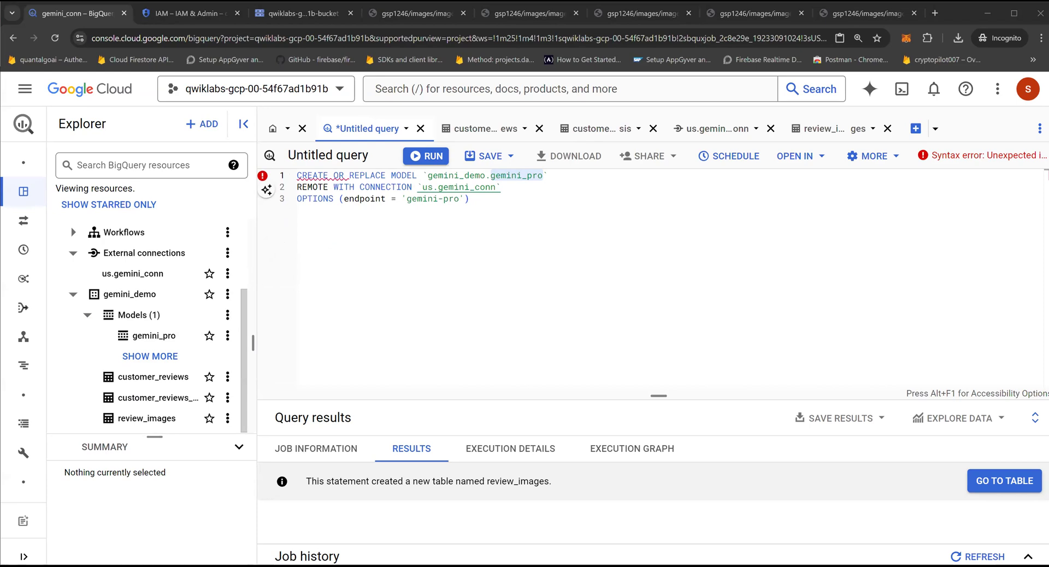
left_click(485, 240)
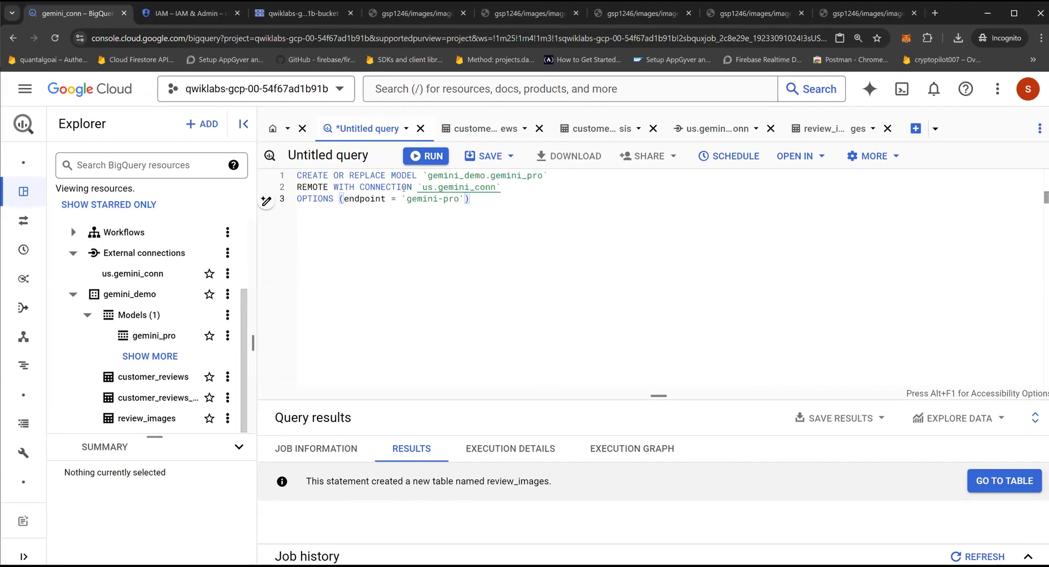
key("ctrl+a")
type("CREATE OR REPLACE MODEL `gemini_demo.gemini_pro_vision` REMOTE WITH CONNECTION `us.gemini_conn` OPTIONS (endpoint = 'gemini-pro-vision')")
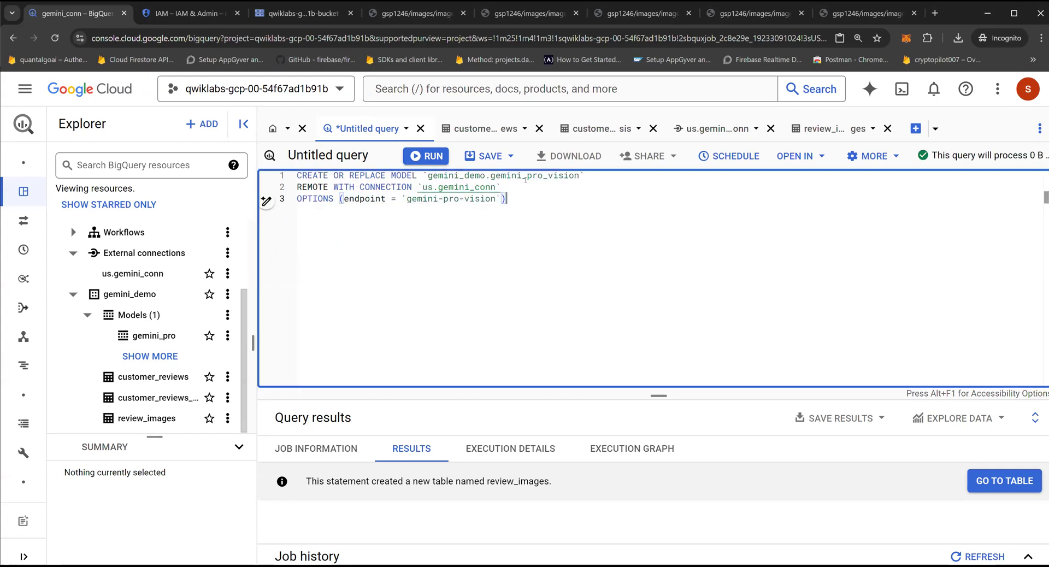
Select the entire model statement and run it to create the gemini_pro_vision model
left_click(480, 187)
key("ctrl+a")
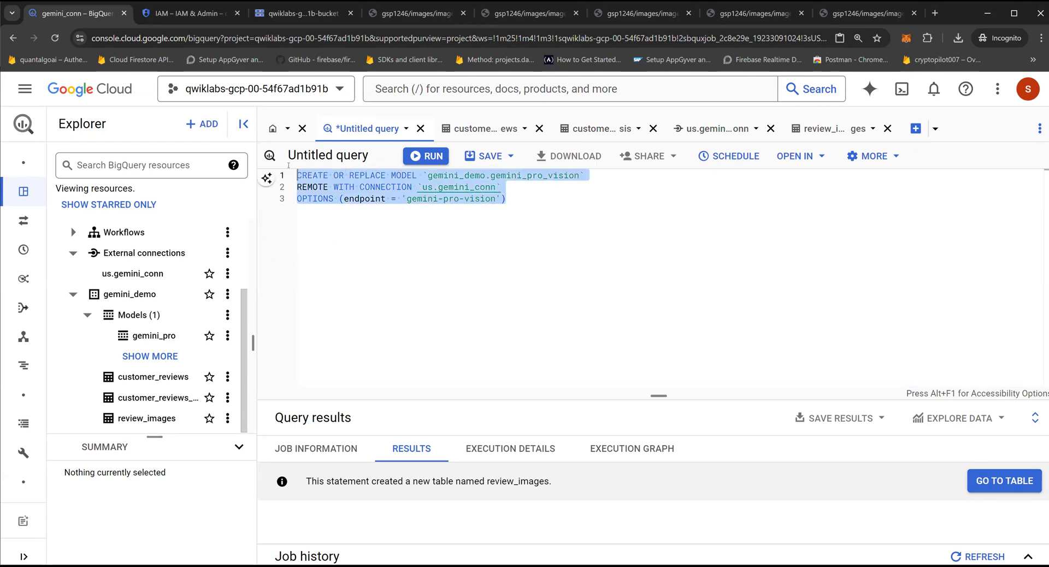
left_click(416, 158)
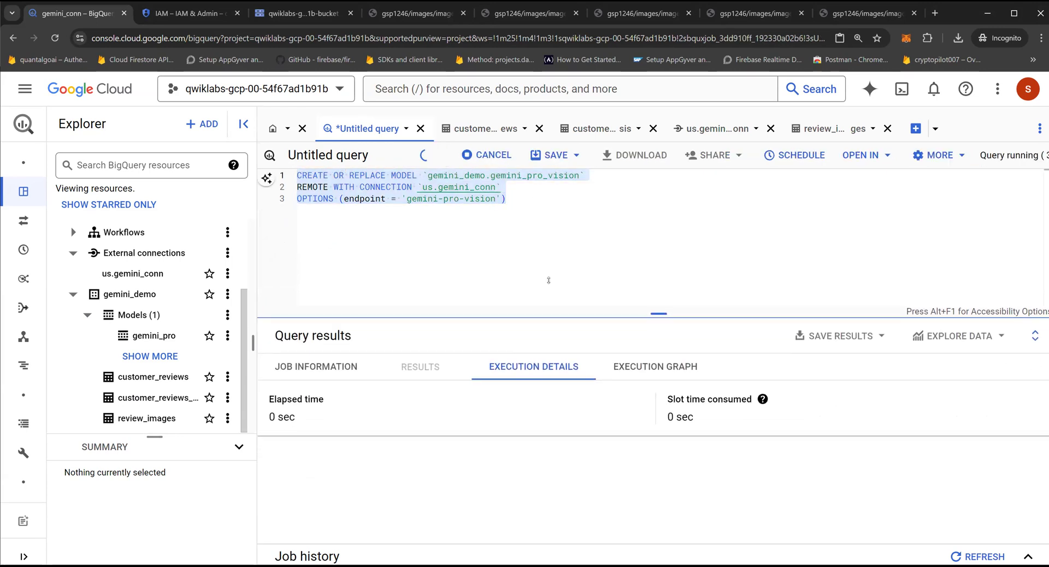
left_click(526, 196)
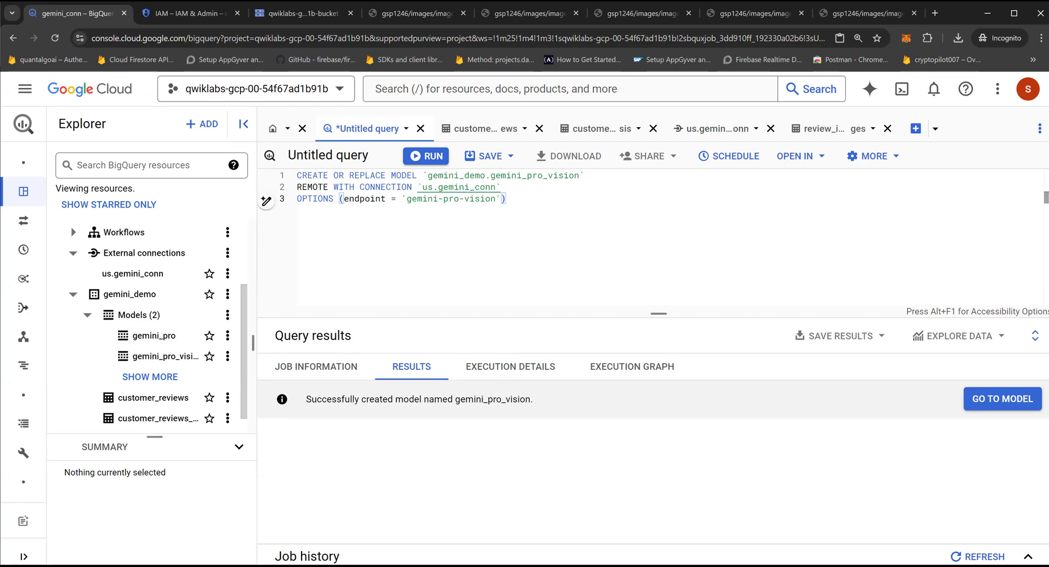
Replace the query with an ML.GENERATE_TEXT SELECT using gemini_pro_vision on review_images, temperature 0.2, prompting for JSON summary and keywords, and enlarge the editor
key("alt+Tab")
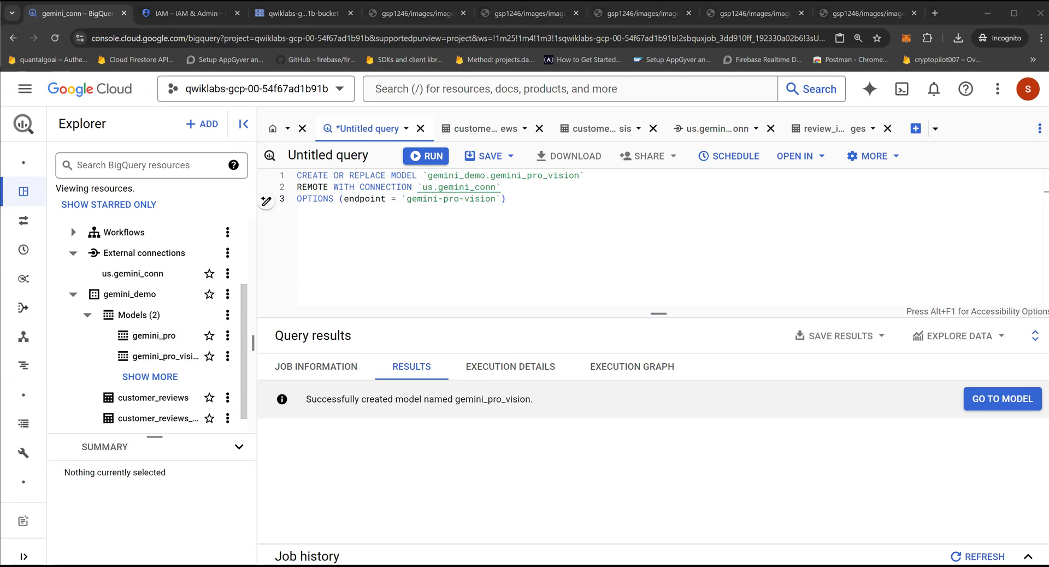
left_click(562, 219)
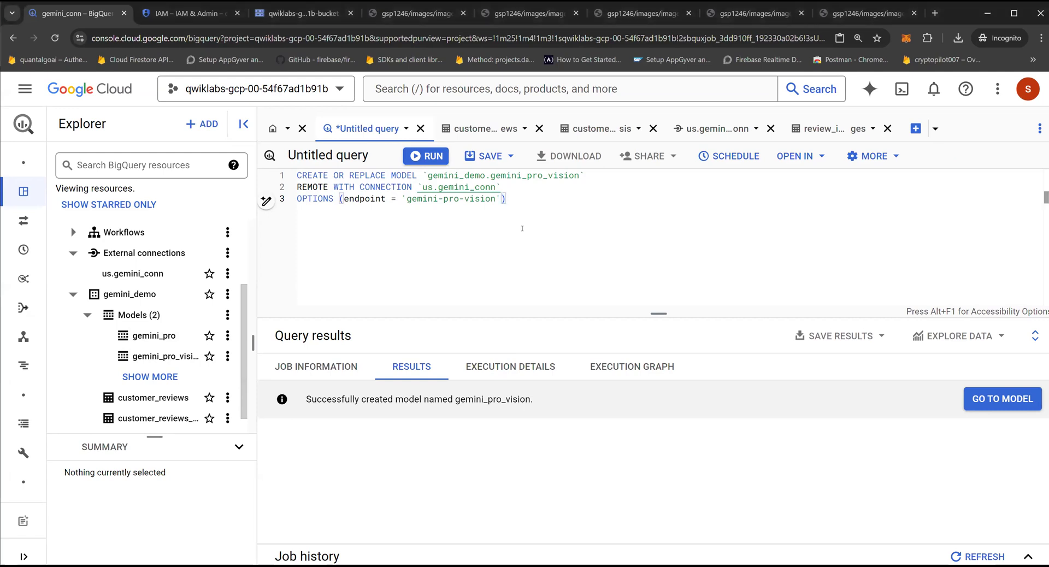
left_click_drag(514, 227, 295, 174)
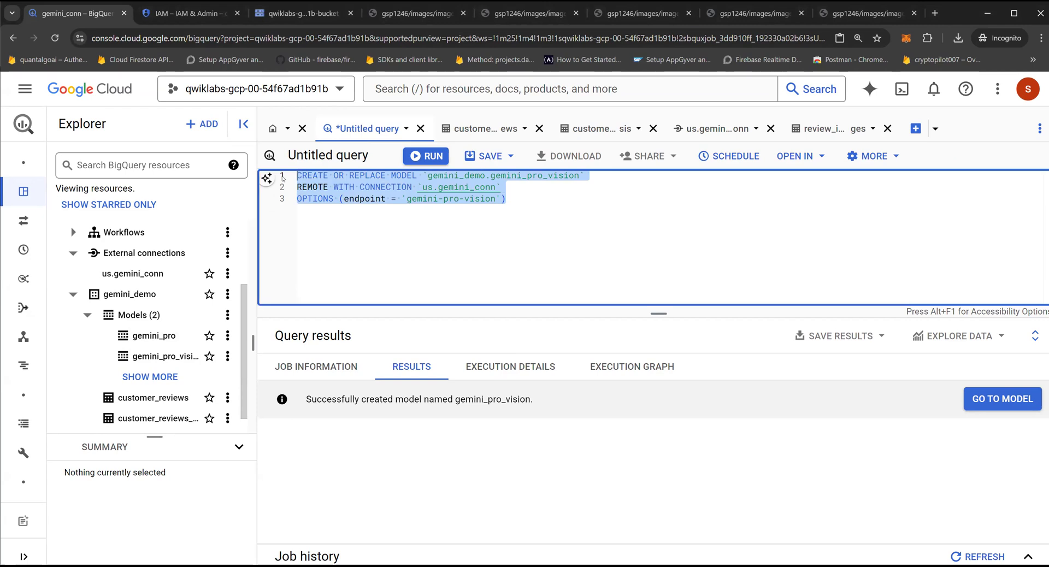
type("SELECT     uri,     ml_generate_text_llm_result FROM     ML.GENERATE_TEXT( MODEL `gemini_demo.gemini_pro_vision`,     TABLE `gemini_demo.review_images`,     STRUCT( 0.2 AS temperature,         'For each image, provide a summary of what is happening in the image and keywords from the summary. Answer in JSON format with two keys: summary, keywords. Summary should be a string, keywords should be a list.' AS PROMPT,         TRUE AS FLATTEN_JSON_OUTPUT));")
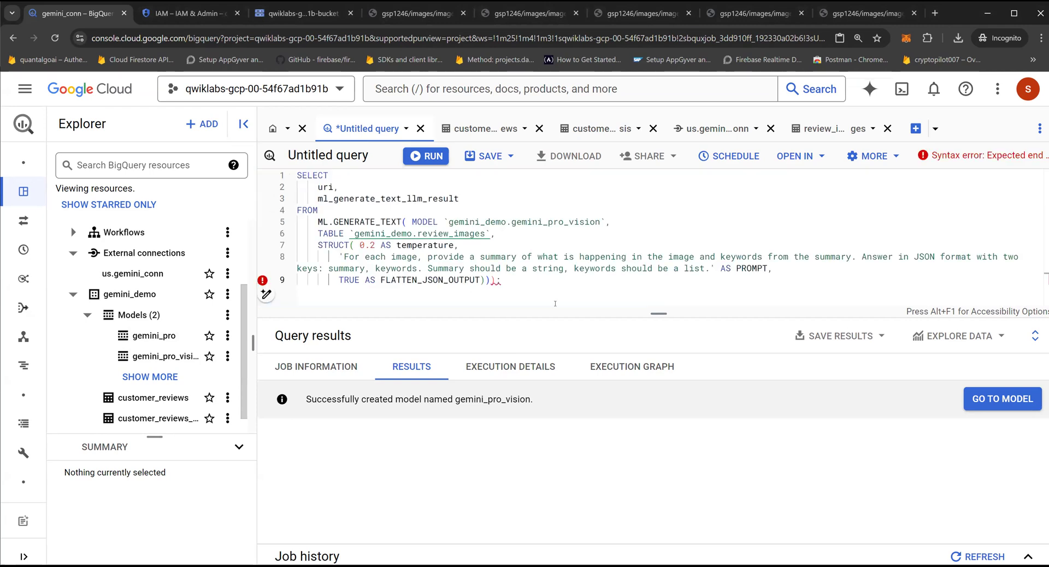
left_click_drag(640, 315, 640, 435)
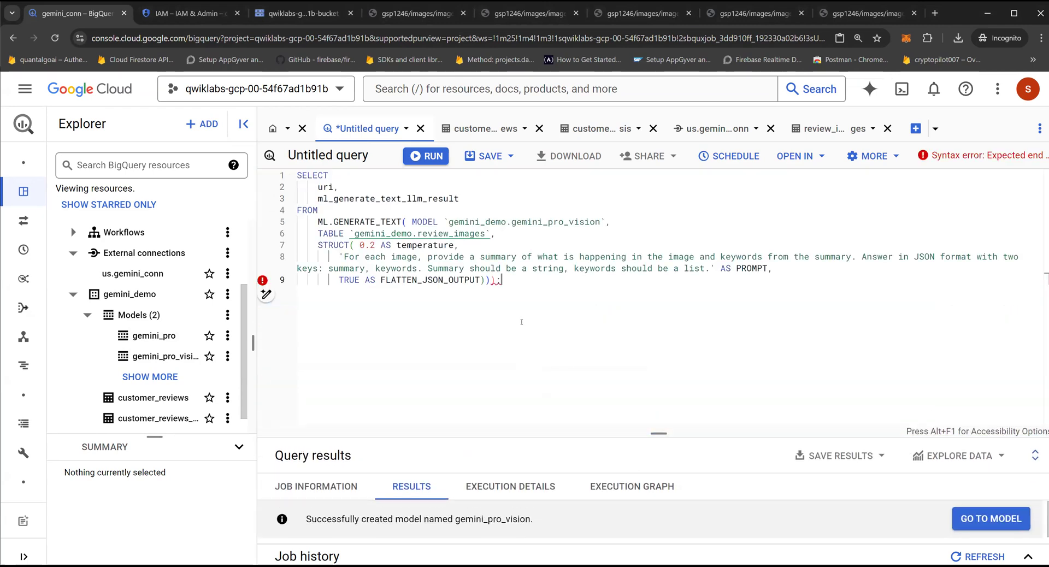
Check the selected columns and the ML.GENERATE_TEXT call, and delete the extra closing parenthesis at the end of the query
left_click_drag(338, 188, 293, 187)
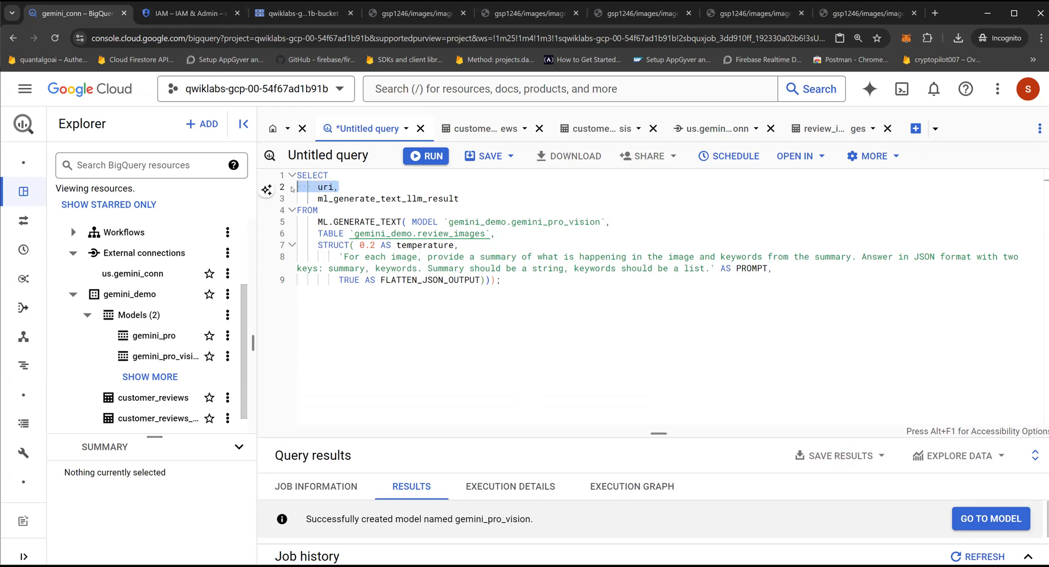
left_click(464, 199)
double_click(365, 221)
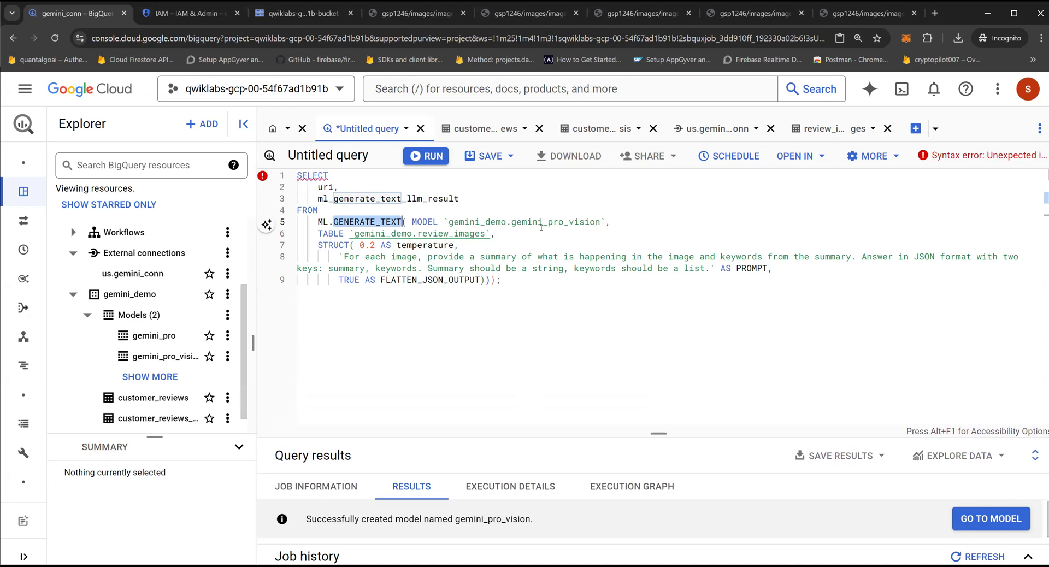
left_click(599, 229)
left_click(598, 221)
left_click(618, 215)
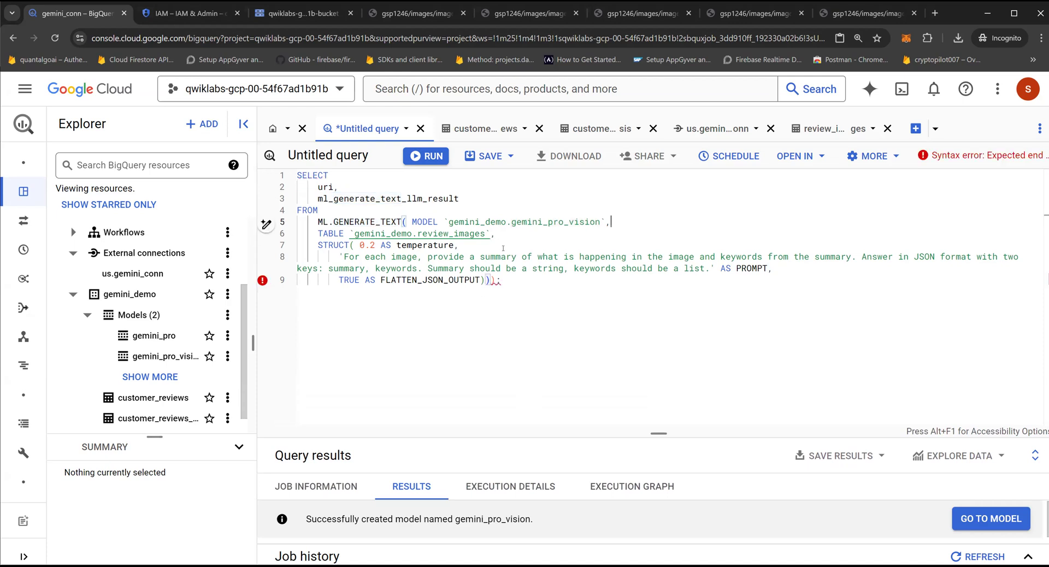
left_click(507, 280)
key("BackSpace")
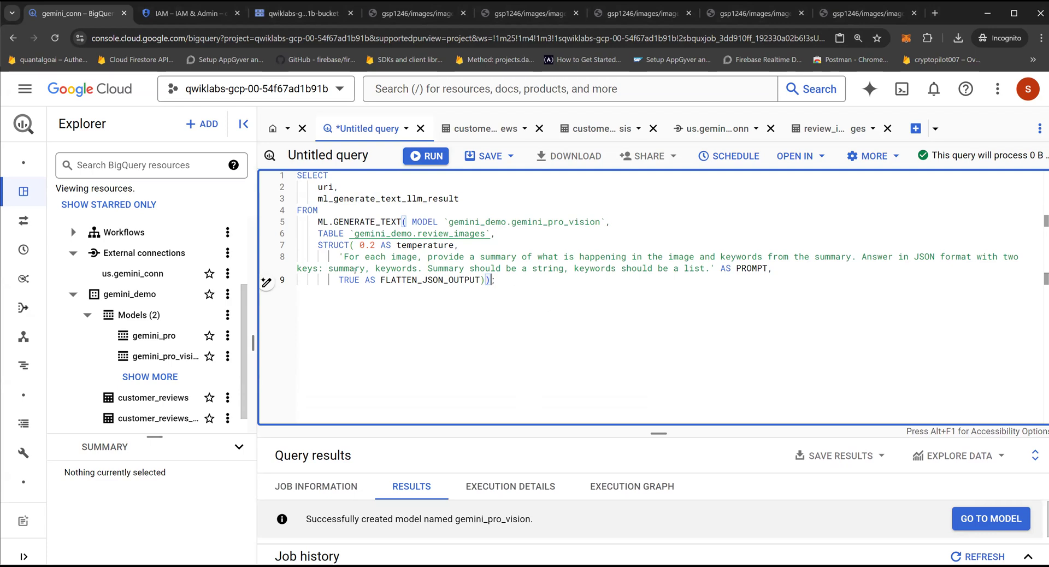
Highlight the summary and keywords keys in the prompt and run the image analysis query
left_click_drag(323, 268, 422, 268)
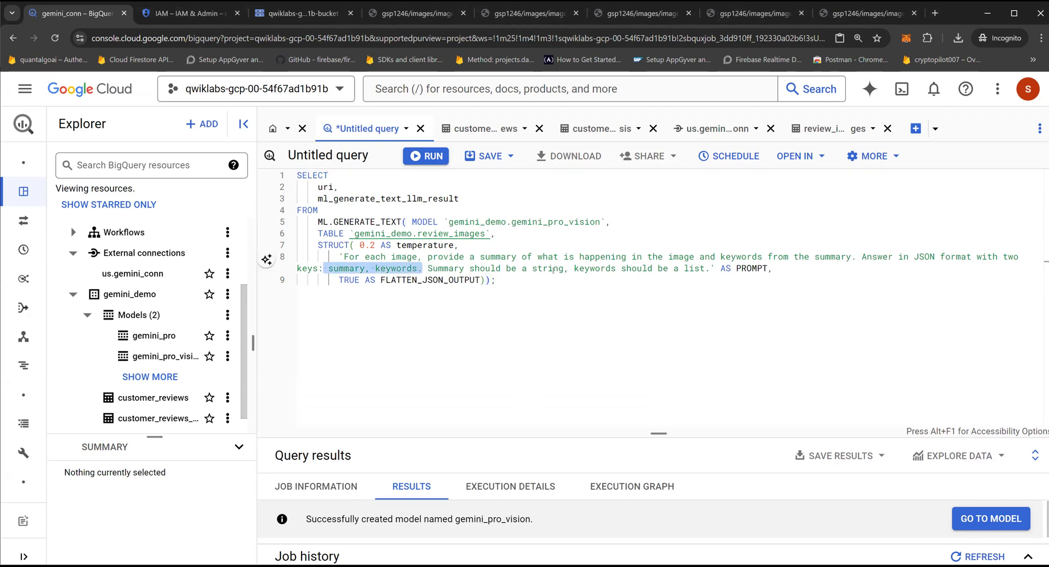
key("ctrl+End")
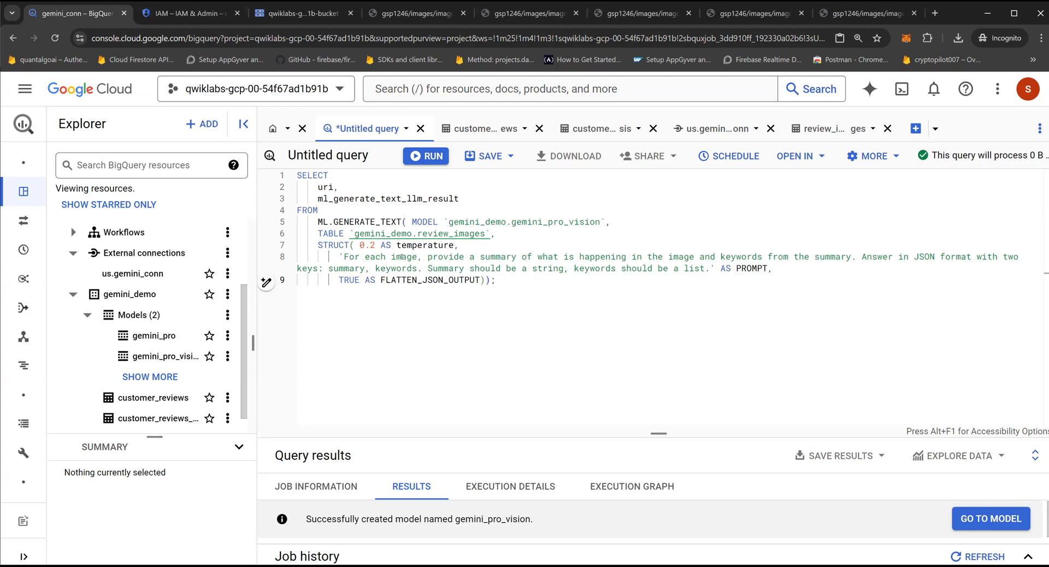
left_click(427, 157)
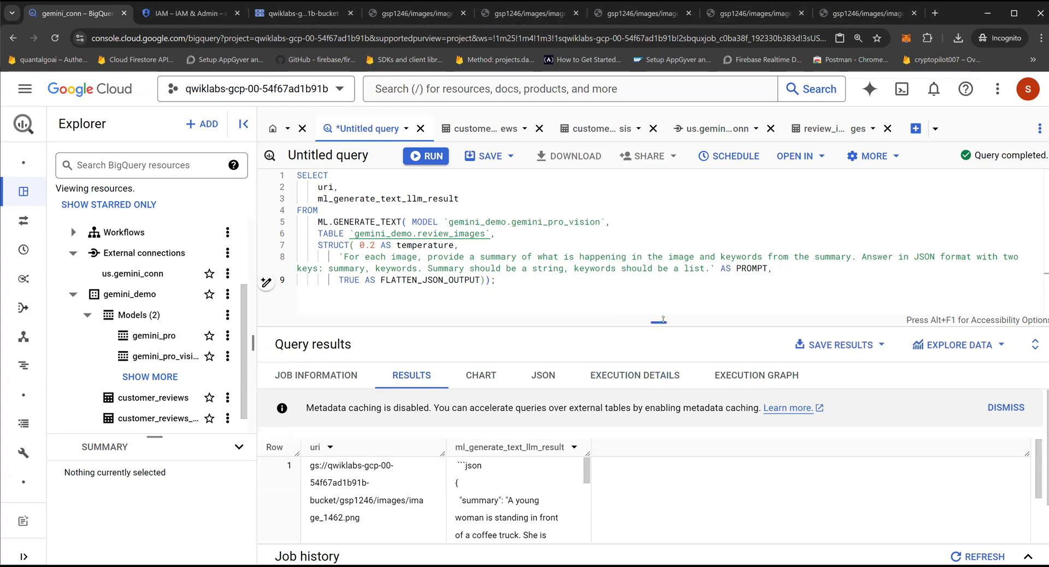
Enlarge the query results area and widen the ml_generate_text_llm_result and uri columns
left_click_drag(641, 235, 650, 223)
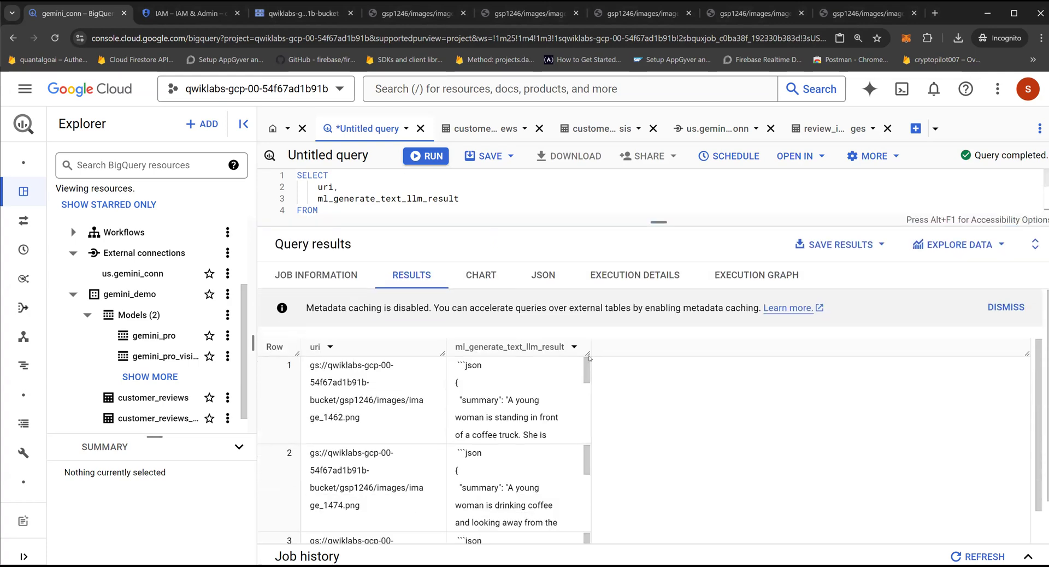
left_click_drag(588, 353, 838, 350)
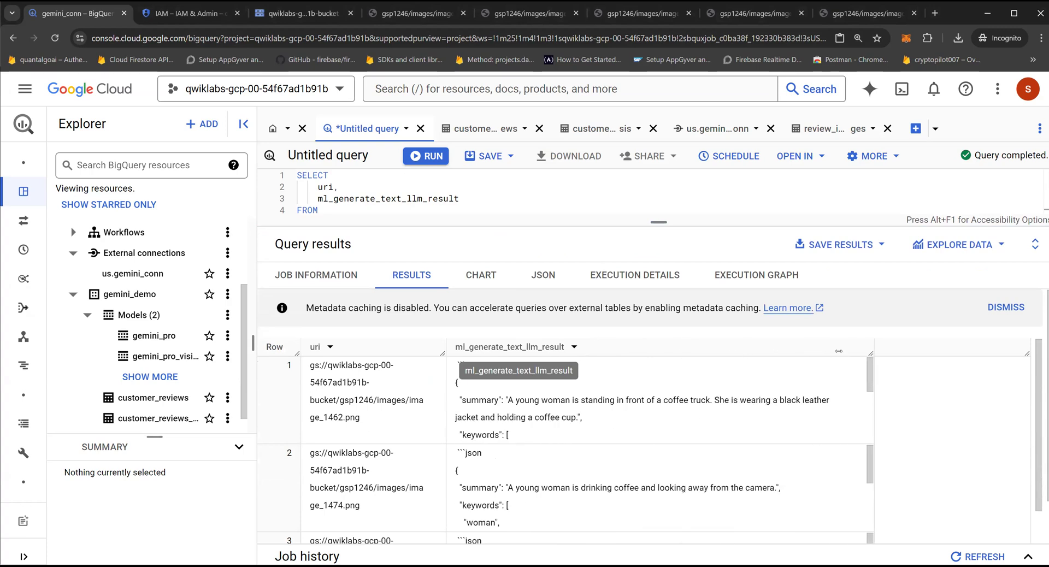
left_click_drag(446, 354, 535, 363)
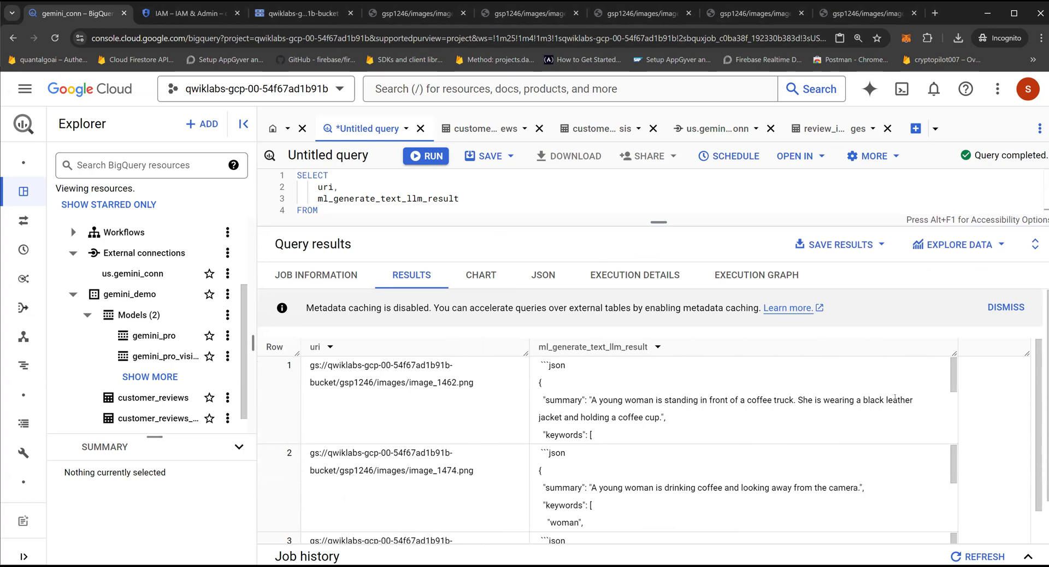
Read the generated summaries and keywords for image_1462.png and image_1474.png, comparing each with its opened image, and return to the query
scroll(633, 415, "down", 2)
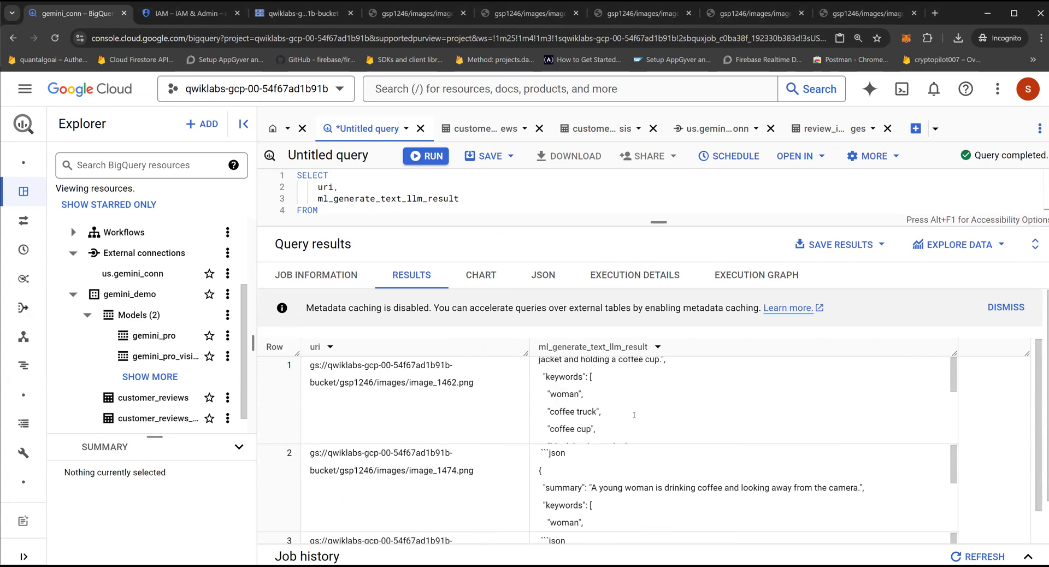
left_click(533, 18)
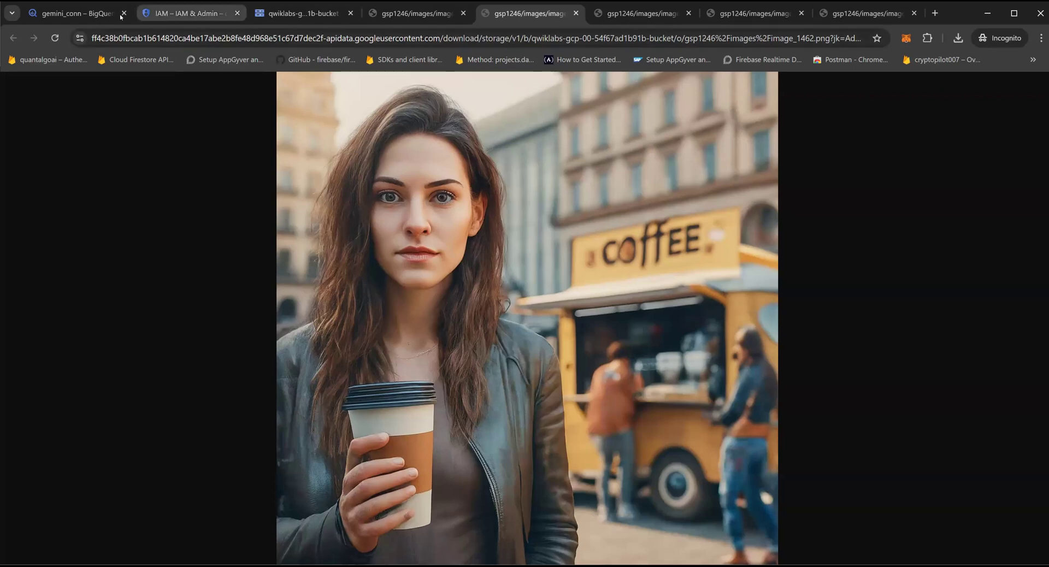
left_click(92, 14)
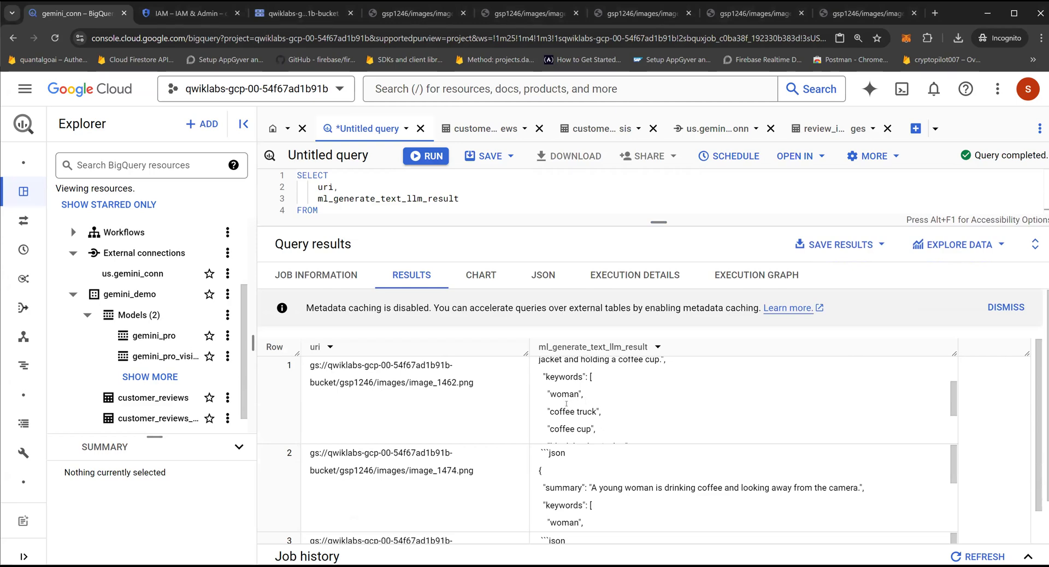
scroll(601, 413, "down", 2)
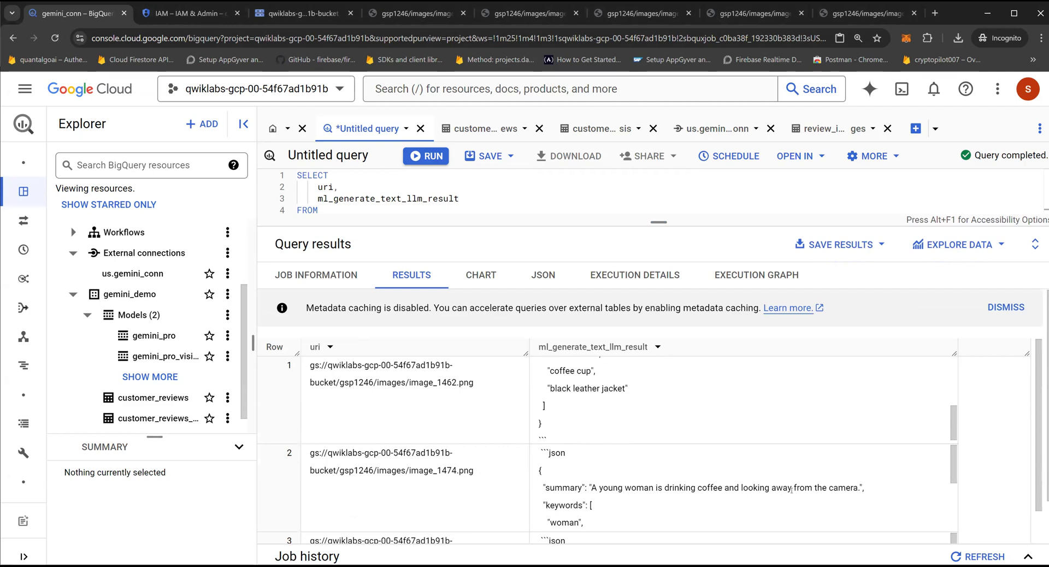
scroll(791, 489, "down", 2)
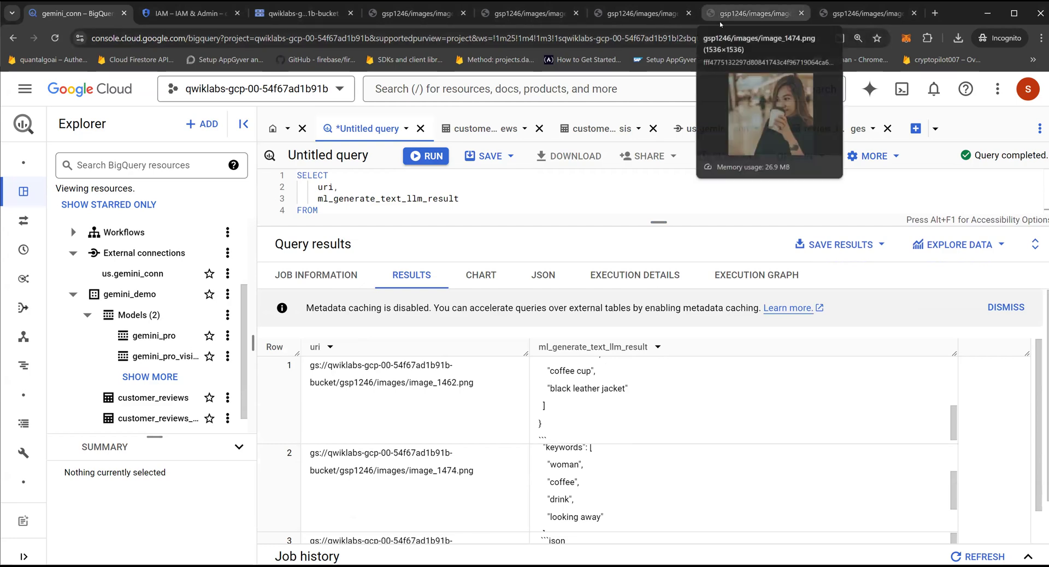
left_click(754, 13)
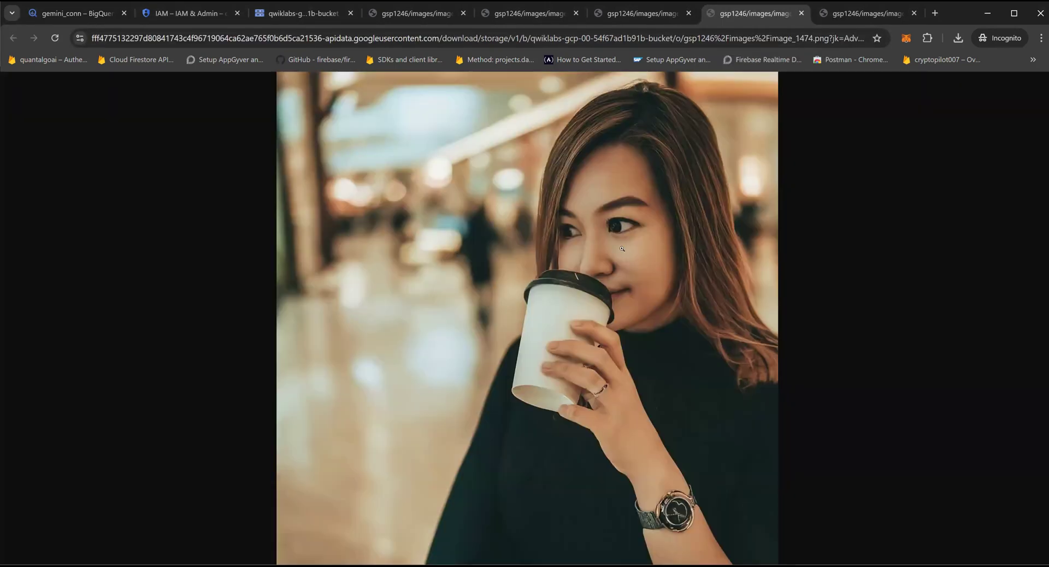
left_click(109, 14)
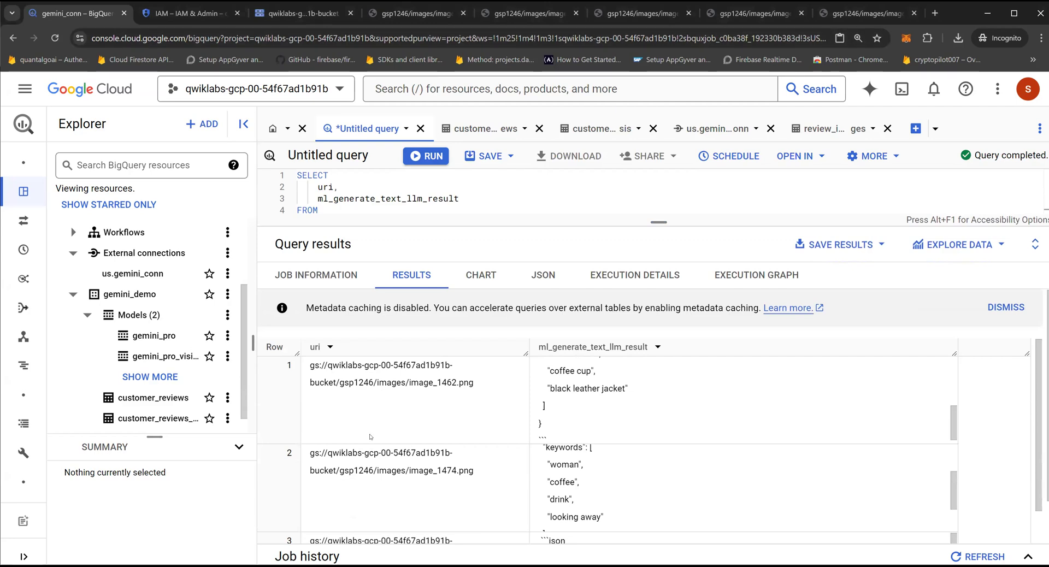
scroll(164, 352, "down", 1)
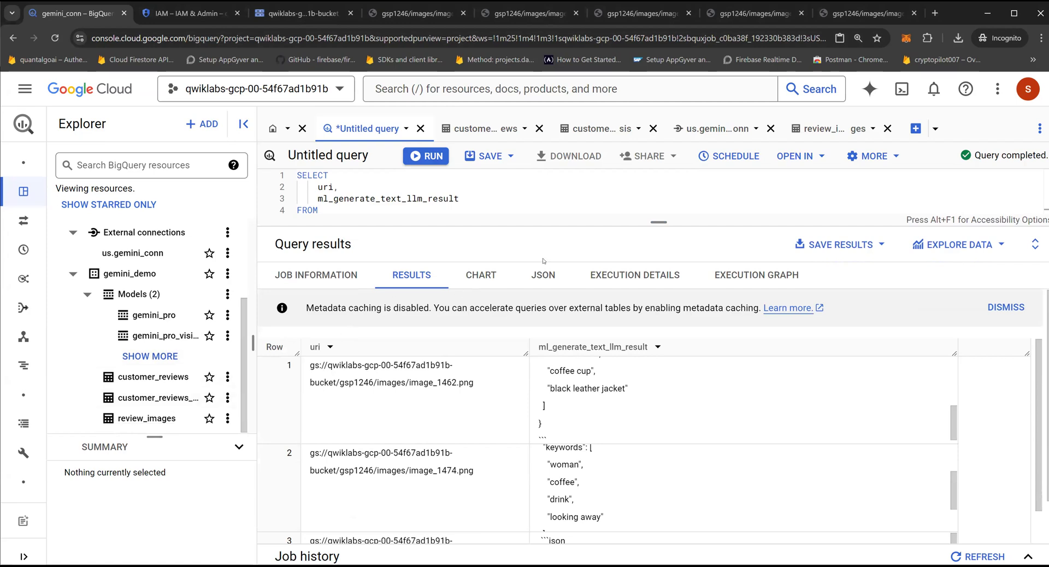
left_click_drag(647, 232, 632, 389)
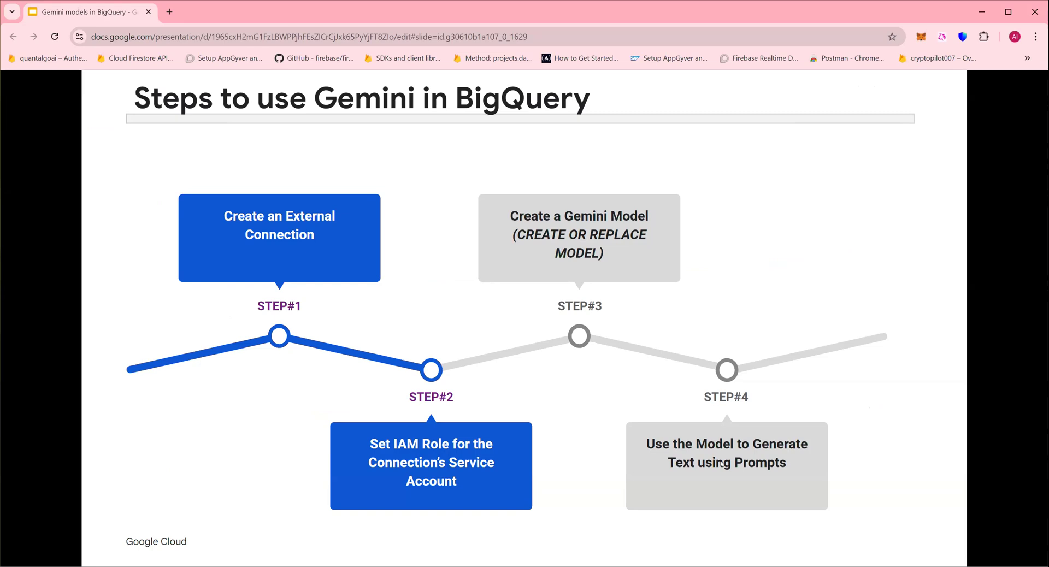
key("Right")
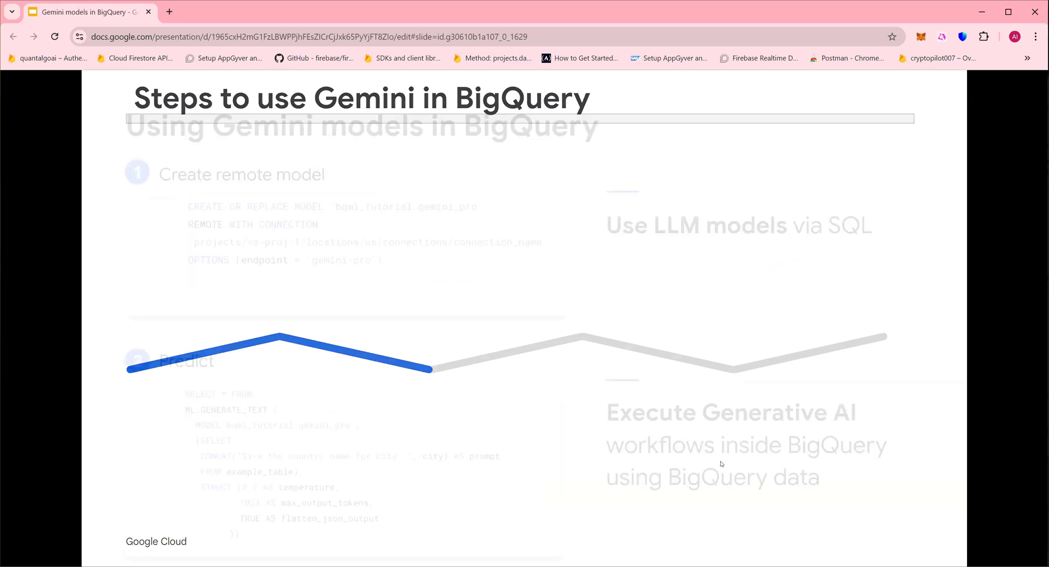
key("Left")
key("Right")
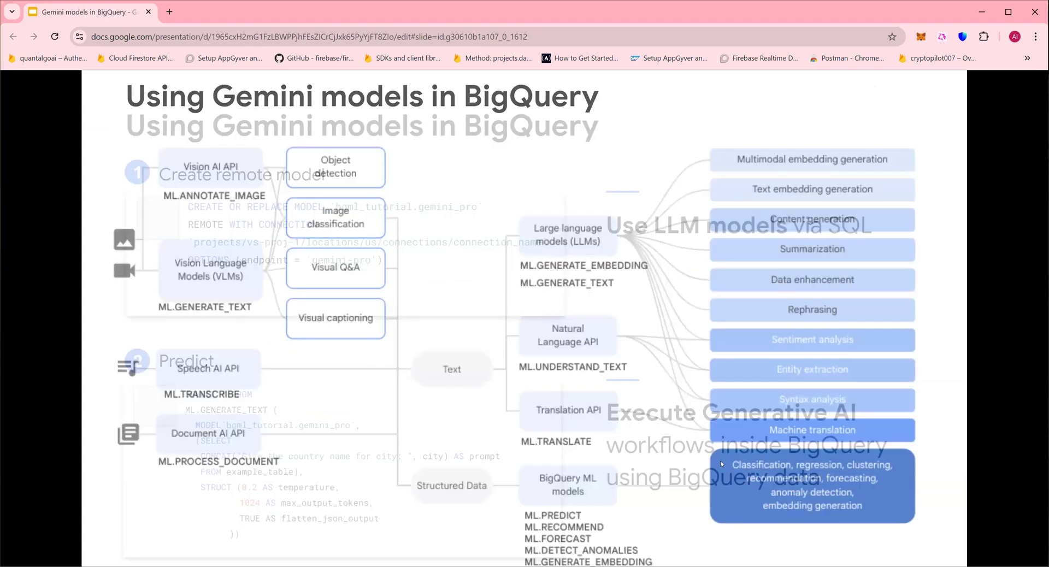